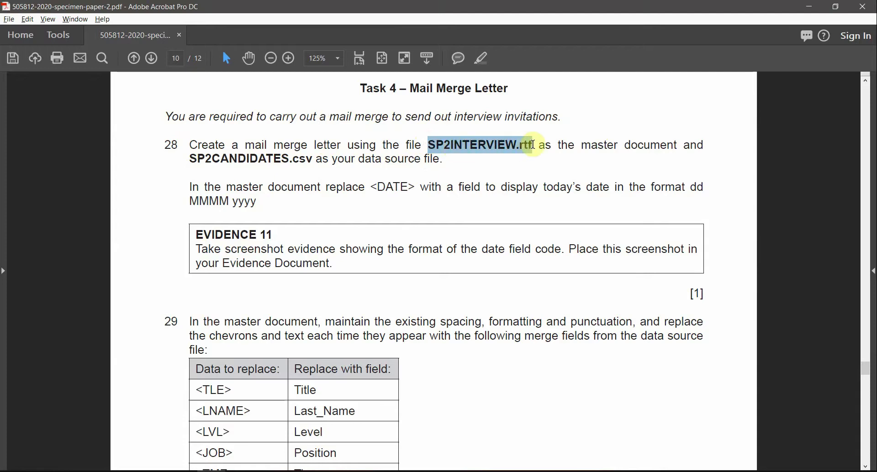
Highlight the SP2INTERVIEW.rtf and SP2CANDIDATES.csv file instructions in question 28 in yellow.
left_click_drag(678, 147, 460, 144)
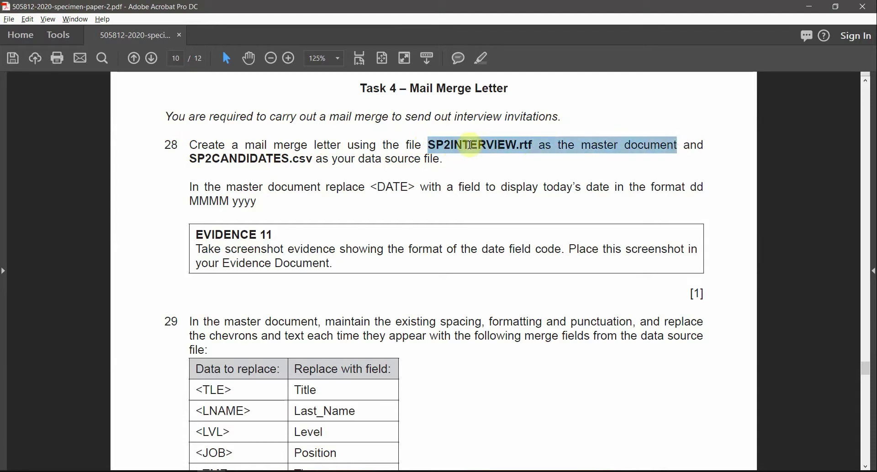
left_click(485, 60)
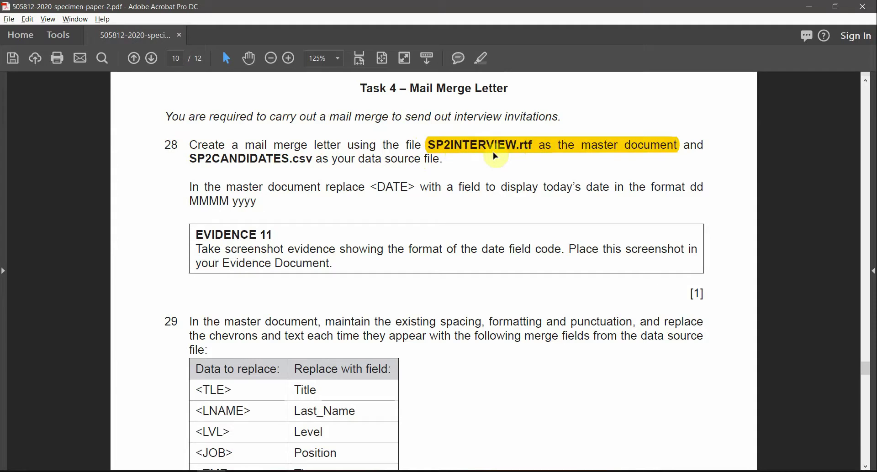
left_click_drag(187, 158, 426, 169)
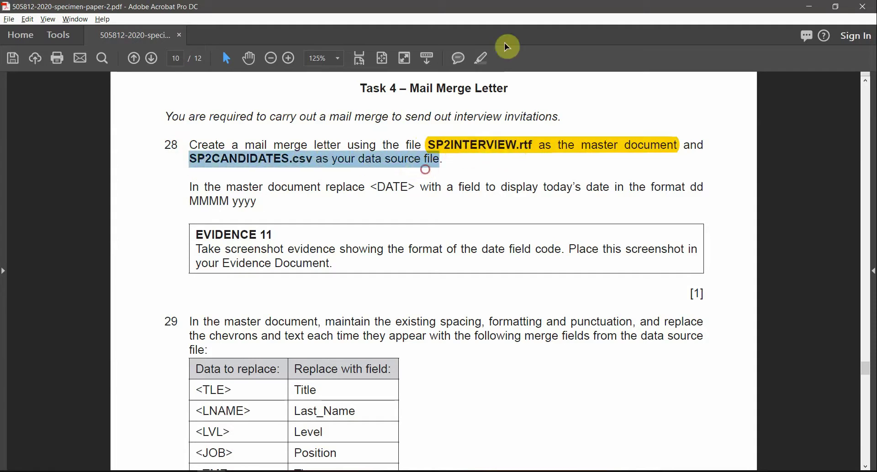
left_click(483, 61)
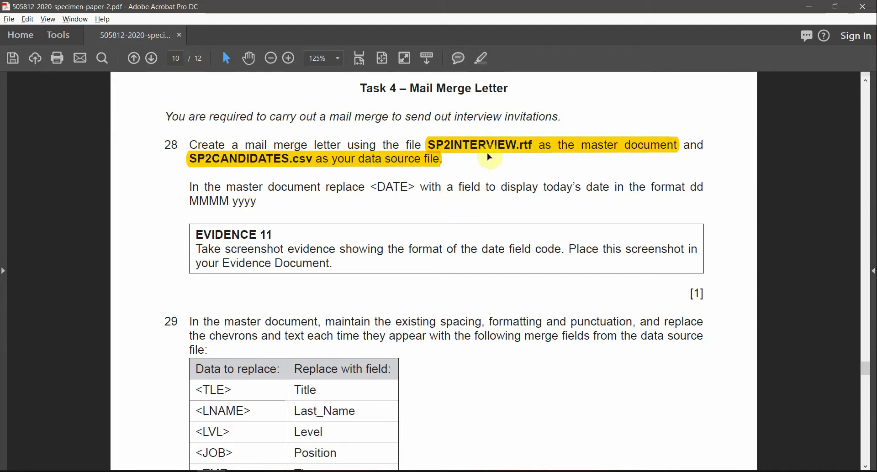
key("alt+Tab")
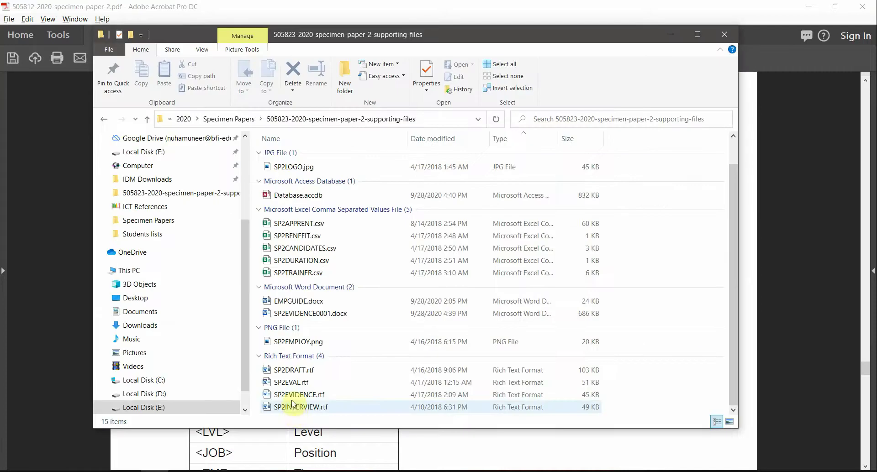
Open SP2INTERVIEW.rtf in Word, close the Styles pane, and reread the task instructions.
left_click(292, 406)
key("alt+Tab")
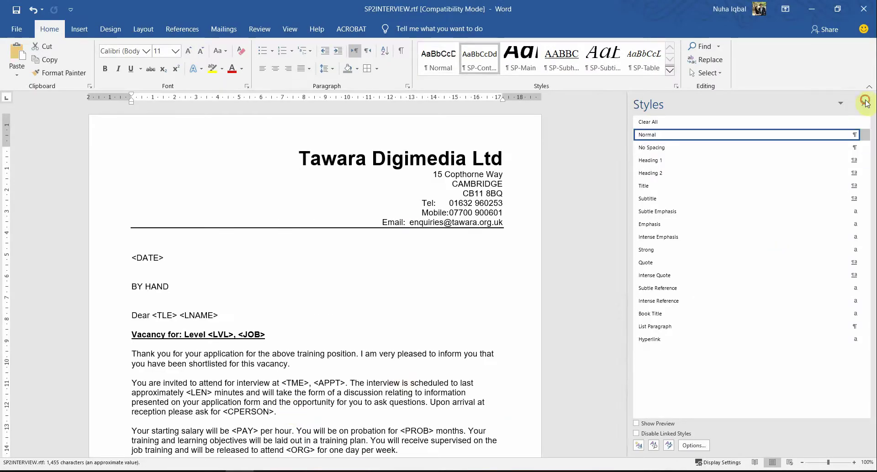
left_click(866, 102)
scroll(605, 243, "down", 3)
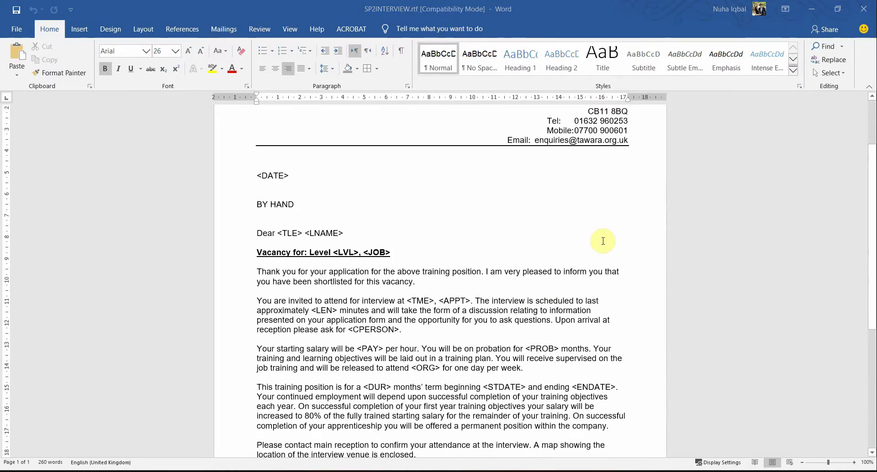
key("alt+Tab")
scroll(310, 222, "down", 1)
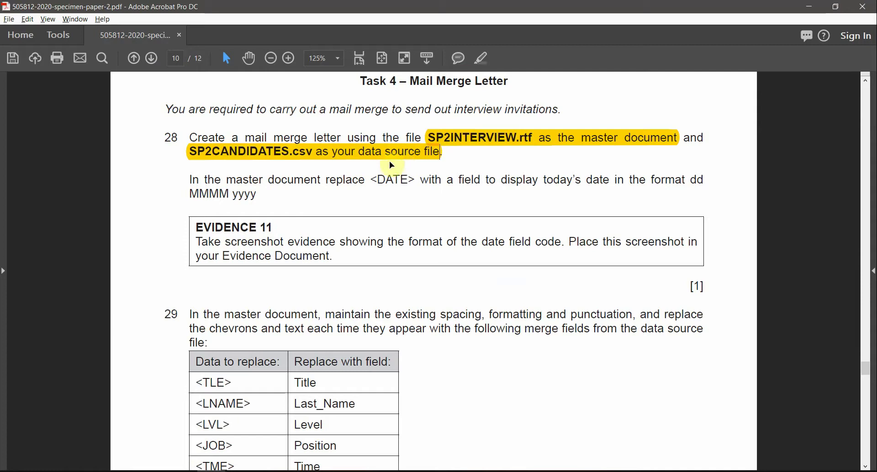
key("alt+Tab")
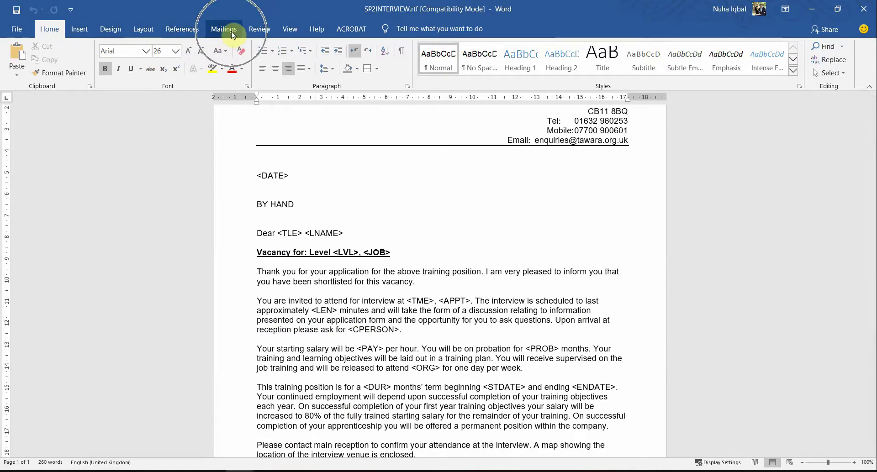
Show the Mailings tools and open the Select Recipients drop-down for the interview letter.
left_click(218, 34)
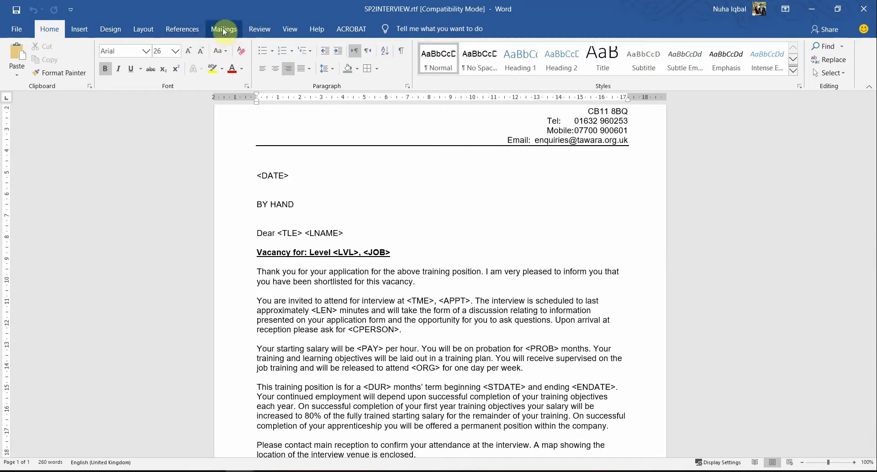
left_click(223, 30)
left_click(123, 69)
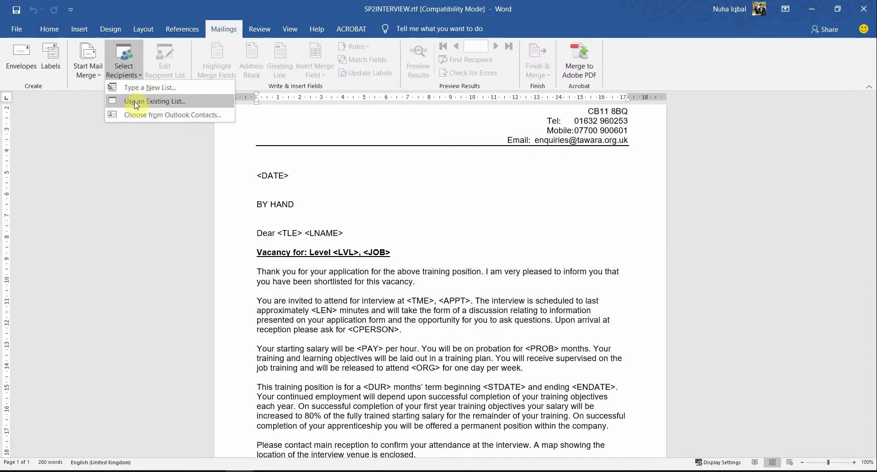
left_click(112, 76)
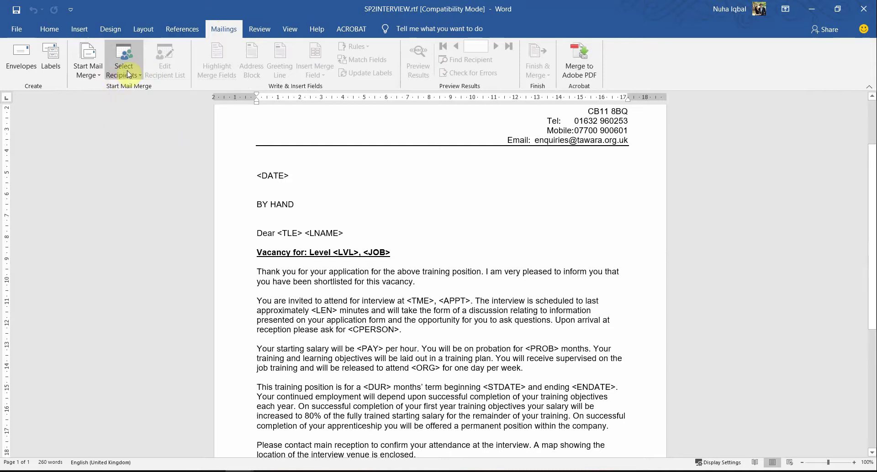
left_click(130, 75)
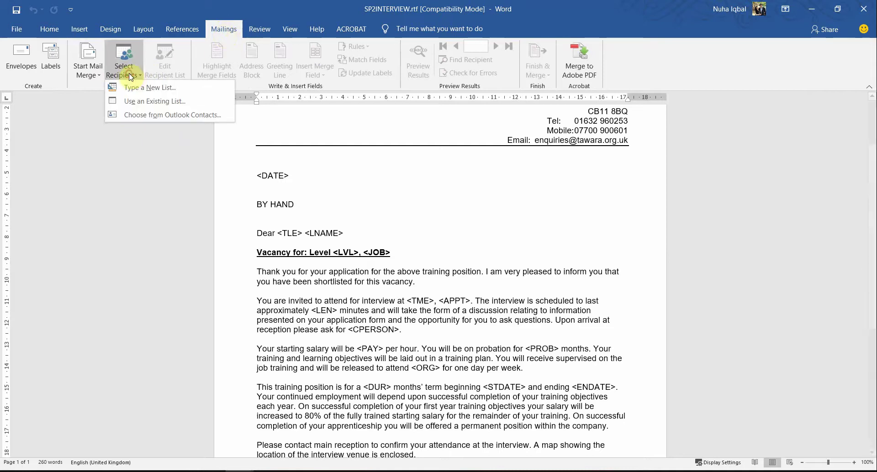
left_click(151, 166)
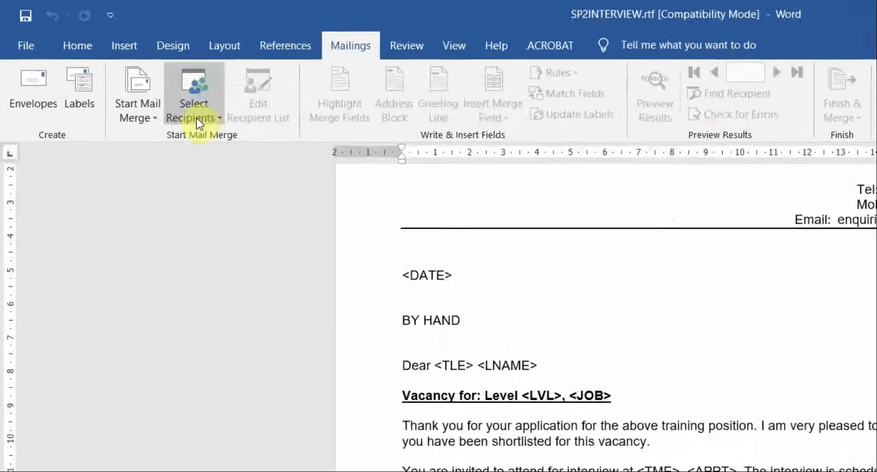
left_click(197, 118)
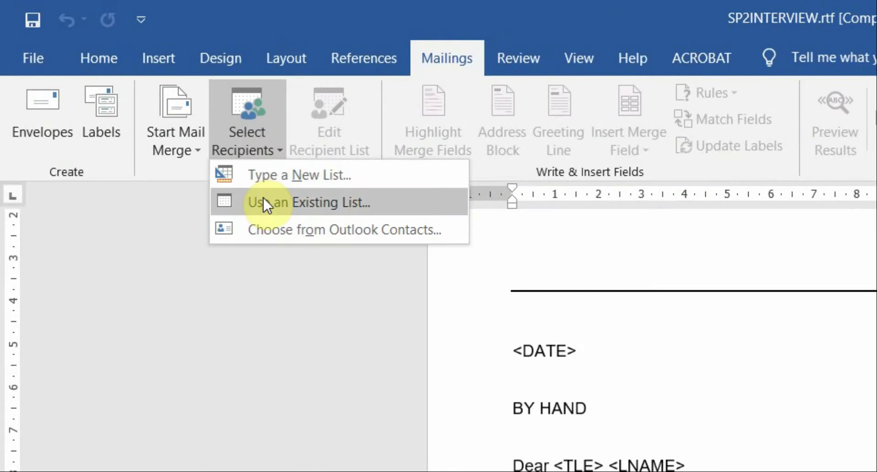
Choose Use an Existing List and go to the pasted supporting-files folder path in the picker.
left_click(326, 204)
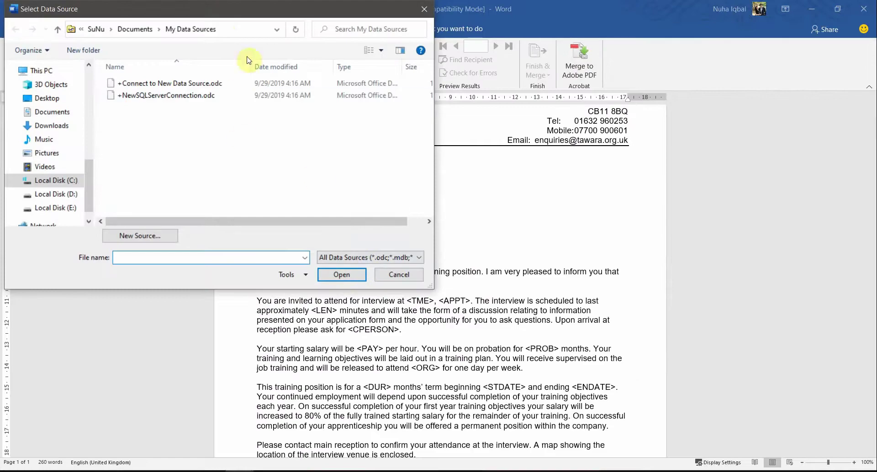
left_click(230, 30)
key("BackSpace")
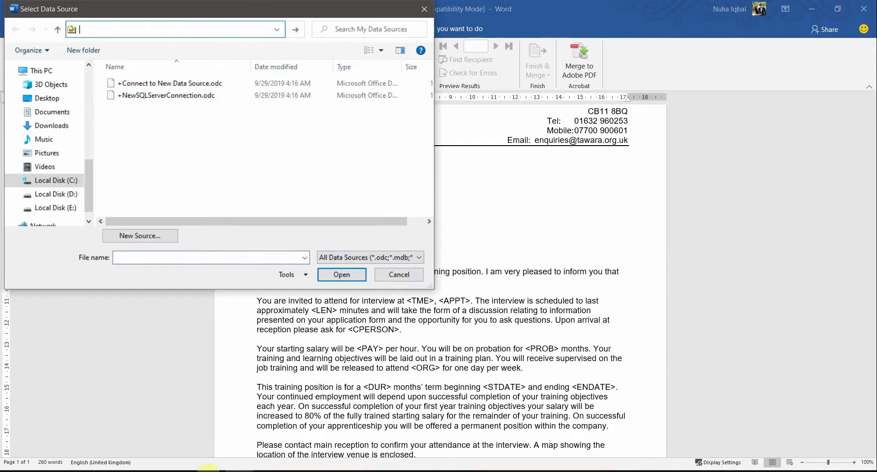
key("alt+Tab")
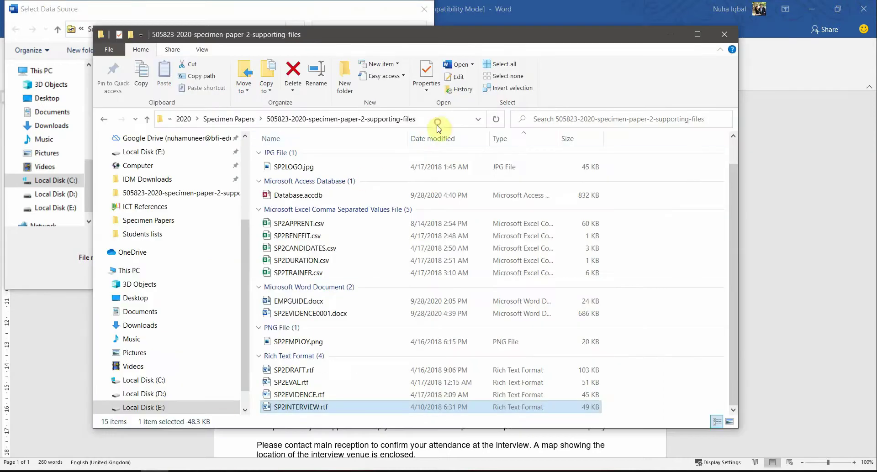
left_click(437, 128)
left_click_drag(249, 14, 283, 43)
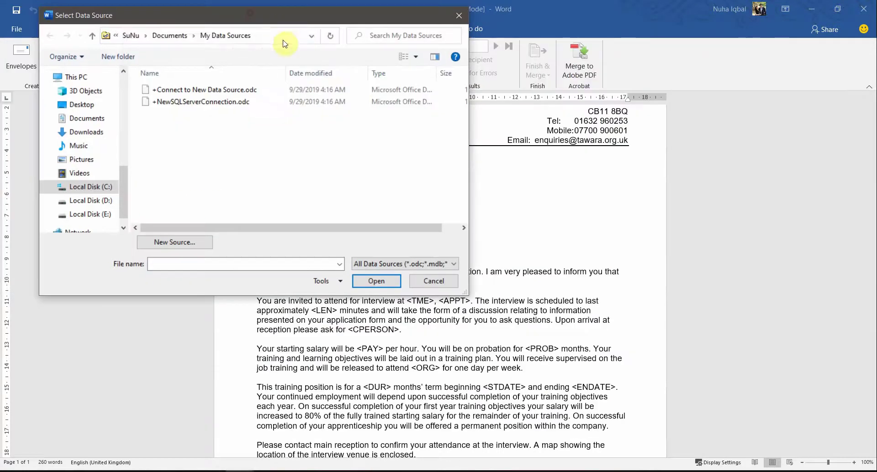
left_click(287, 38)
key("ctrl+v")
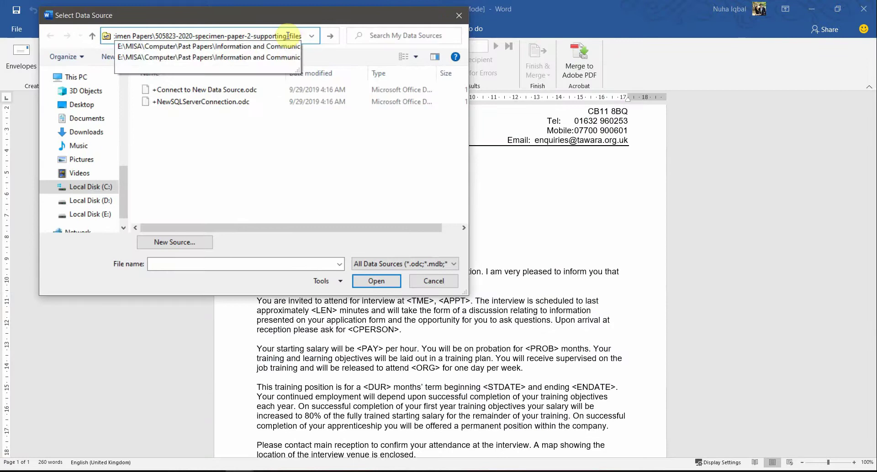
key("Return")
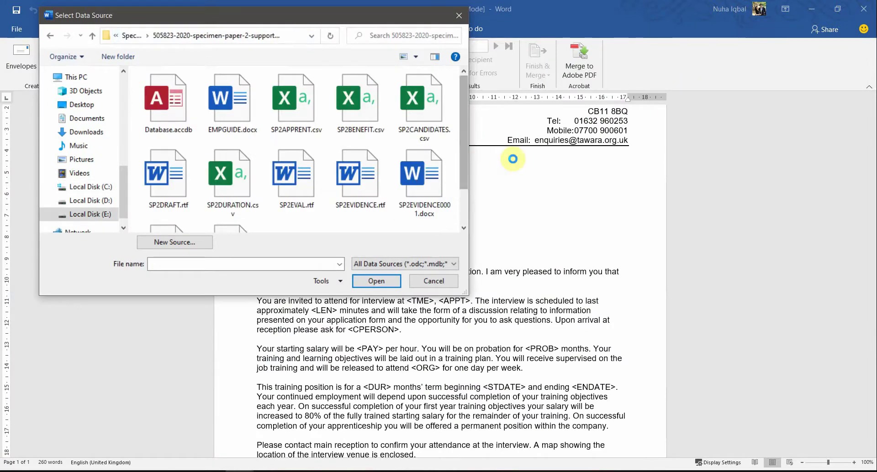
Open SP2CANDIDATES.csv as the recipient list, accepting the default Windows encoding.
left_click(436, 110)
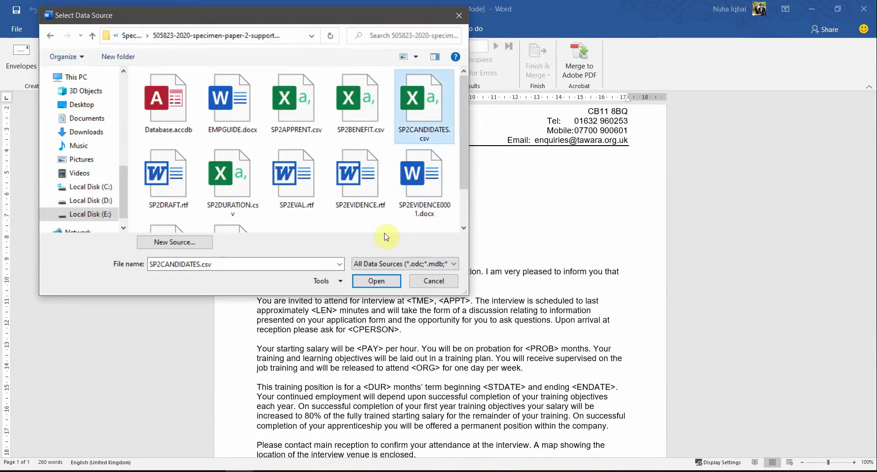
left_click(396, 283)
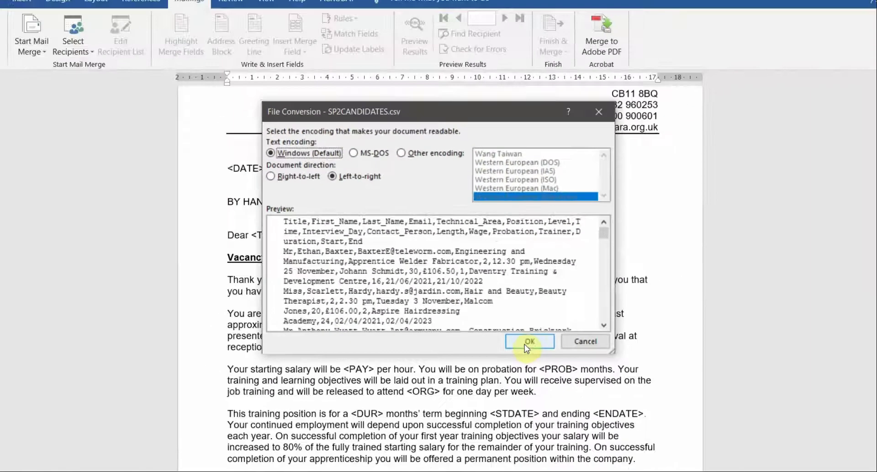
left_click(527, 344)
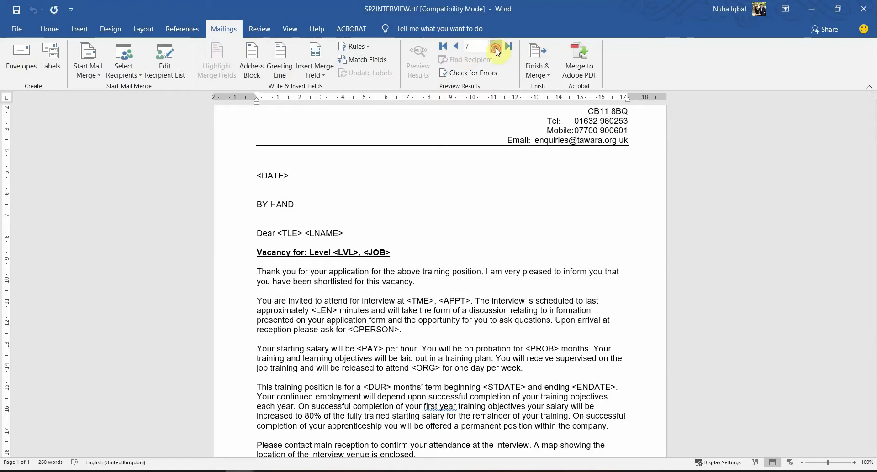
Open SP2CANDIDATES.csv read-only in Excel, auto-fit columns, and review the Title, First_Name and Last_Name columns.
left_click(170, 471)
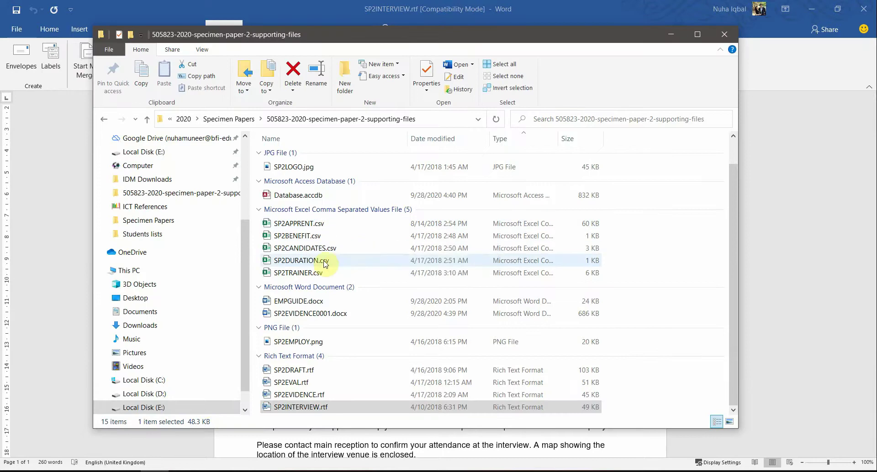
double_click(310, 250)
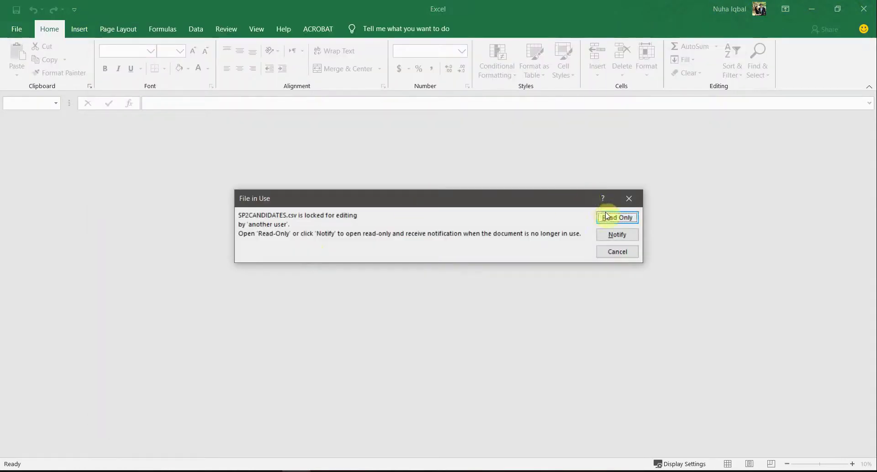
left_click(606, 217)
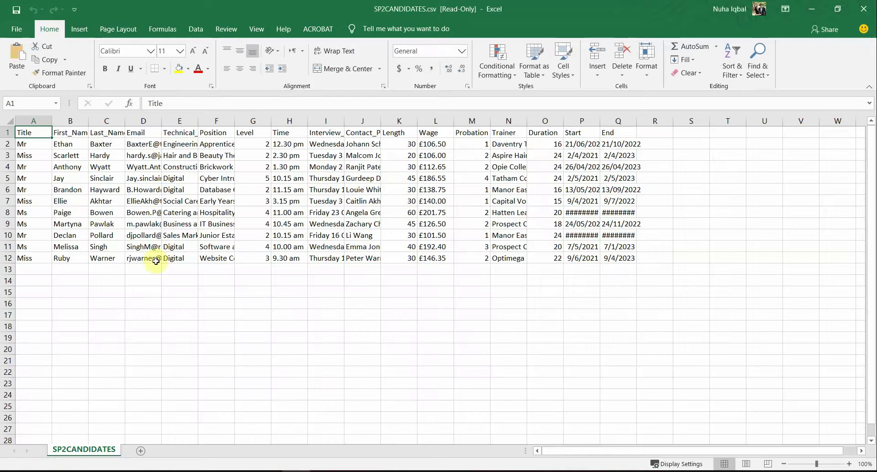
left_click(10, 121)
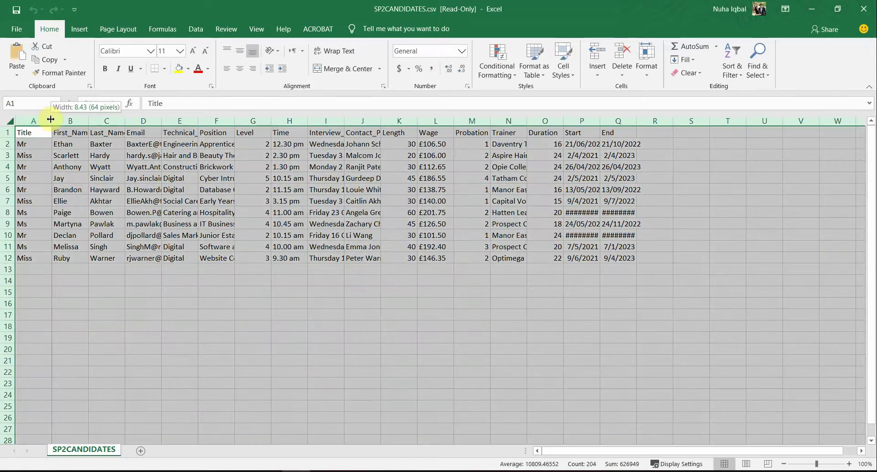
double_click(52, 121)
left_click(69, 156)
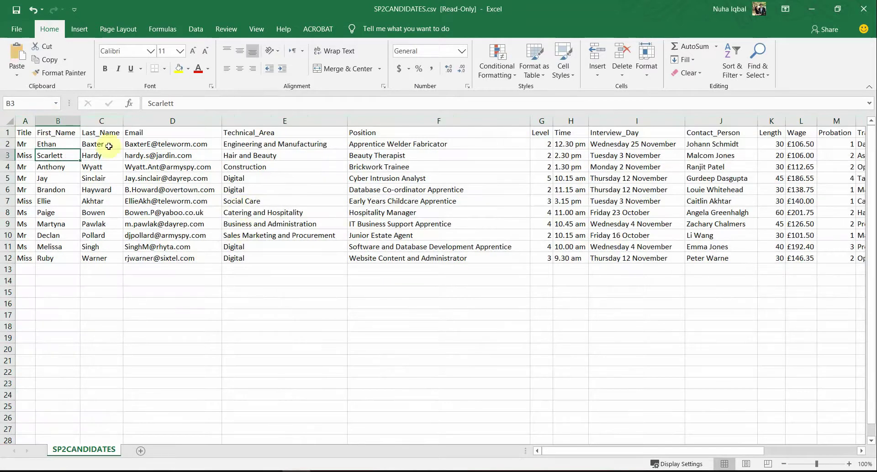
left_click(28, 131)
left_click(62, 133)
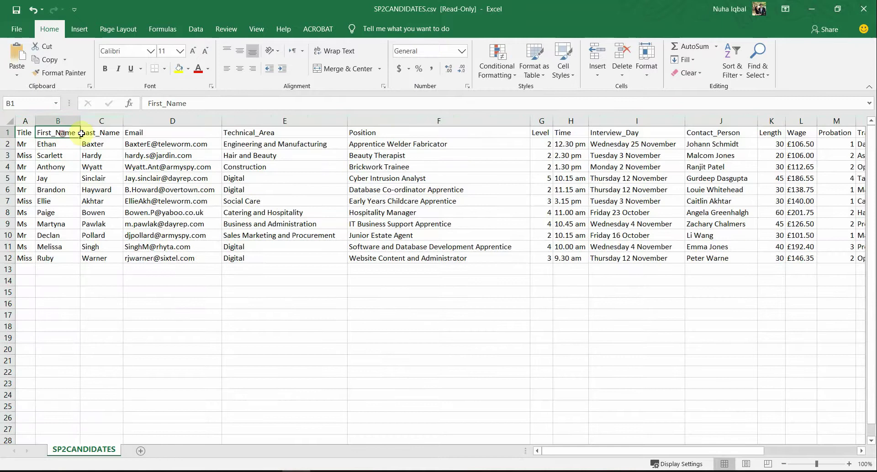
left_click(102, 132)
left_click_drag(25, 143, 806, 247)
Close the SP2CANDIDATES spreadsheet without saving.
key("alt+Tab")
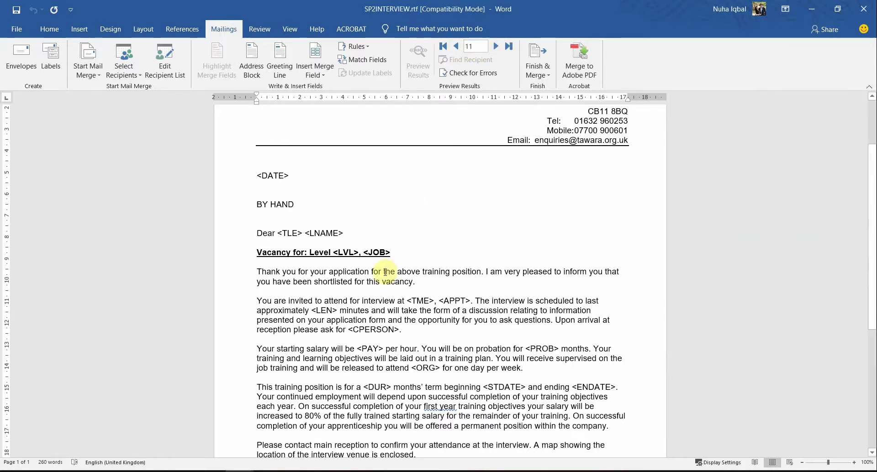
key("alt+Tab")
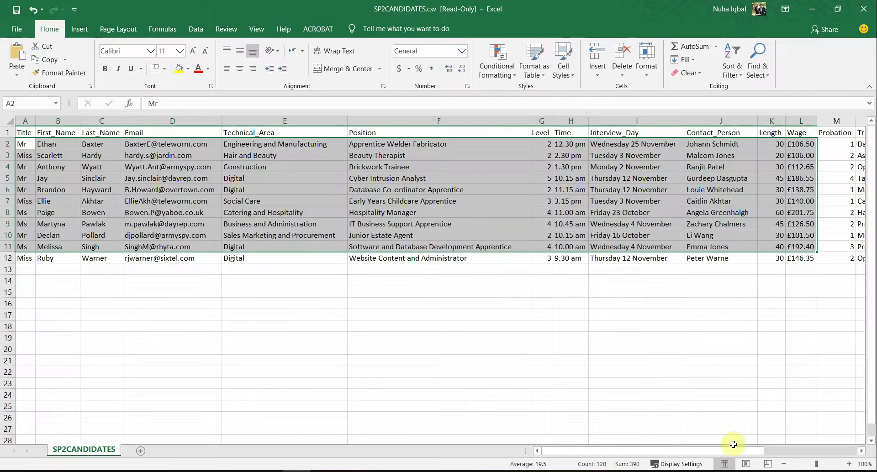
left_click_drag(734, 444, 838, 452)
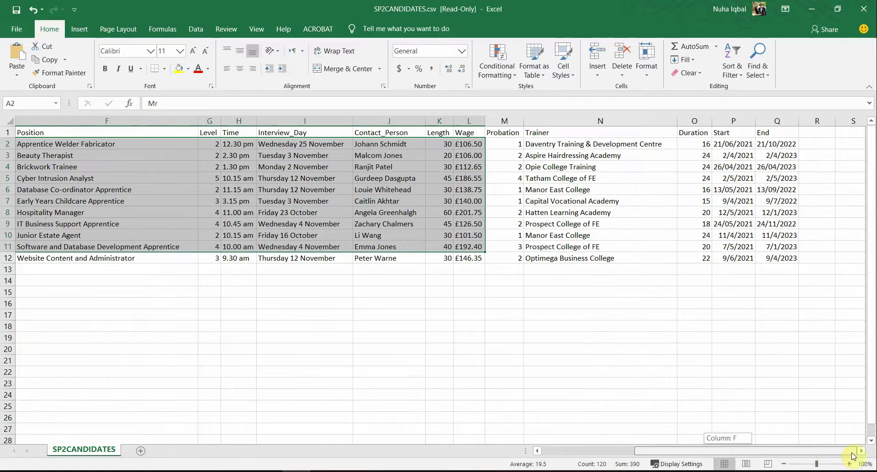
left_click(868, 10)
left_click(442, 258)
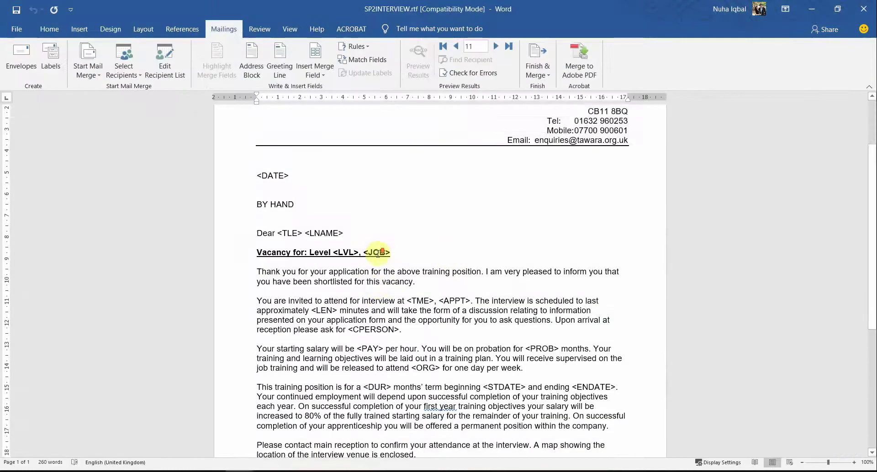
Highlight <DATE> in yellow in step 28 and check the required MMMM yyyy date format.
scroll(378, 252, "down", 1)
key("alt+Tab")
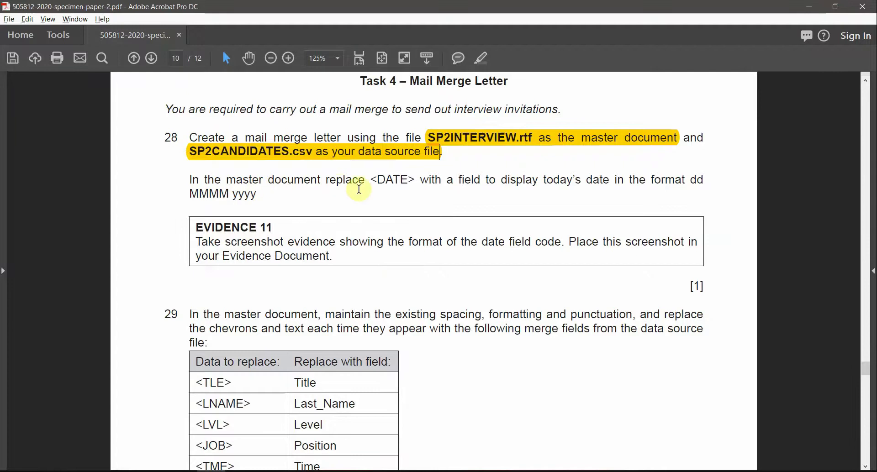
left_click_drag(371, 180, 420, 180)
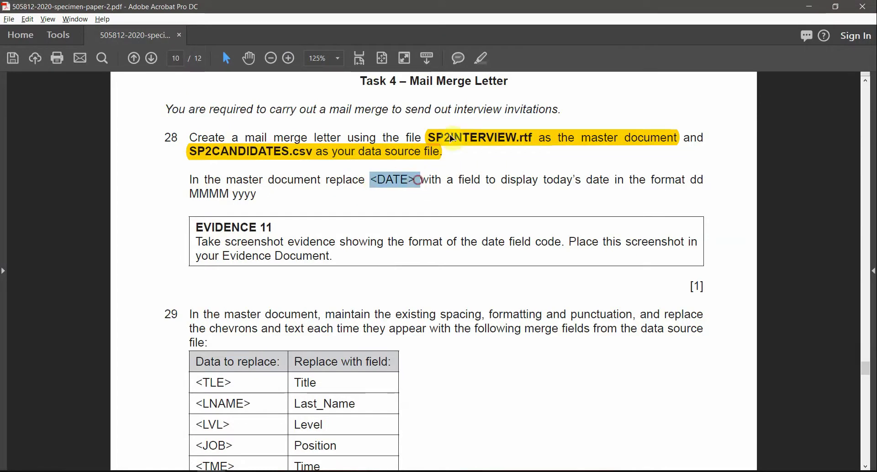
left_click(484, 57)
left_click_drag(546, 180, 588, 180)
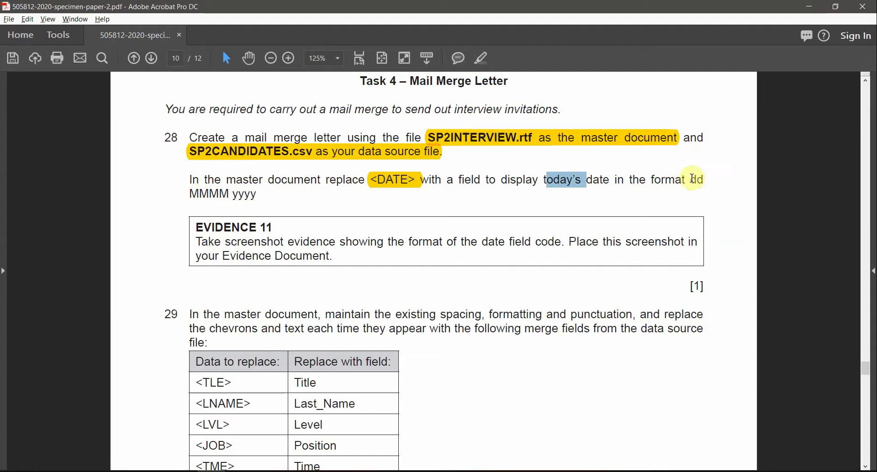
left_click(693, 179)
left_click_drag(190, 194, 262, 190)
double_click(247, 194)
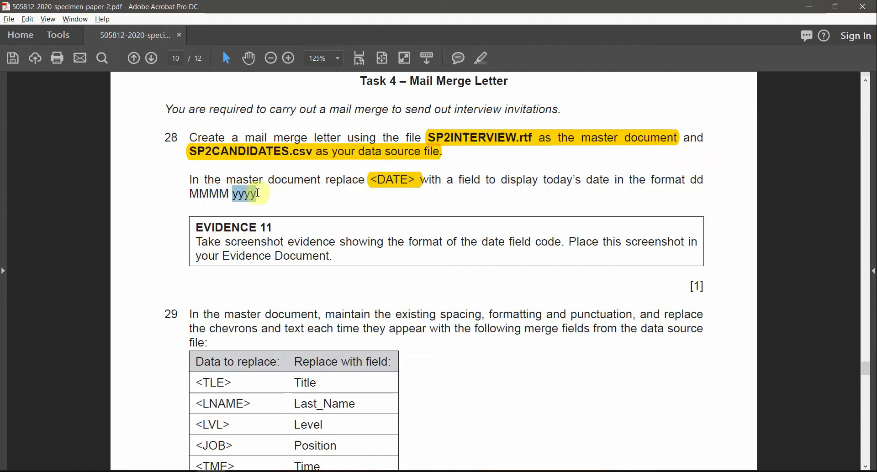
key("alt+Tab")
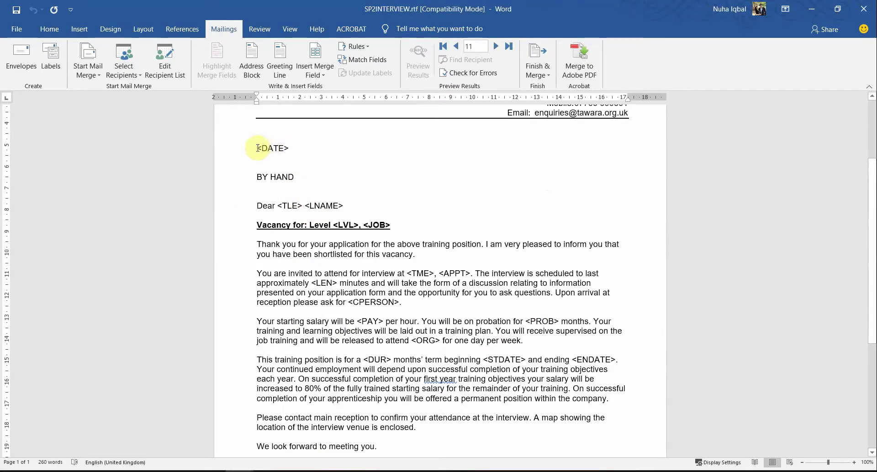
Select the <DATE> placeholder and choose the Date field under Insert > Quick Parts > Field.
left_click_drag(256, 148, 291, 148)
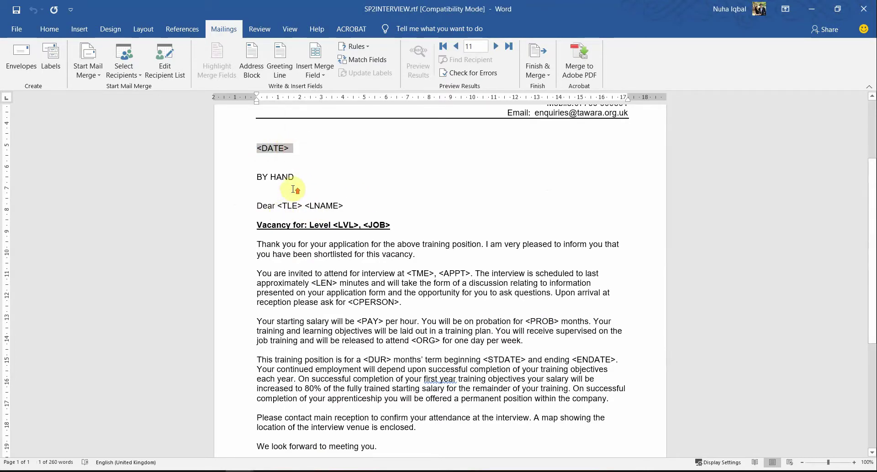
scroll(294, 190, "up", 2)
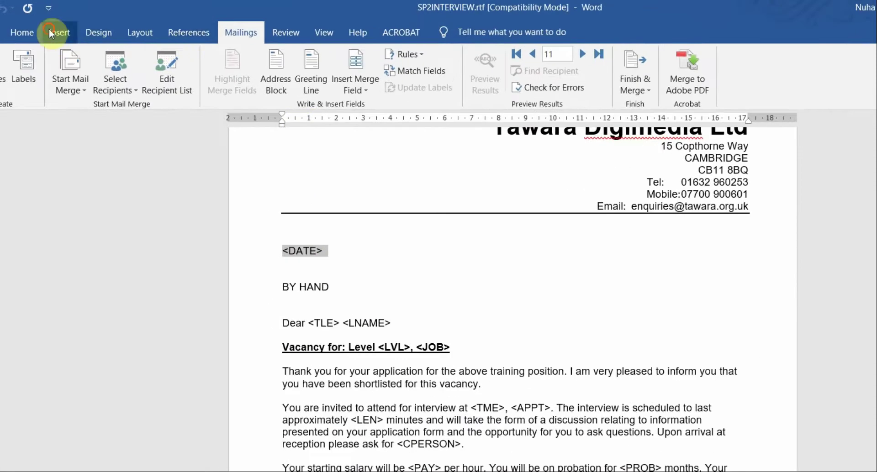
left_click(55, 33)
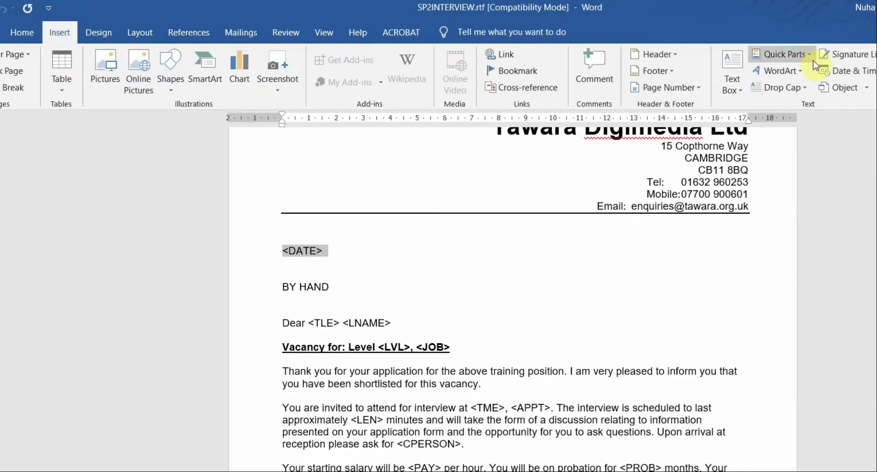
left_click(789, 55)
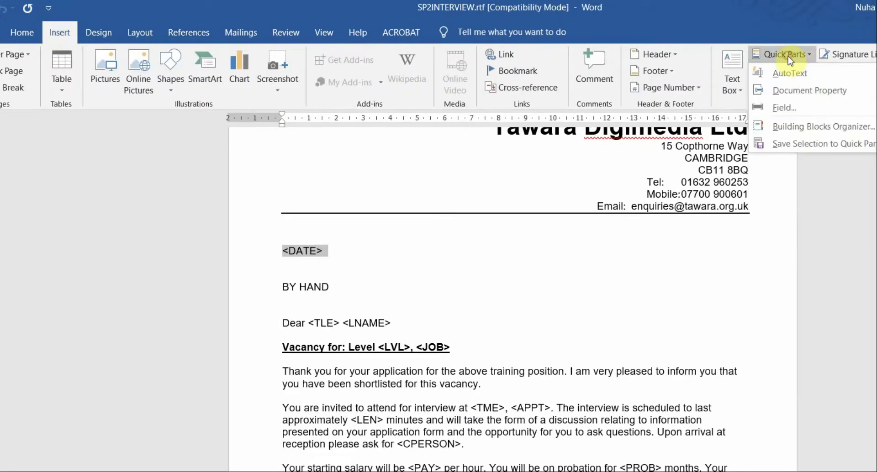
left_click(789, 110)
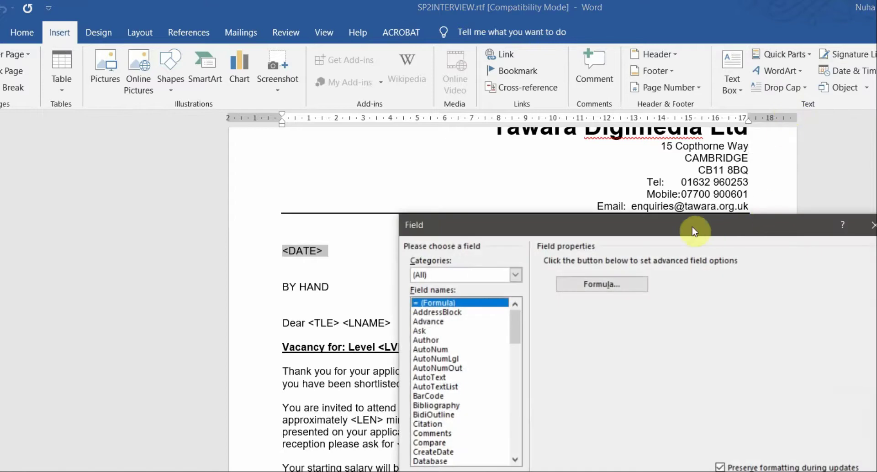
left_click_drag(692, 231, 756, 142)
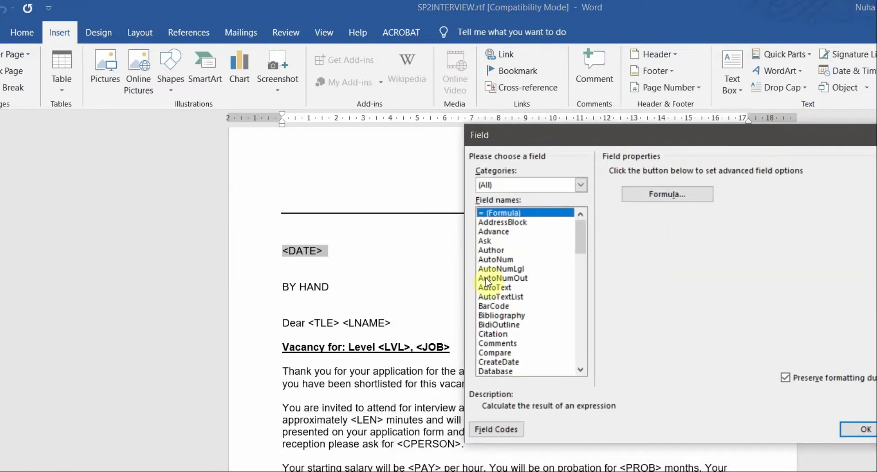
key("d")
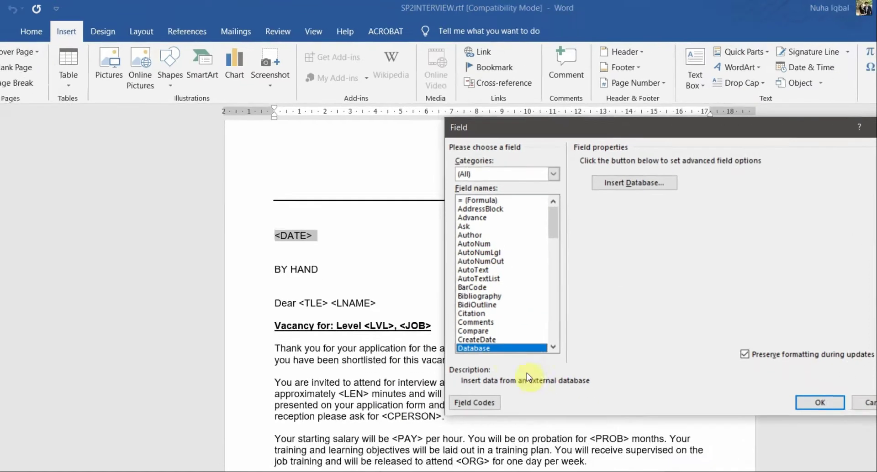
key("Down")
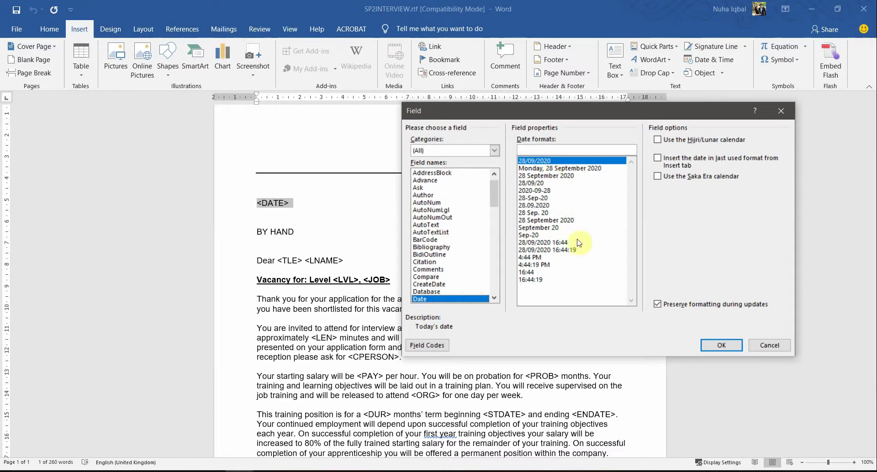
Pick the dd MMMM yyyy format (28 September 2020) and insert the date field.
key("alt+Tab")
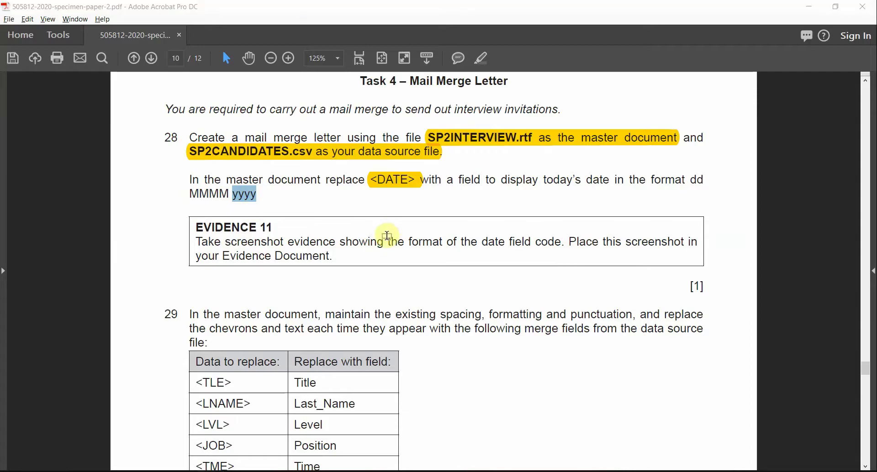
key("alt+Tab")
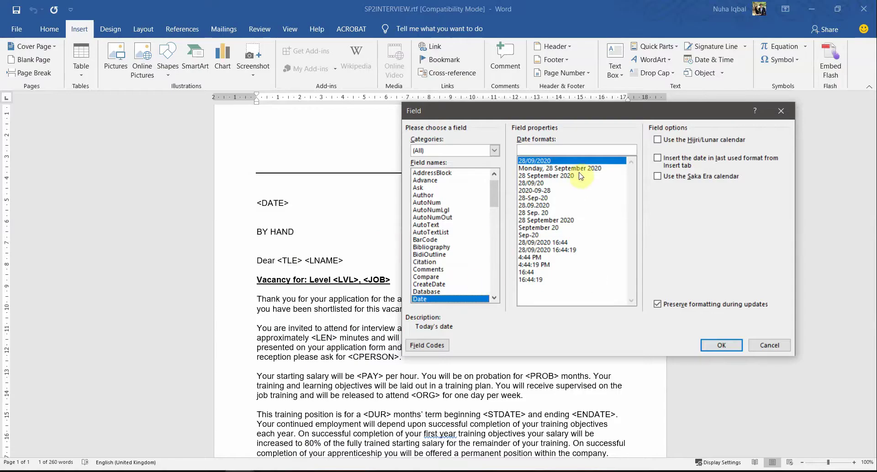
key("alt+Tab")
left_click_drag(227, 193, 232, 193)
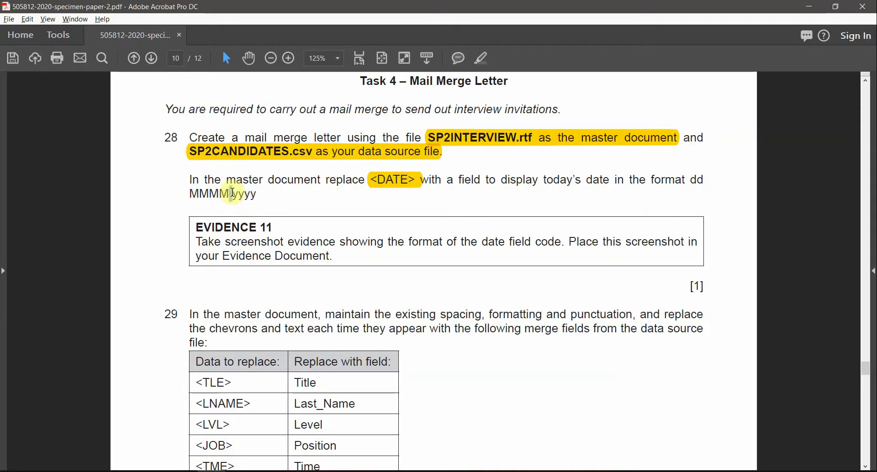
key("alt+Tab")
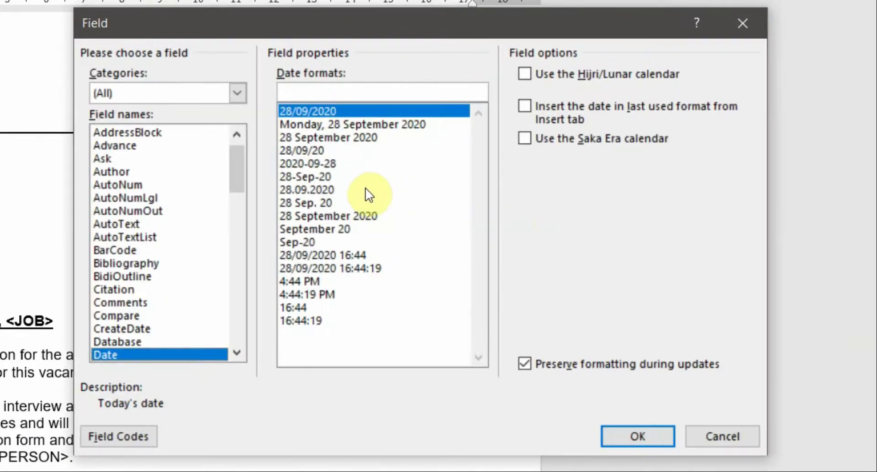
left_click(366, 138)
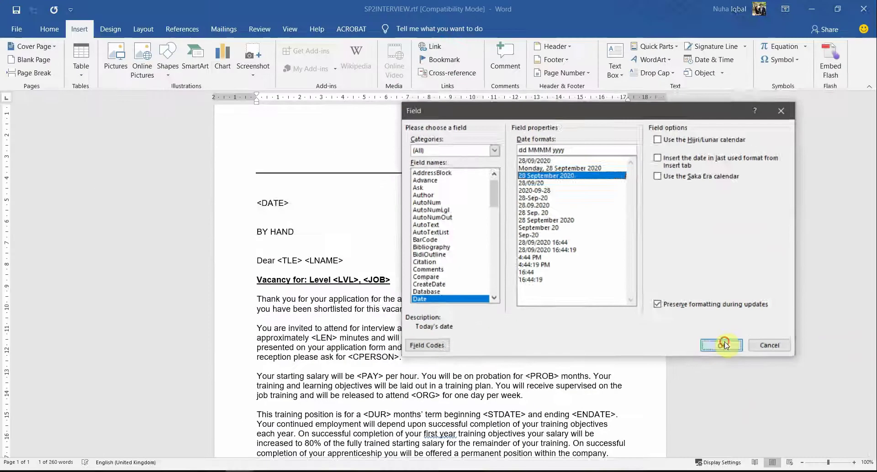
left_click(650, 424)
left_click(279, 201)
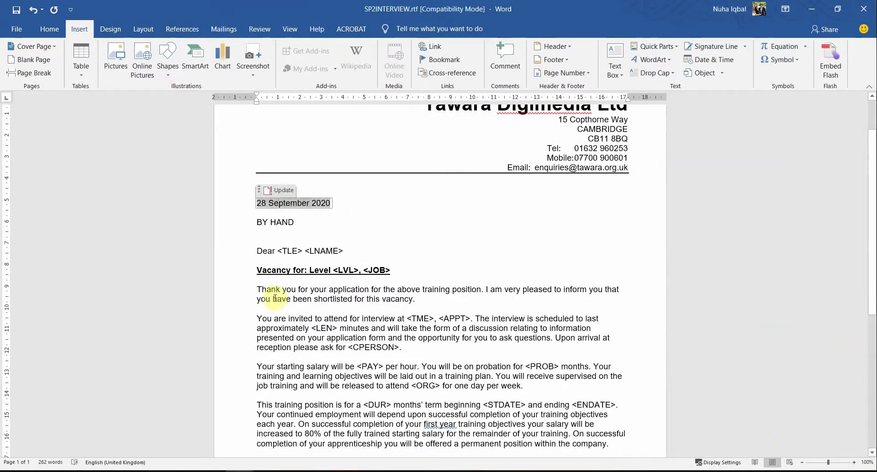
key("alt+Tab")
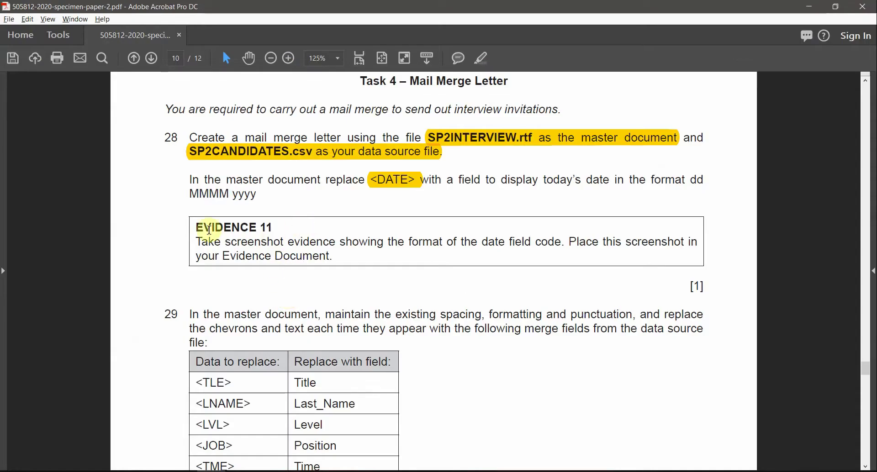
left_click_drag(197, 227, 287, 243)
left_click(273, 246)
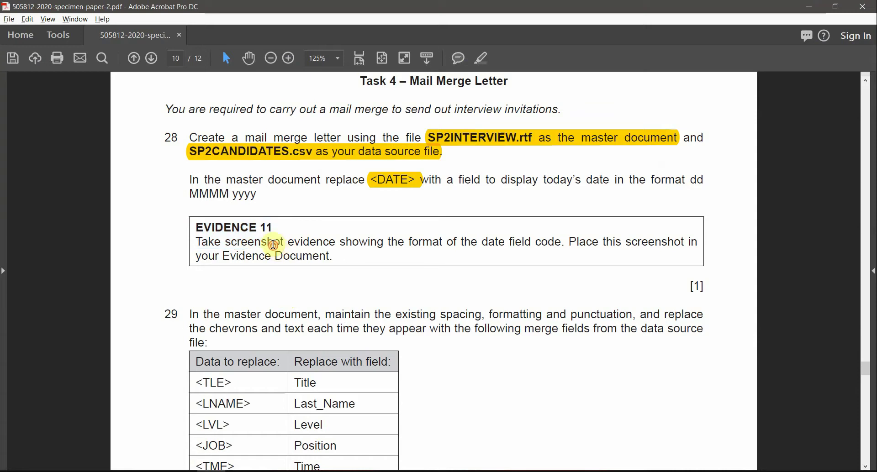
triple_click(273, 245)
left_click(434, 245)
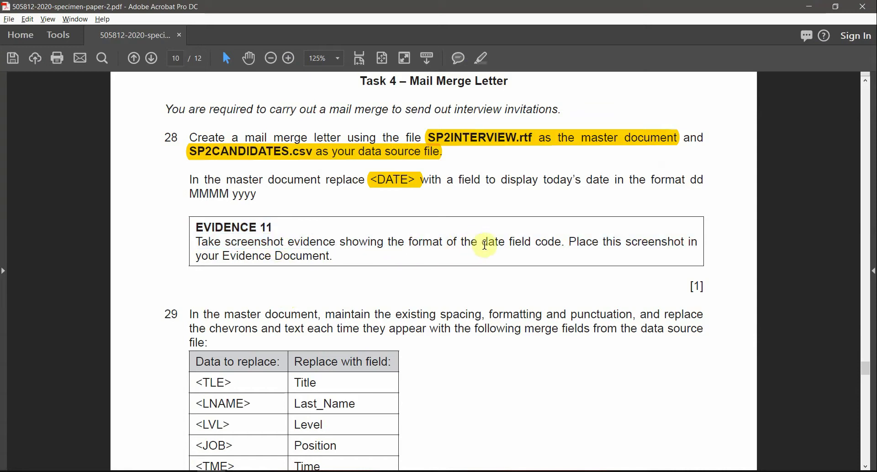
left_click_drag(484, 245, 562, 245)
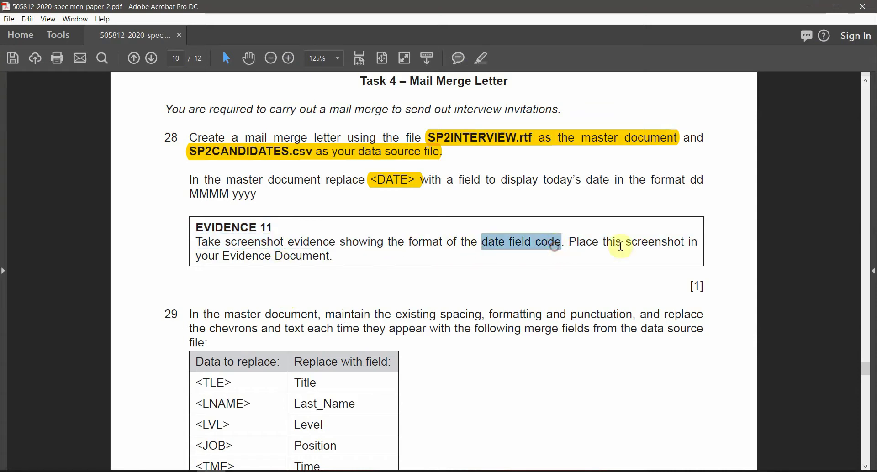
key("alt+Tab")
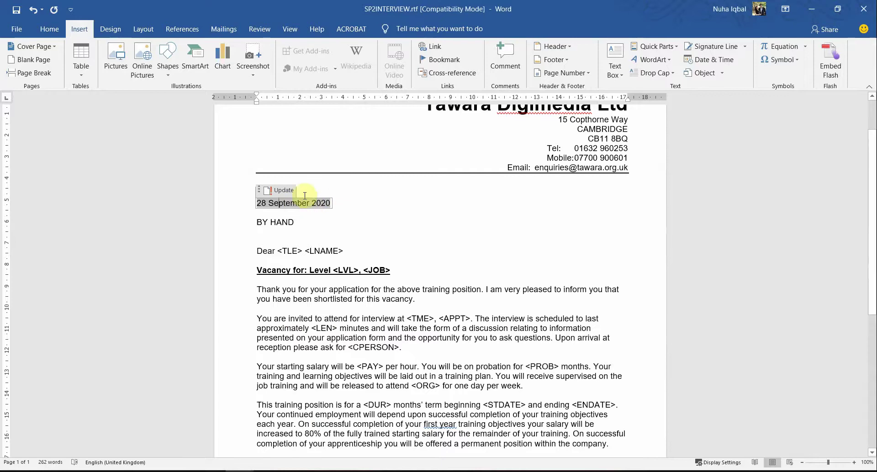
Toggle the date field to show its DATE field code and capture that line as a screenshot.
left_click(305, 214)
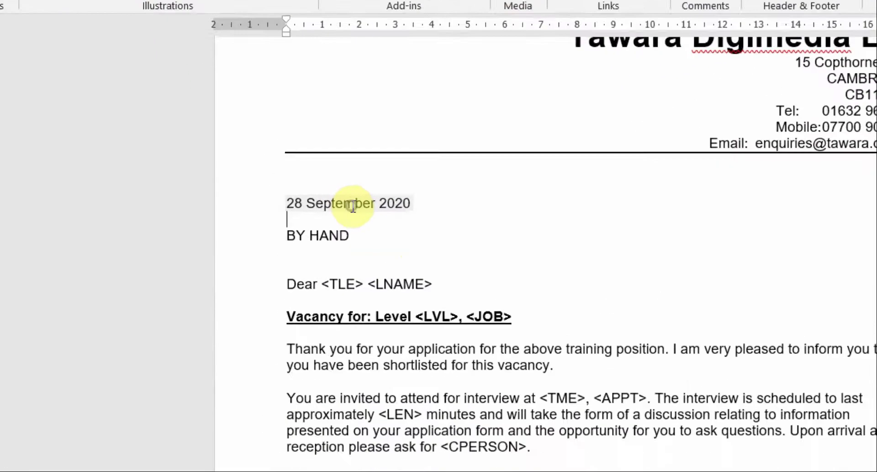
right_click(295, 205)
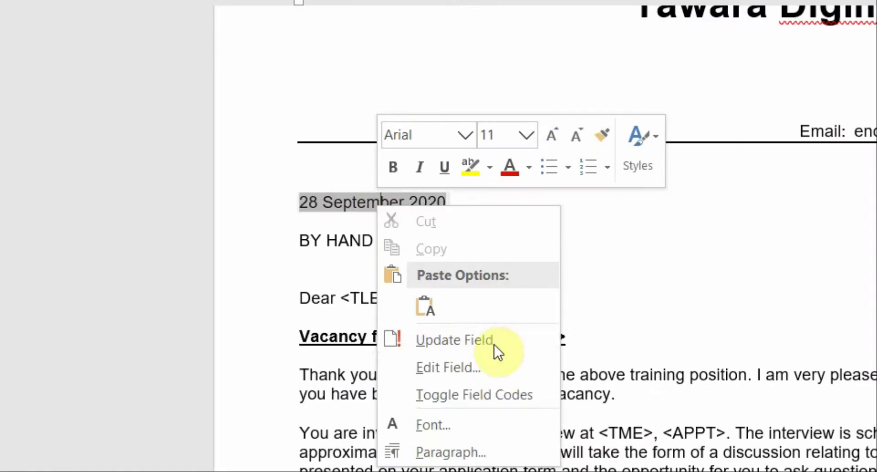
left_click(434, 401)
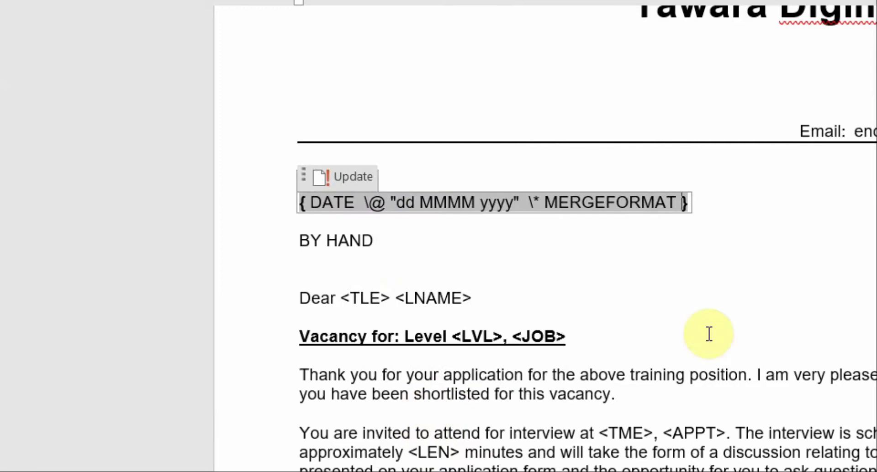
right_click(569, 204)
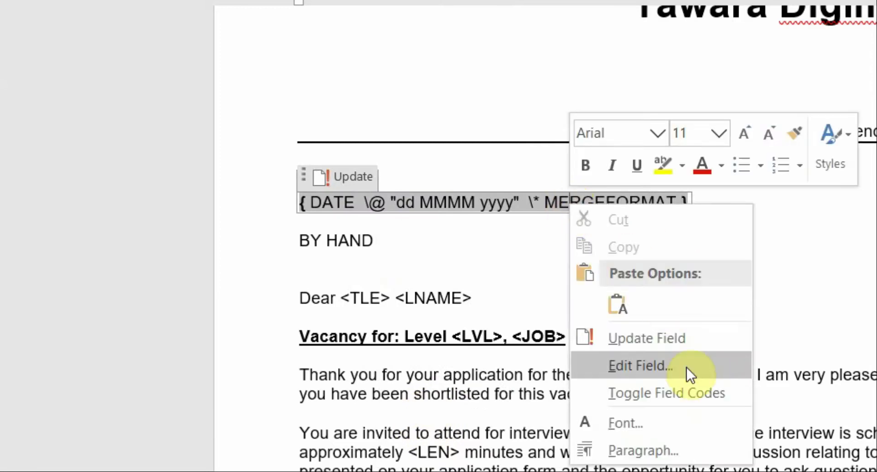
left_click(681, 393)
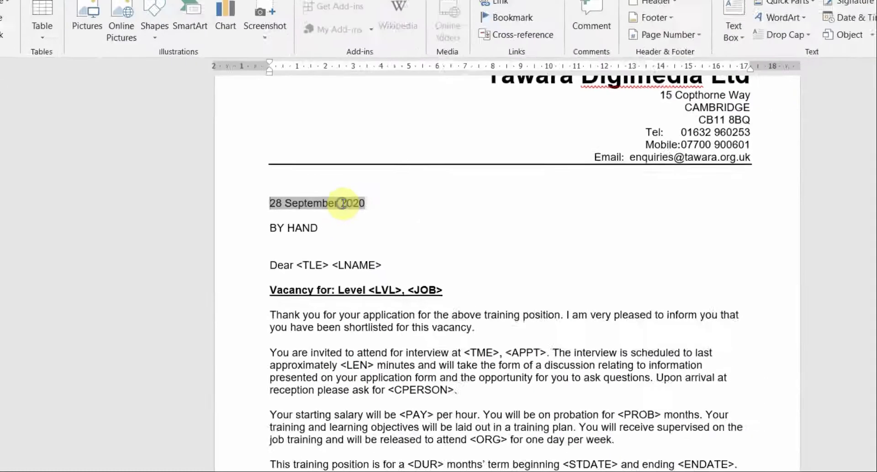
right_click(437, 205)
left_click(489, 372)
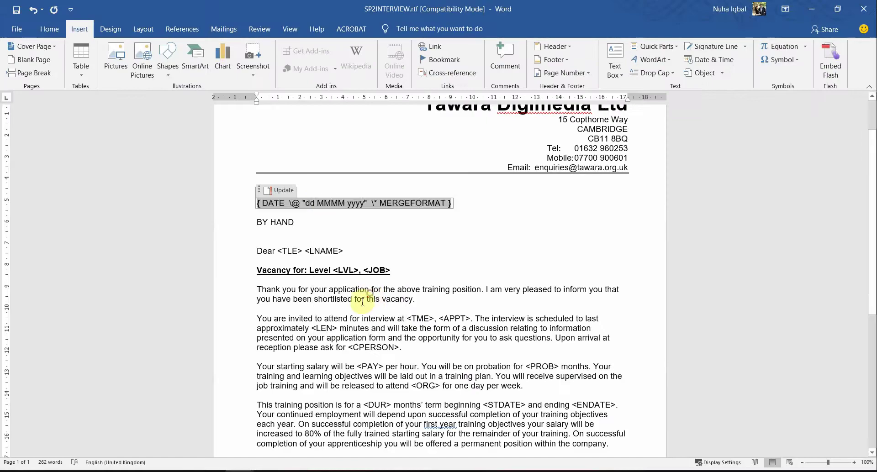
left_click(388, 245)
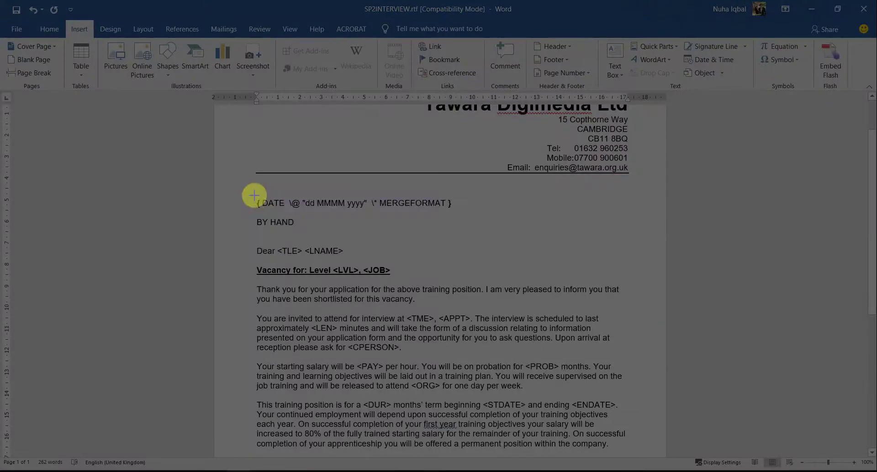
left_click_drag(254, 194, 455, 212)
Highlight the word EVIDENCE of the EVIDENCE 11 heading in yellow in the exam PDF.
key("alt+Tab")
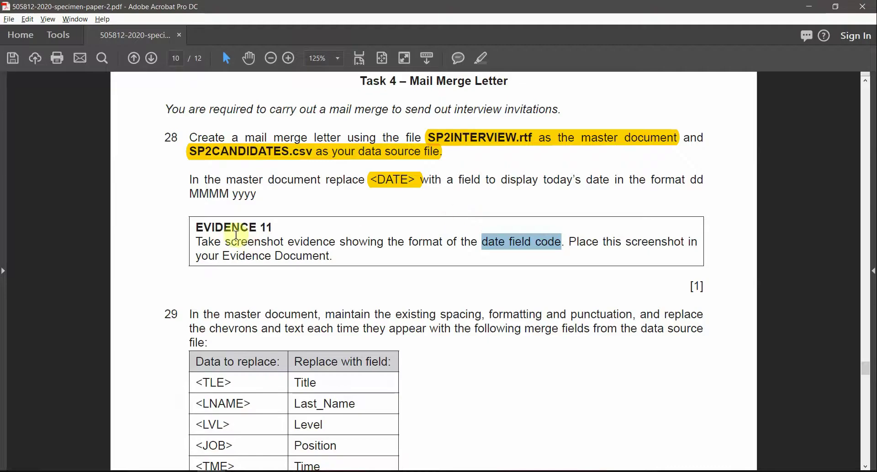
left_click_drag(286, 228, 208, 227)
double_click(203, 226)
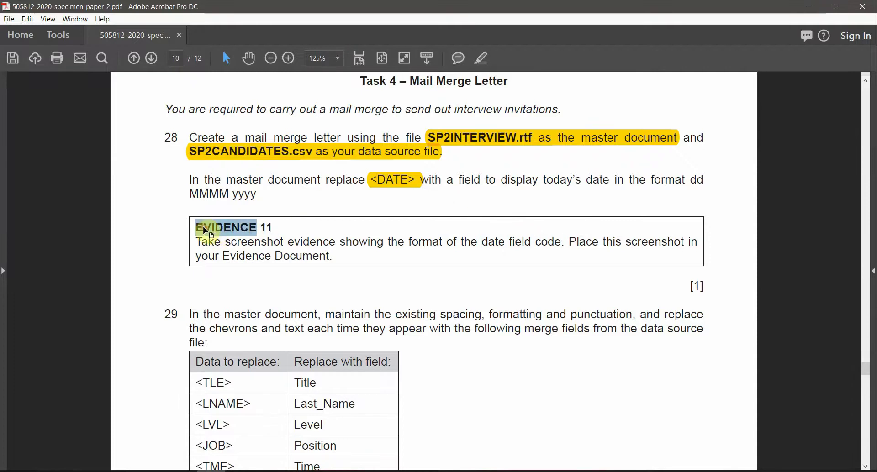
left_click(479, 61)
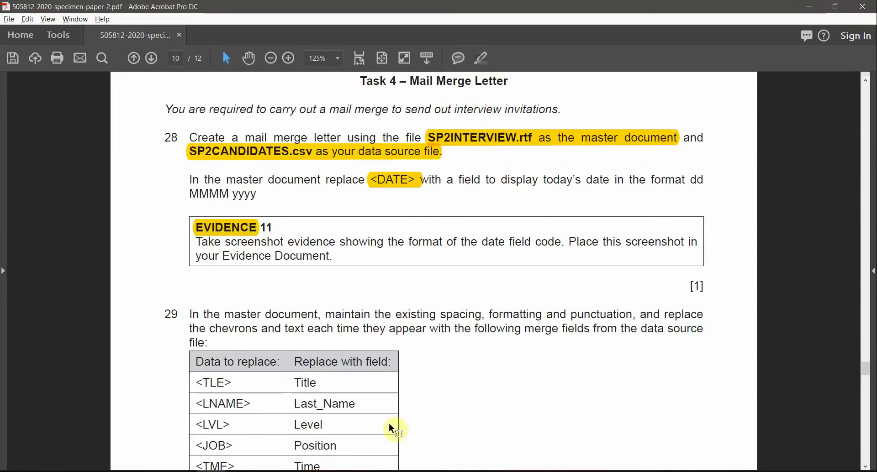
Paste the DATE field code screenshot under Step 28 in SP2EVIDENCE0001.docx.
left_click(255, 468)
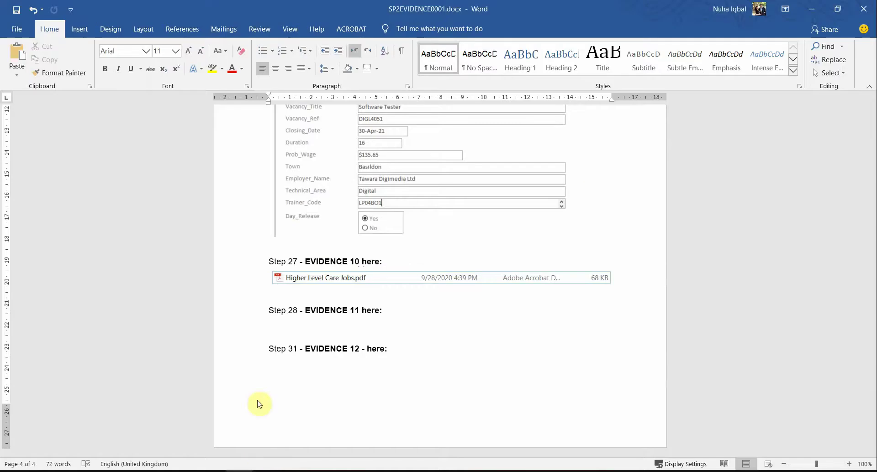
type("{ DATE  \\@ \"dd MMMM yyyy\"  \\* MERGEFORMAT }")
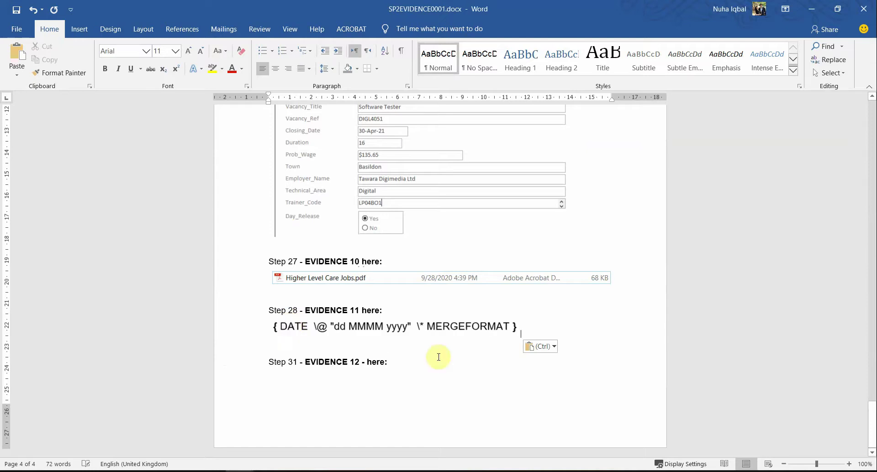
key("alt+Tab")
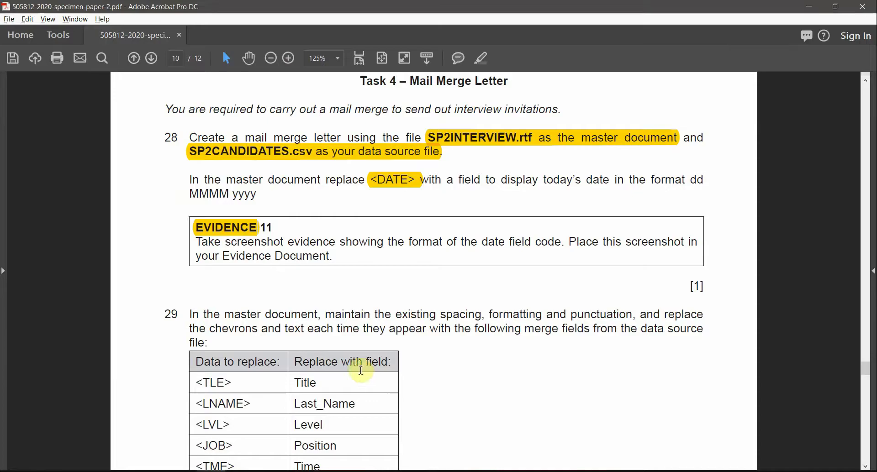
Scroll to question 29 and mark its instruction about maintaining existing spacing.
scroll(295, 347, "down", 3)
scroll(262, 294, "down", 4)
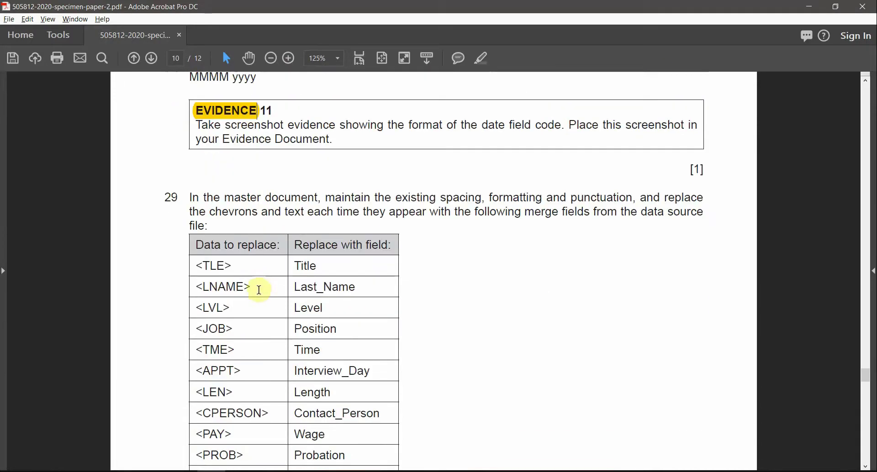
left_click_drag(271, 147, 458, 142)
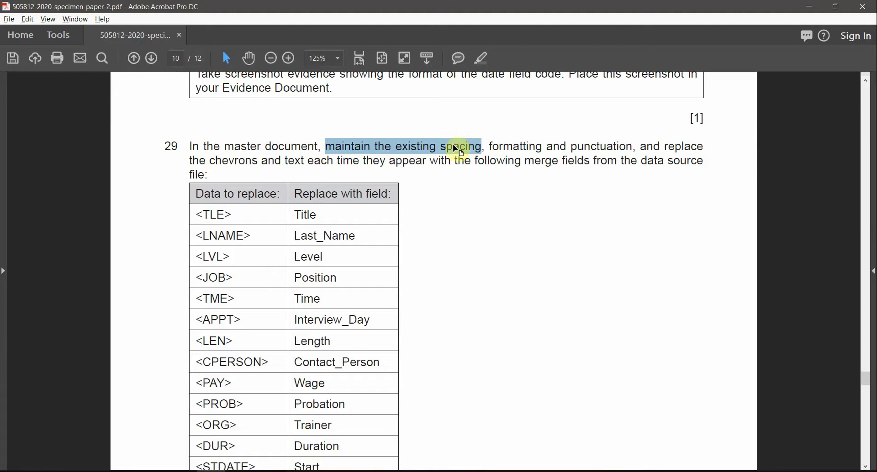
left_click(451, 145)
left_click_drag(397, 146, 605, 148)
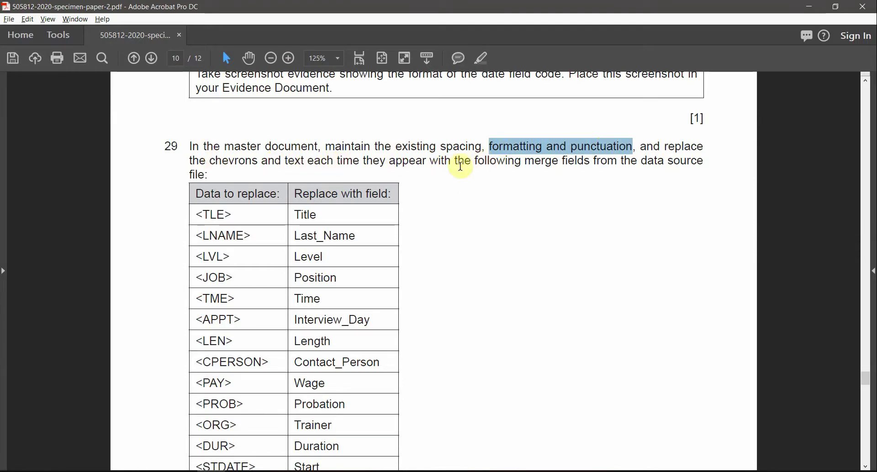
Review the replacement table, selecting the TLE and LNAME codes.
scroll(512, 227, "down", 1)
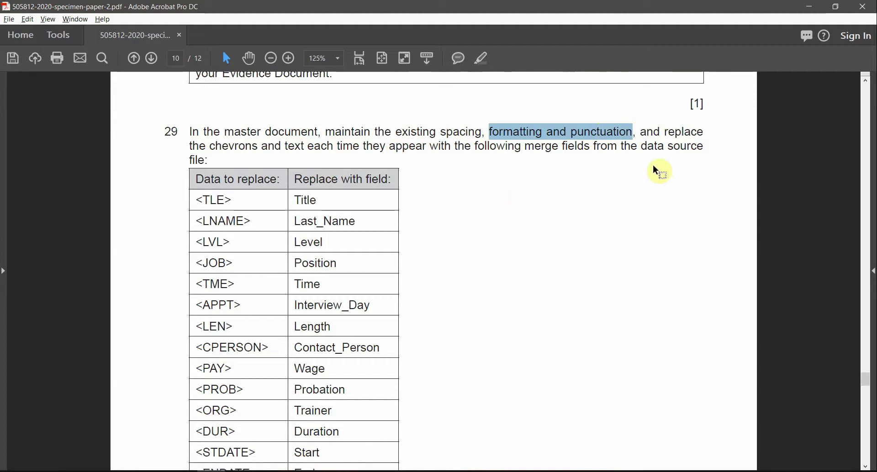
scroll(658, 183, "down", 4)
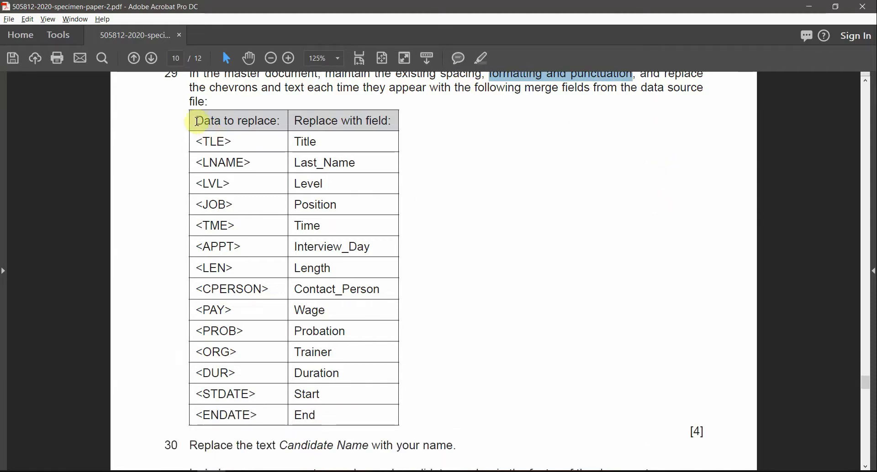
left_click_drag(197, 122, 307, 416)
left_click(223, 167)
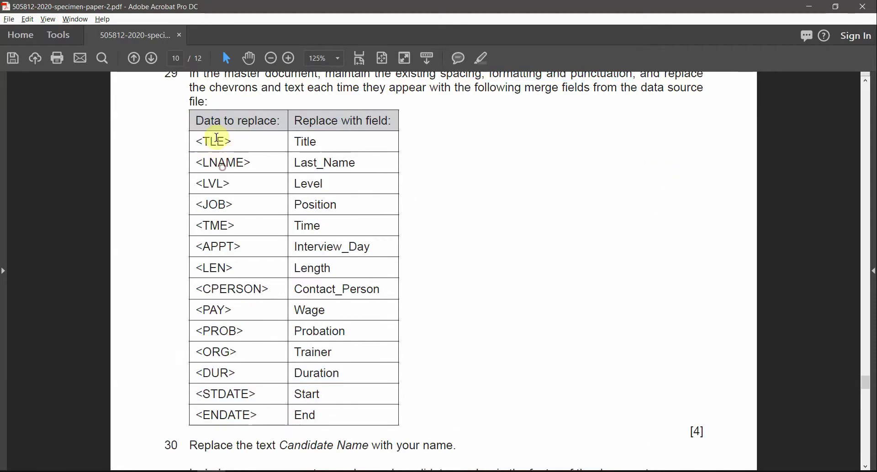
double_click(215, 140)
double_click(223, 162)
Compare with the letter by selecting TLE in its Dear line.
key("alt+Tab")
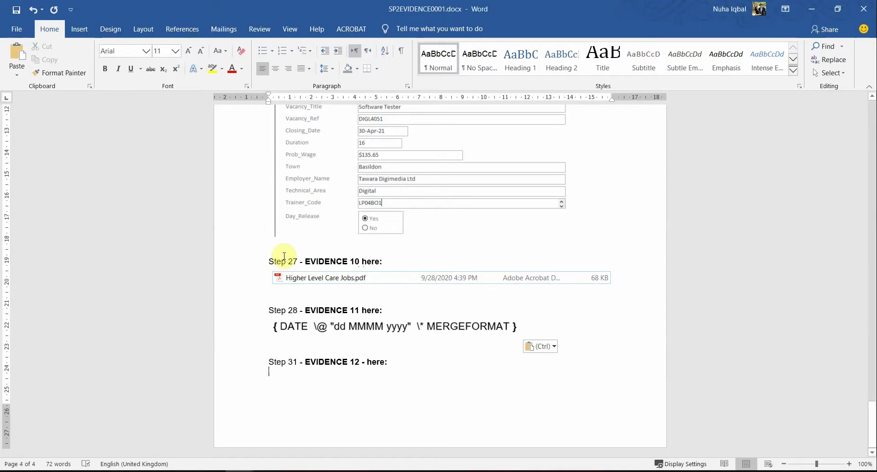
key("alt+Tab")
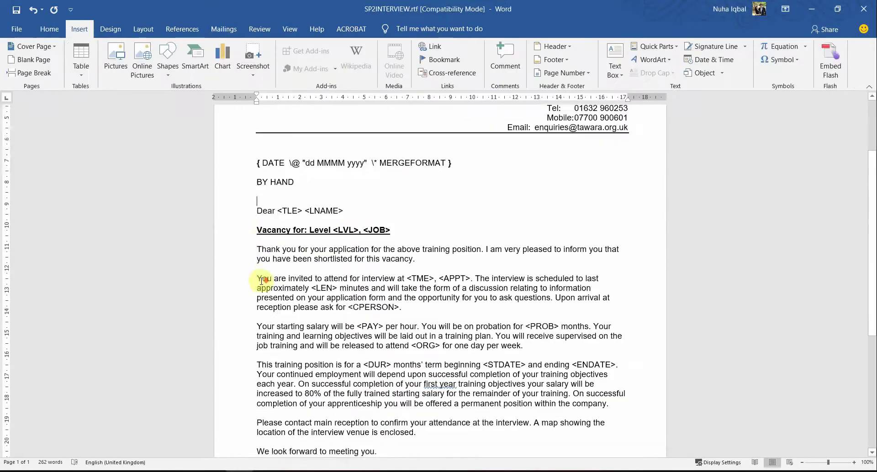
scroll(261, 280, "down", 3)
double_click(287, 141)
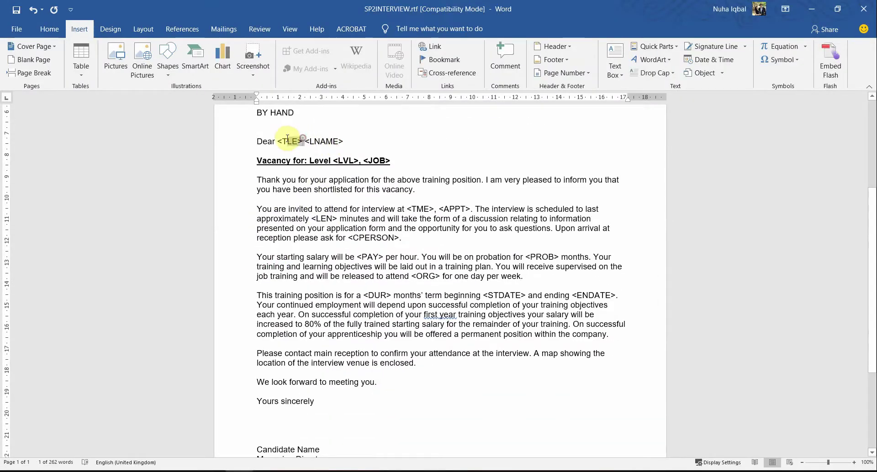
key("alt+Tab")
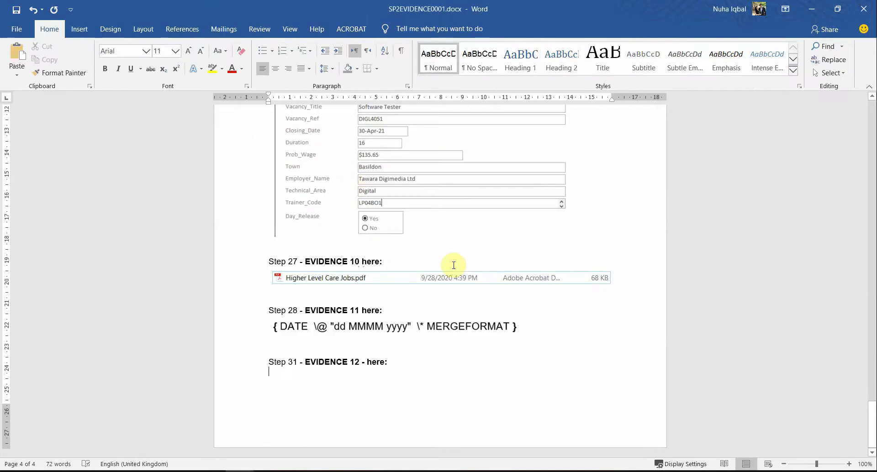
key("alt+Tab")
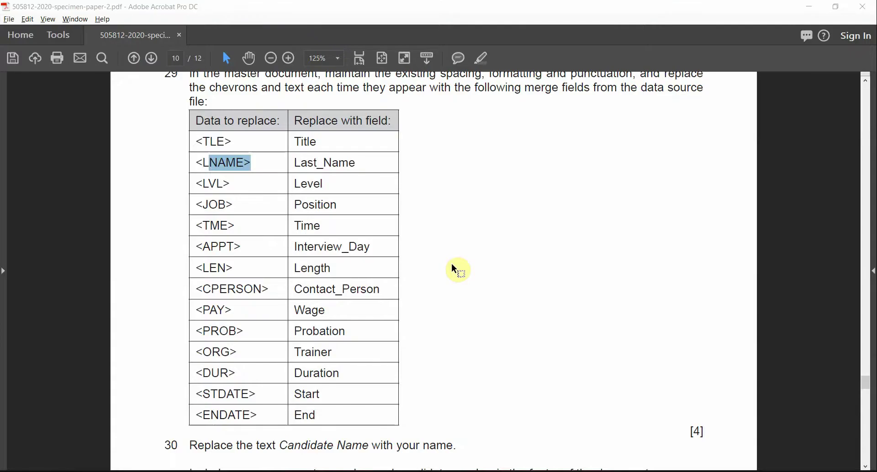
Cross-check the merge-field table against the letter, then place the cursor before <TLE> after Dear.
key("alt+Tab")
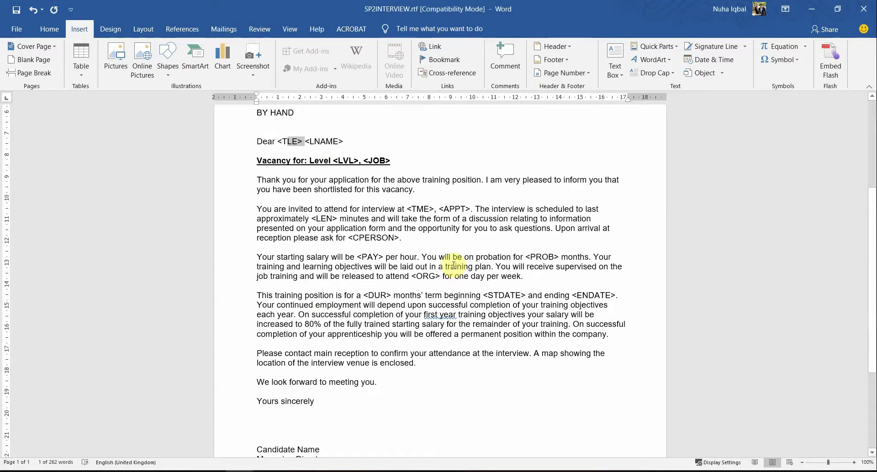
key("alt+Tab")
scroll(292, 190, "up", 1)
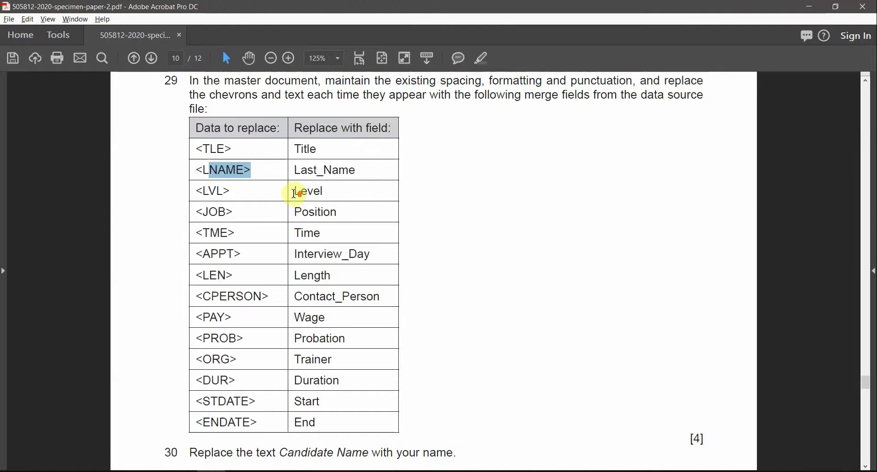
scroll(323, 221, "down", 1)
scroll(328, 228, "up", 1)
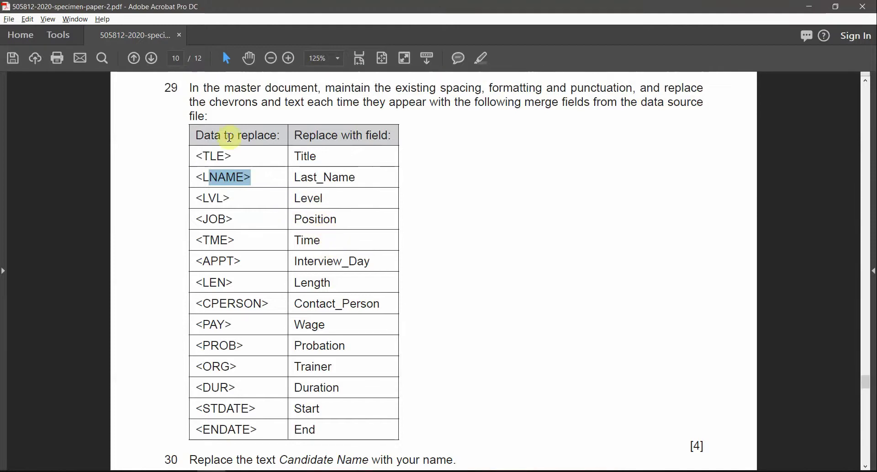
key("alt+Tab")
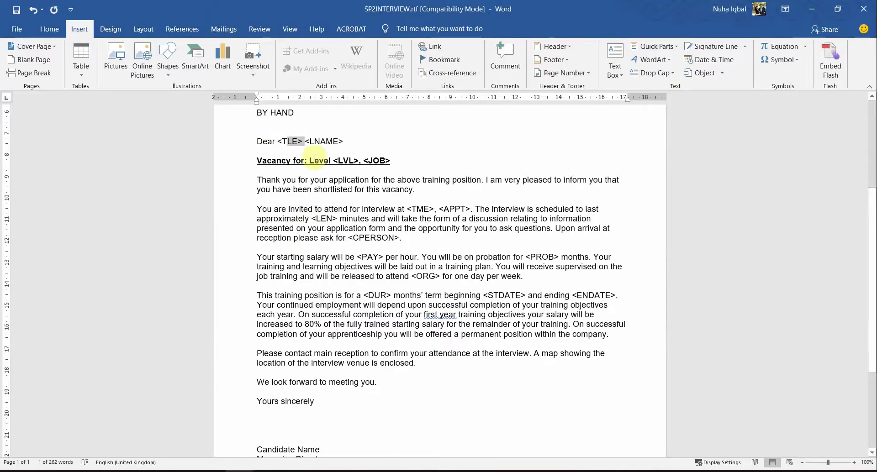
left_click_drag(304, 141, 280, 136)
left_click(278, 143)
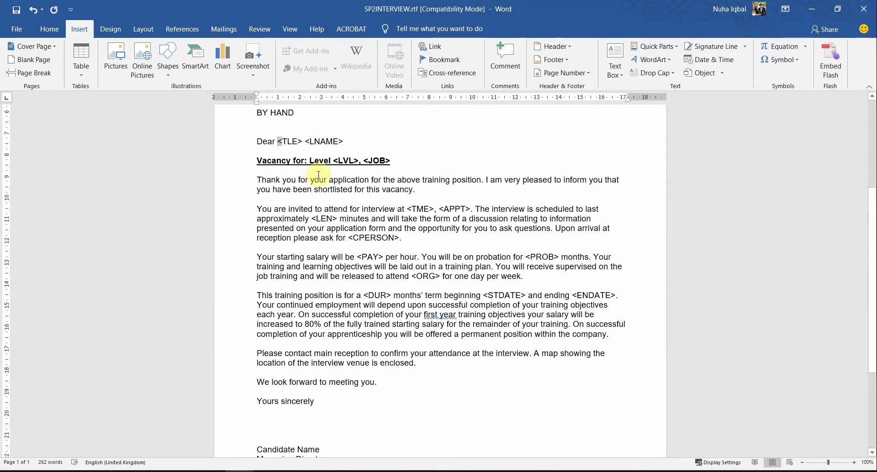
Select the <TLE> placeholder after Dear and bring up the Mailings tab.
key("shift+Right")
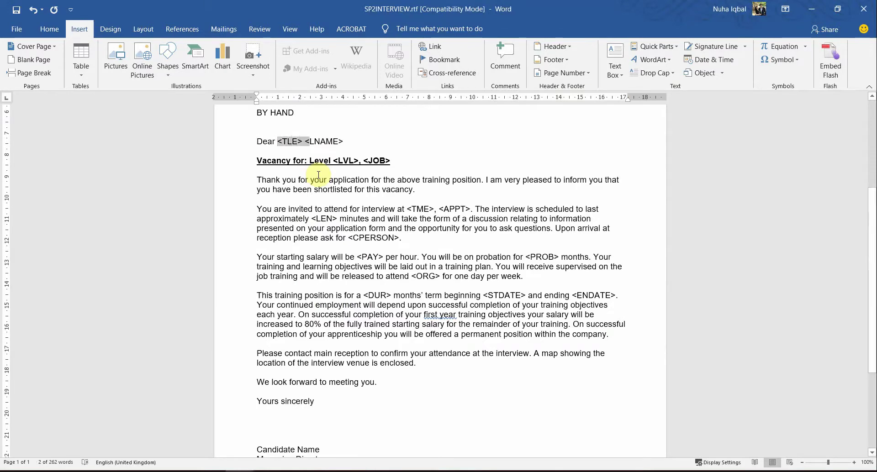
key("shift+Right")
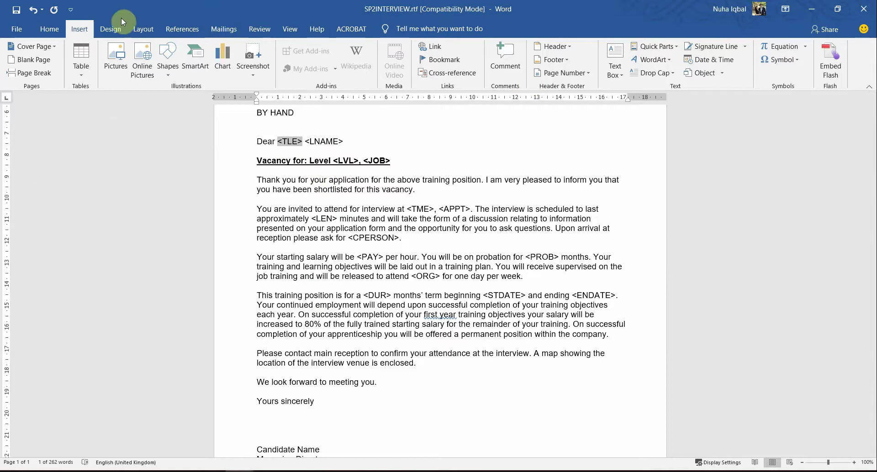
left_click(224, 28)
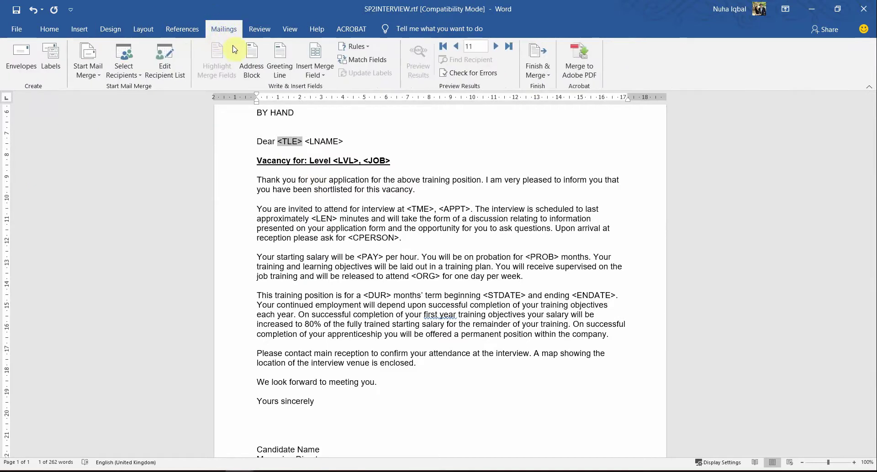
Replace the <TLE> placeholder with the Title merge field, checking the PDF field table.
left_click(315, 70)
key("alt+Tab")
left_click_drag(208, 156, 295, 155)
double_click(297, 155)
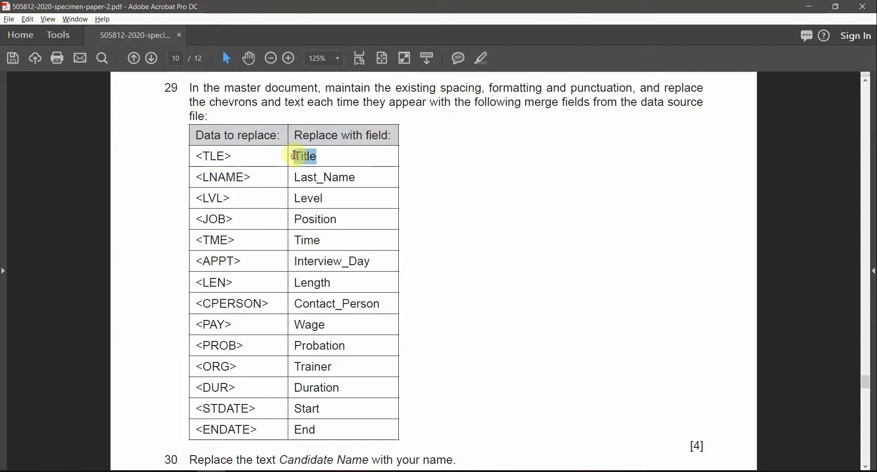
key("alt+Tab")
left_click(321, 76)
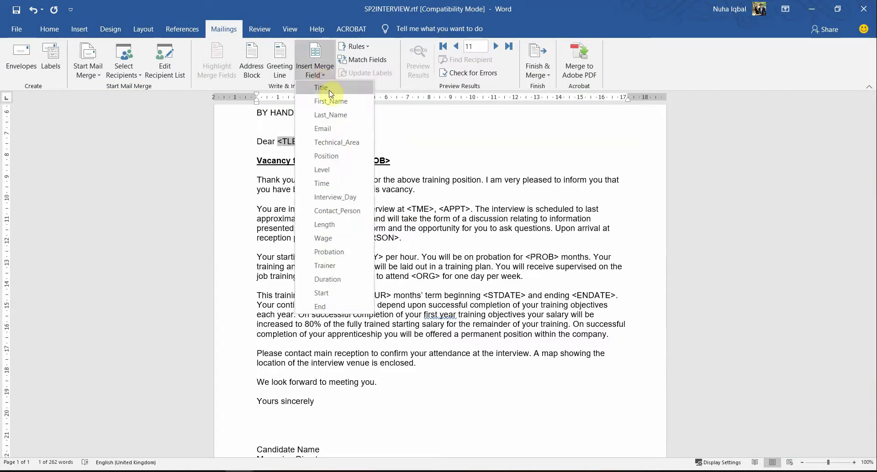
left_click(330, 91)
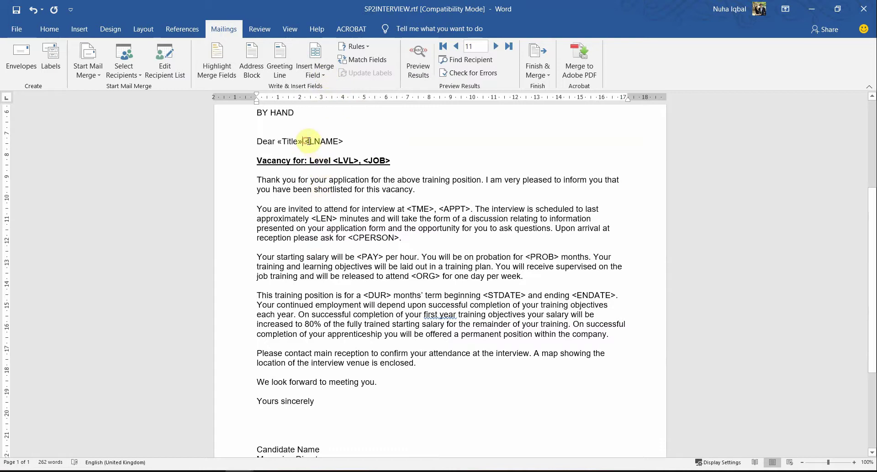
Select only <LNAME> and replace it with the Last_Name merge field.
left_click_drag(308, 141, 344, 142)
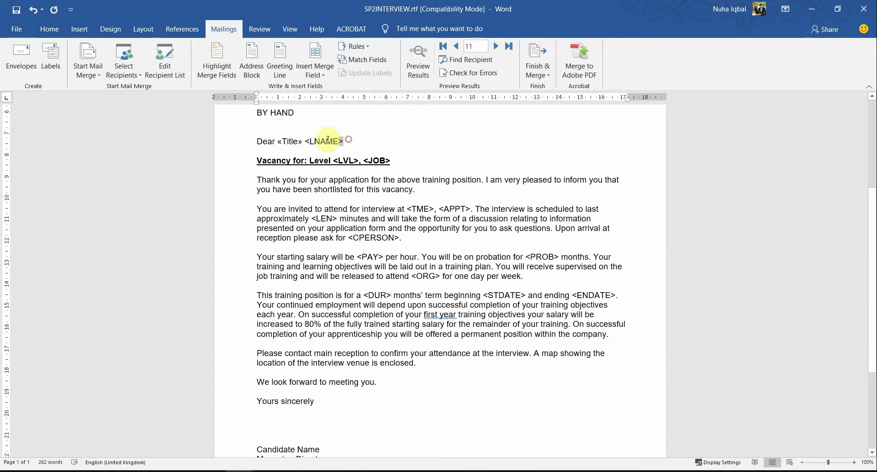
left_click(304, 140, "shift")
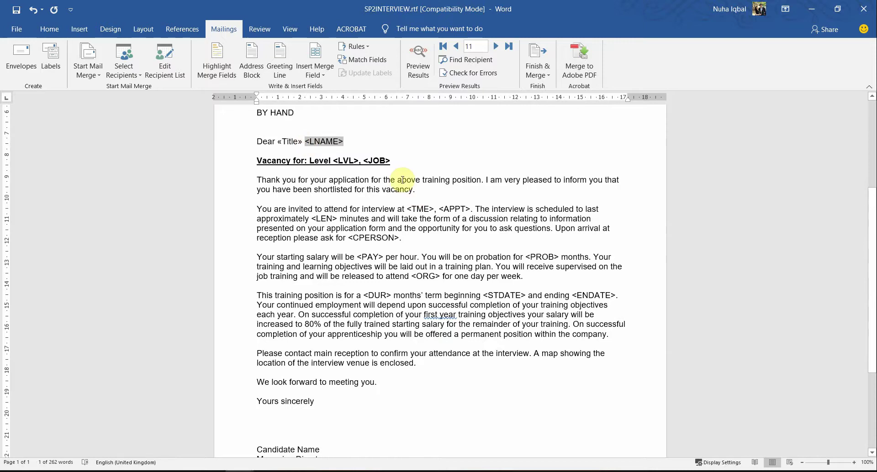
key("Right")
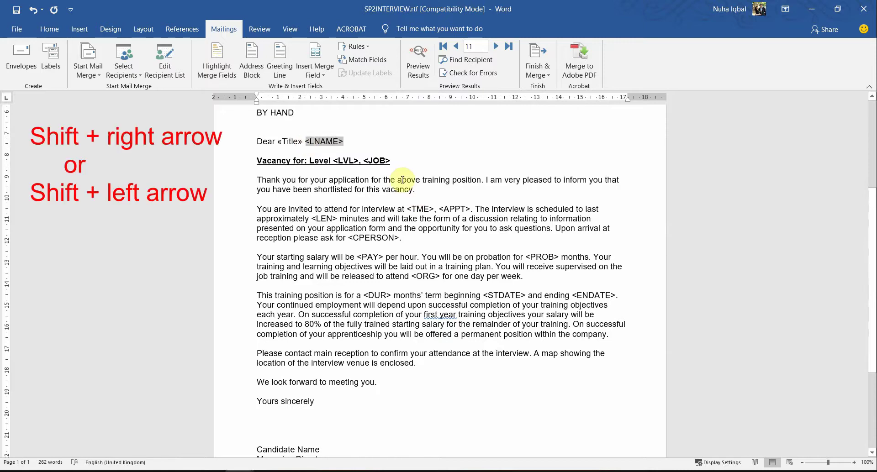
key("shift+Left")
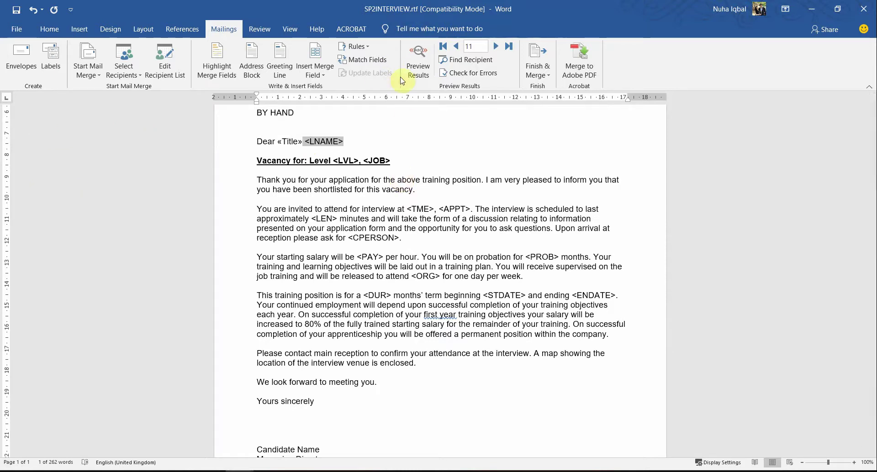
left_click(307, 76)
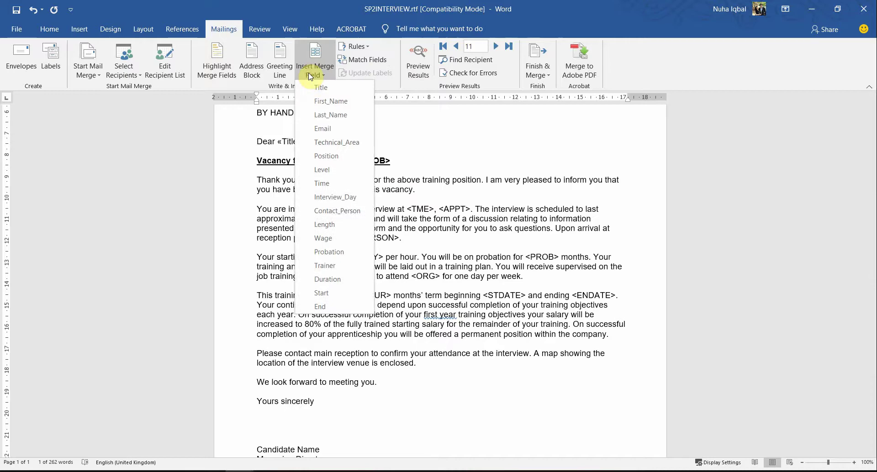
key("alt+Tab")
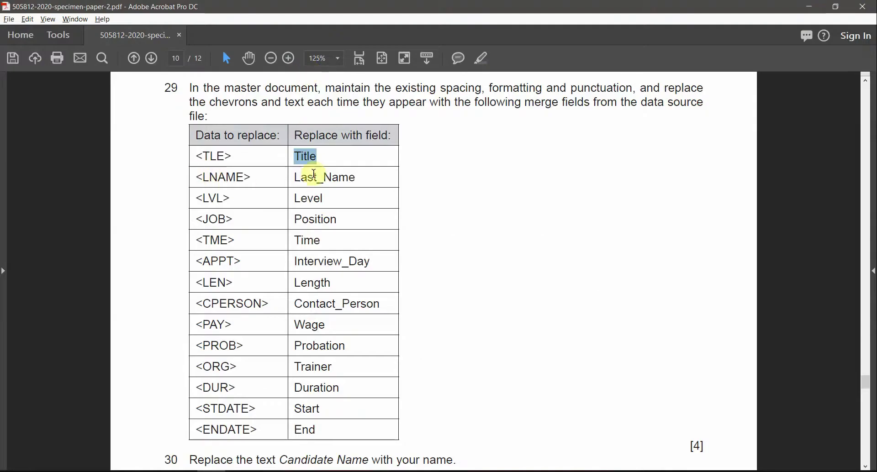
key("alt+Tab")
left_click(325, 72)
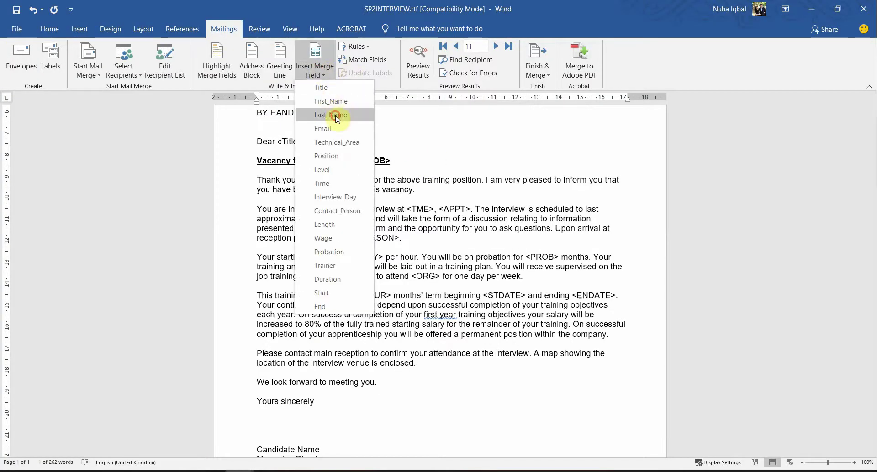
left_click(336, 115)
left_click(302, 141)
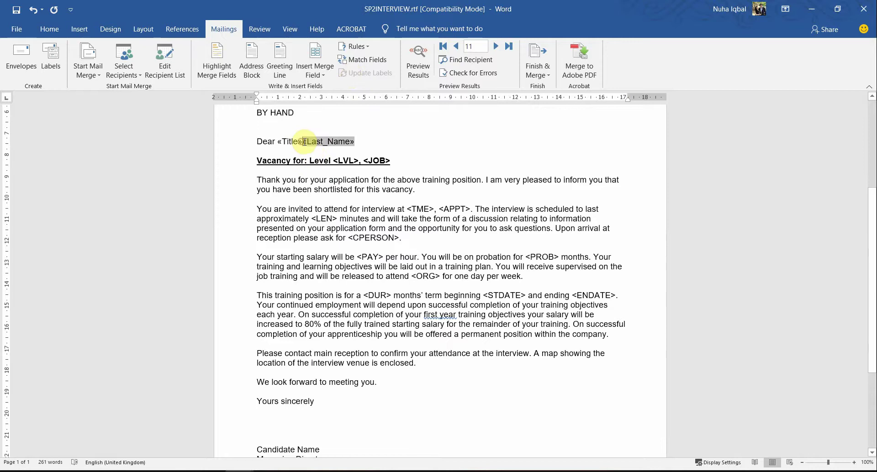
Preview the merged results and step back three records to an earlier recipient.
left_click(420, 67)
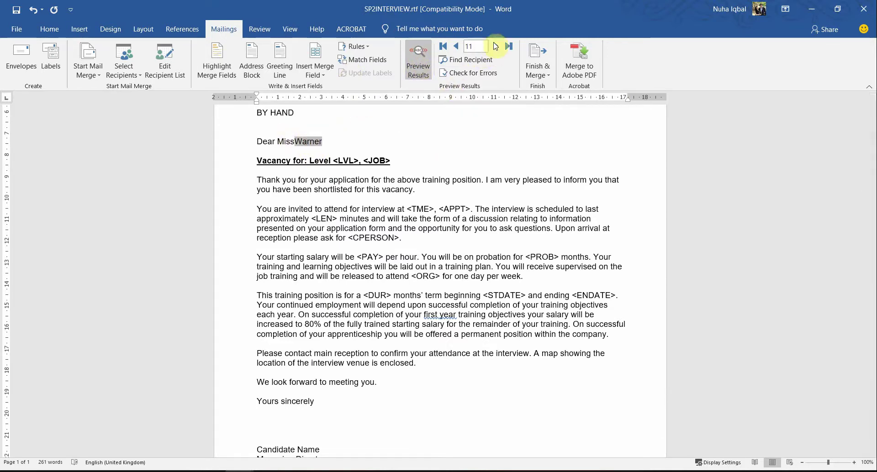
left_click(456, 48)
left_click(455, 47)
left_click(456, 47)
left_click(456, 48)
left_click(455, 48)
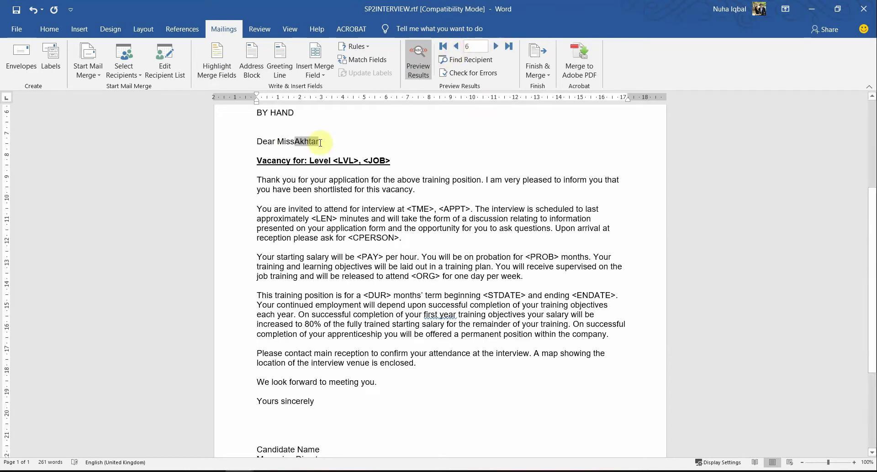
Add a space between the Title and Last_Name fields and turn off the preview.
left_click(294, 141)
type("v")
key("ctrl+z")
left_click(425, 61)
key("alt+Tab")
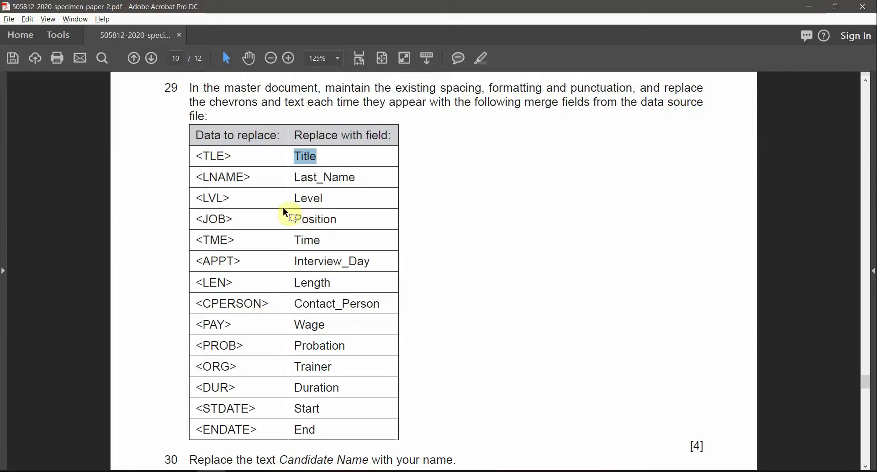
key("alt+Tab")
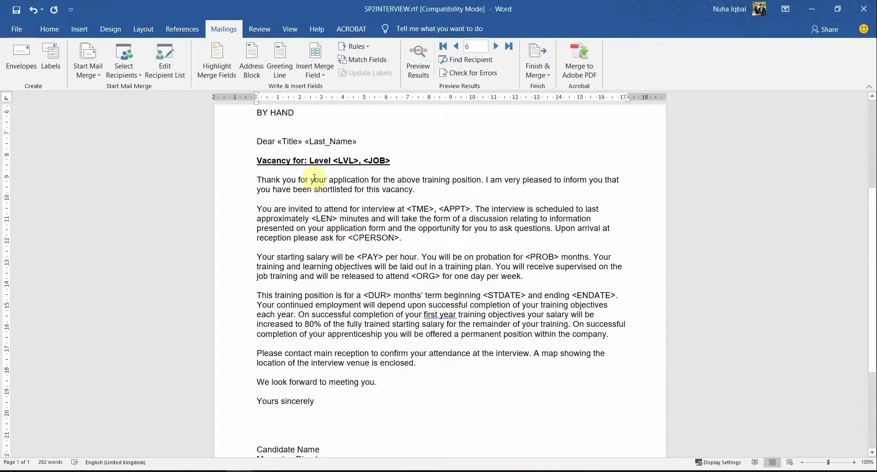
Replace <LVL> and <JOB> with the Level and Position merge fields.
left_click_drag(333, 160, 396, 161)
left_click(329, 79)
left_click(322, 170)
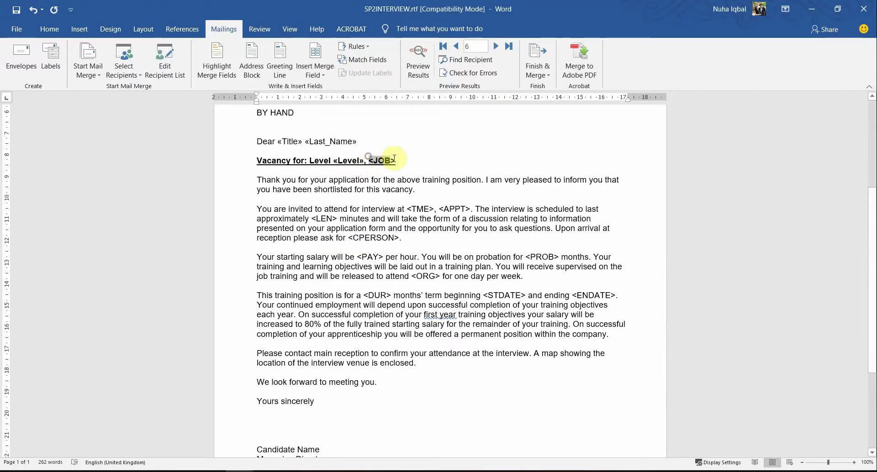
left_click(322, 79)
left_click(326, 260)
key("alt+Tab")
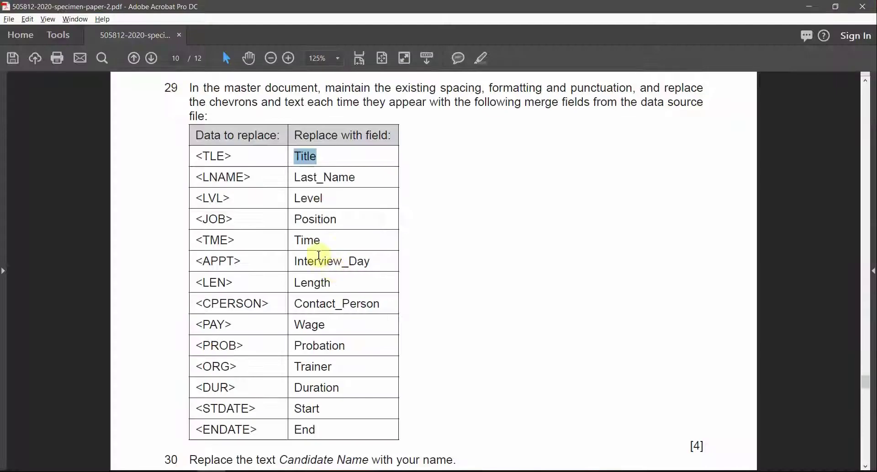
key("alt+Tab")
left_click(322, 78)
left_click(337, 180)
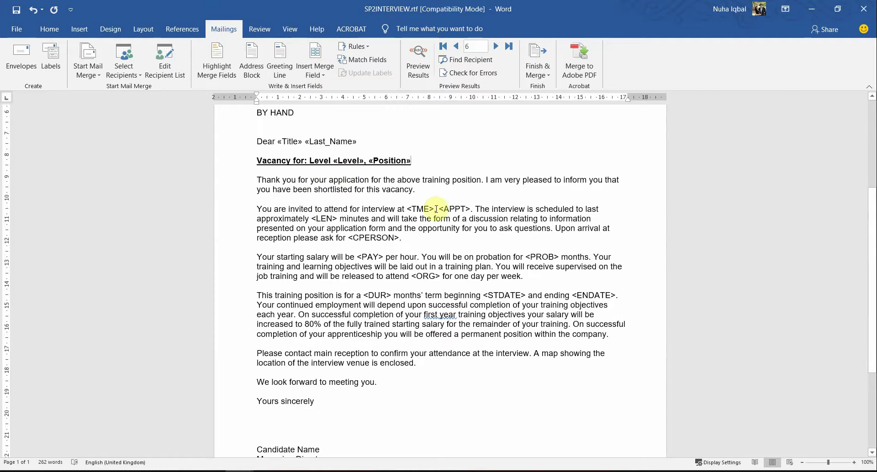
Replace <TME> and <APPT> with the Time and Interview_Day merge fields.
left_click_drag(407, 209, 434, 209)
key("alt+Tab")
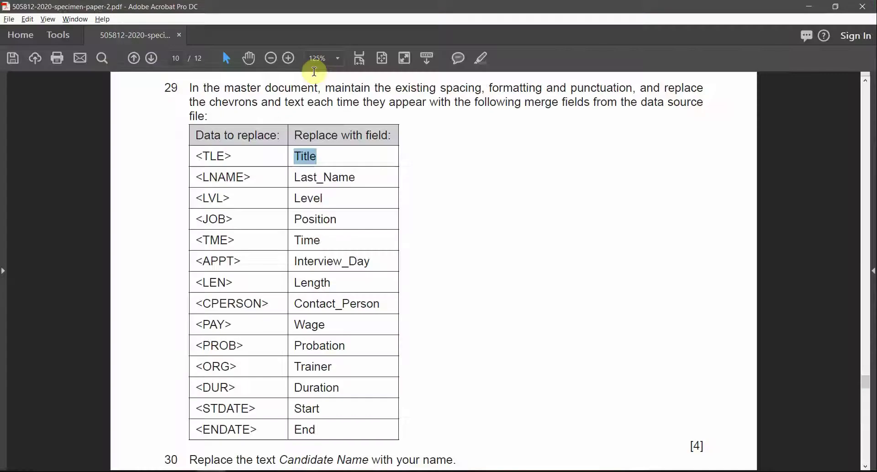
key("alt+Tab")
left_click(321, 78)
left_click(327, 192)
left_click_drag(438, 209, 472, 211)
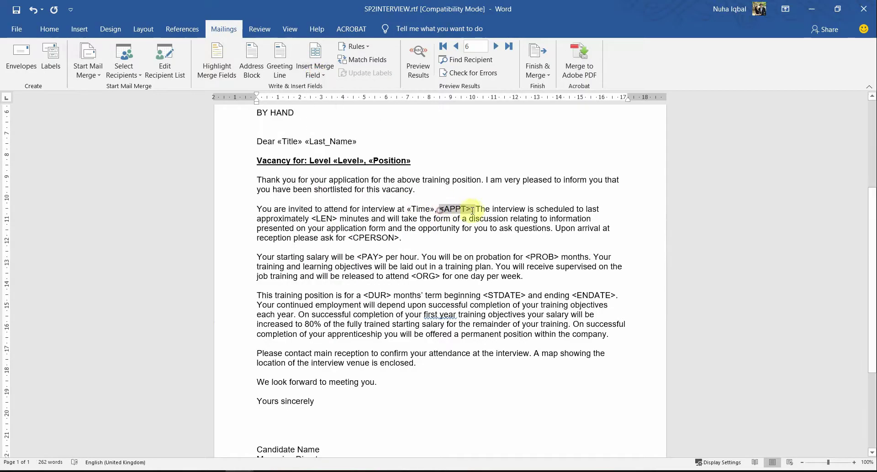
left_click(321, 79)
key("Escape")
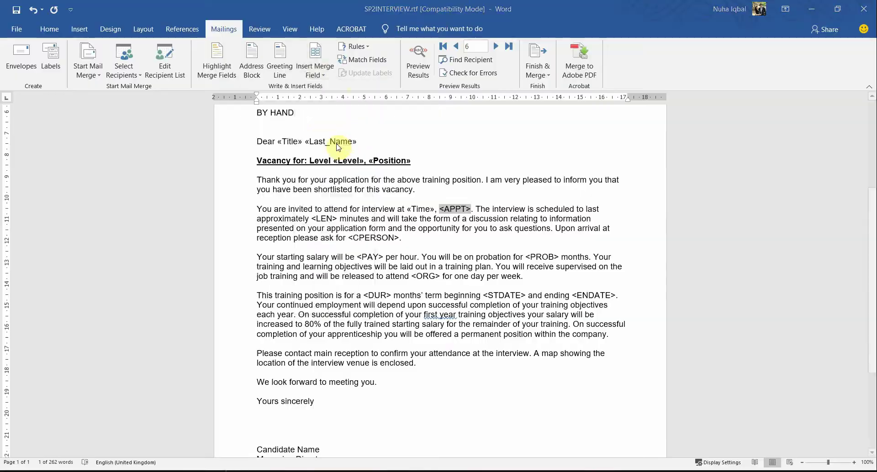
key("alt+Tab")
key("alt+Tab")
left_click(322, 78)
left_click(329, 196)
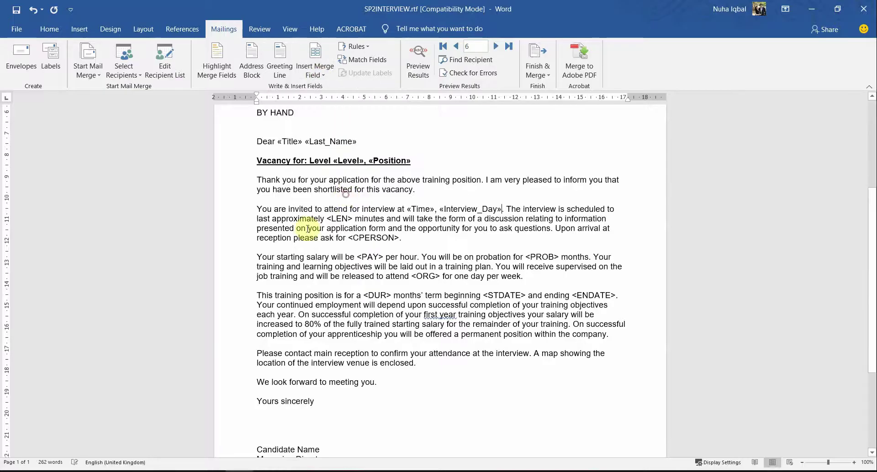
Replace the <LEN> placeholder with the Length merge field.
left_click_drag(326, 219, 350, 218)
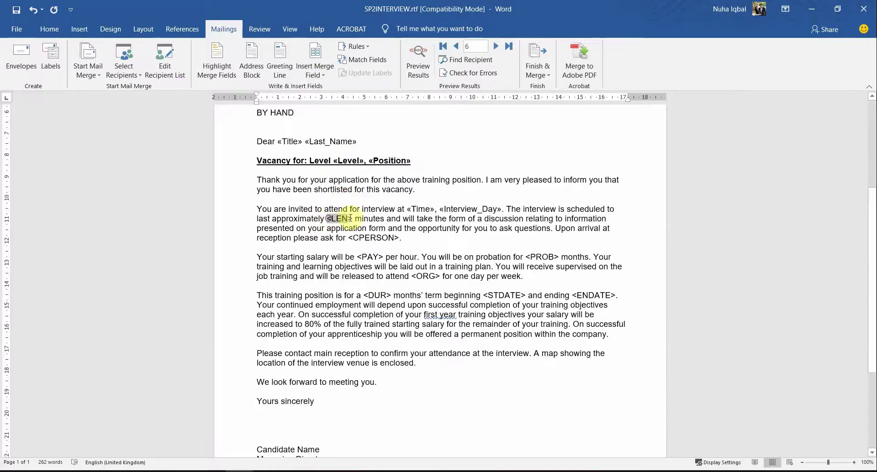
key("alt+Tab")
key("alt+Tab")
left_click(315, 74)
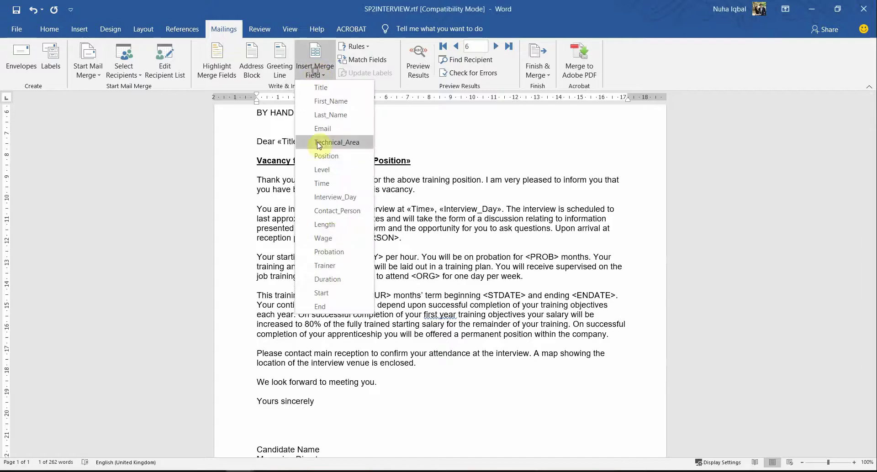
left_click(328, 226)
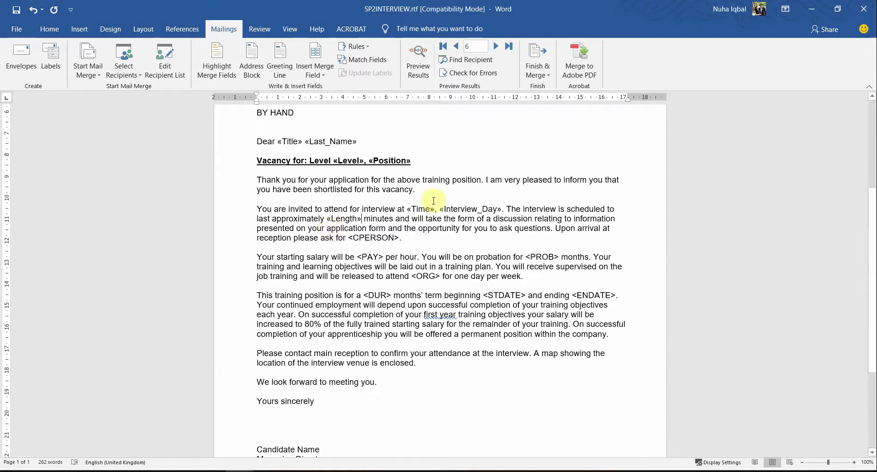
Replace <CPERSON> and <PROB> with the Contact_Person and Probation merge fields.
left_click_drag(348, 239, 398, 241)
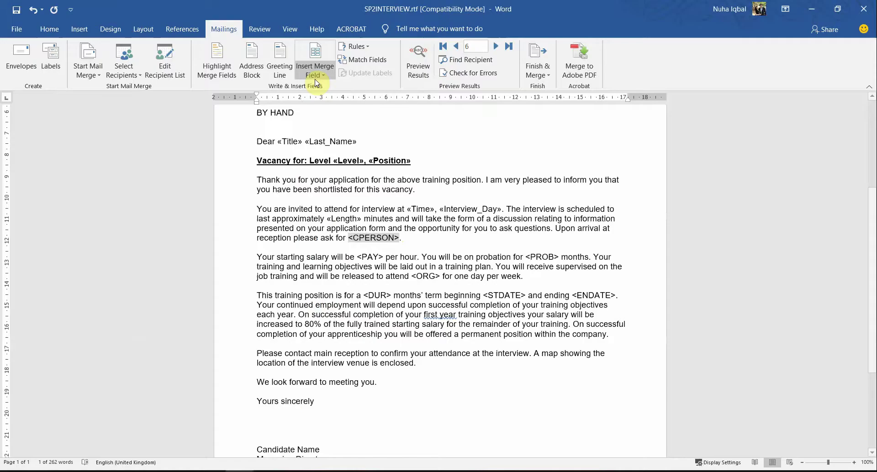
left_click(315, 76)
left_click(326, 213)
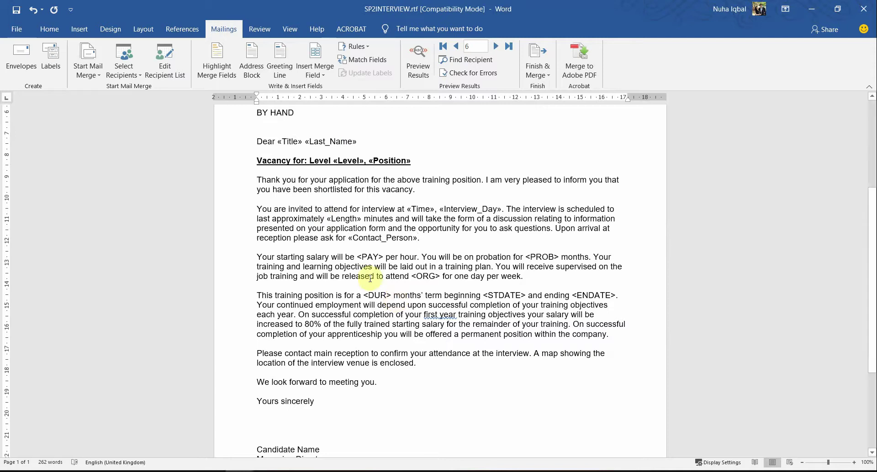
left_click_drag(525, 258, 550, 259)
key("alt+Tab")
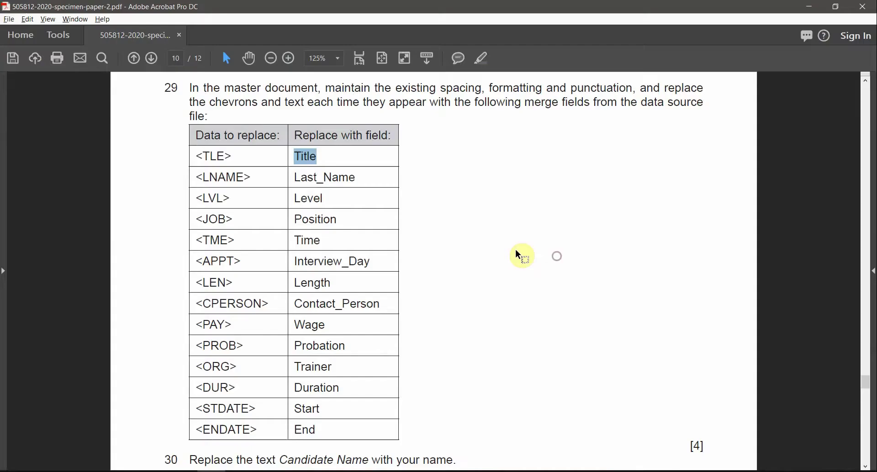
key("alt+Tab")
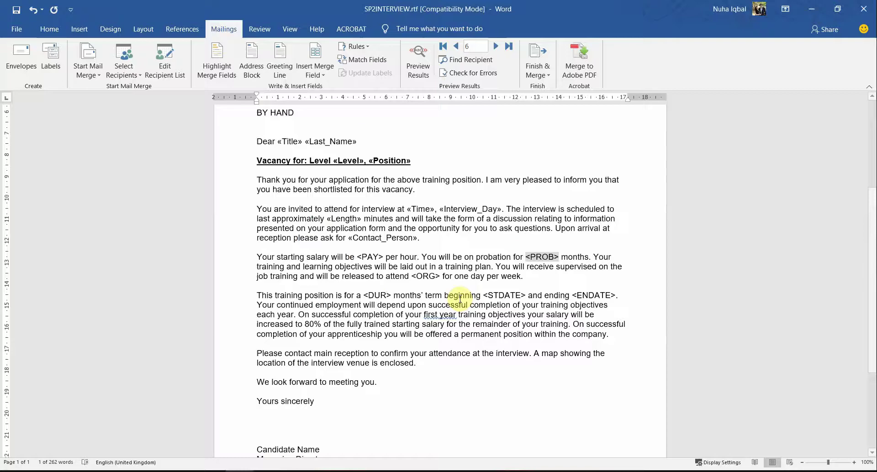
left_click(316, 72)
left_click(347, 252)
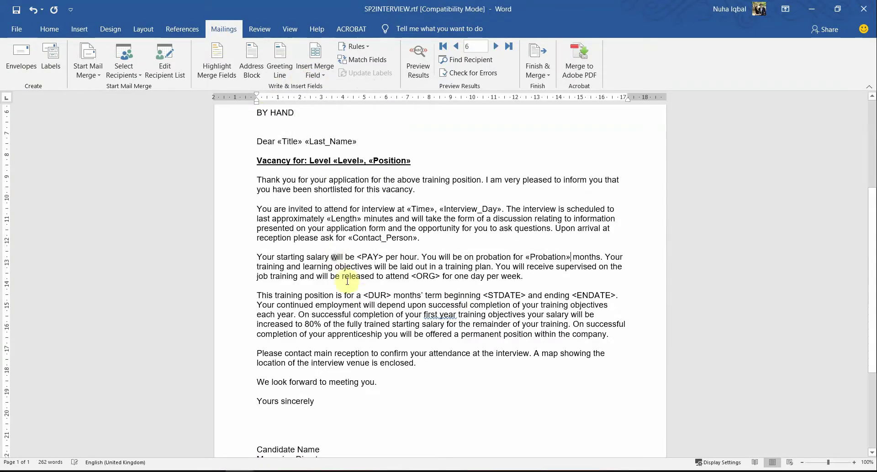
Replace <DUR> and <STDATE> with the Duration and Start merge fields.
left_click_drag(364, 296, 391, 296)
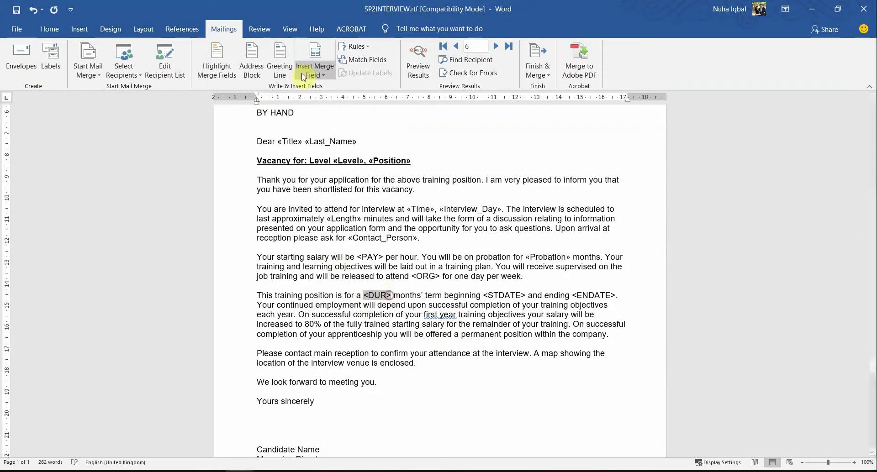
left_click(315, 72)
left_click(337, 278)
left_click_drag(496, 296, 537, 297)
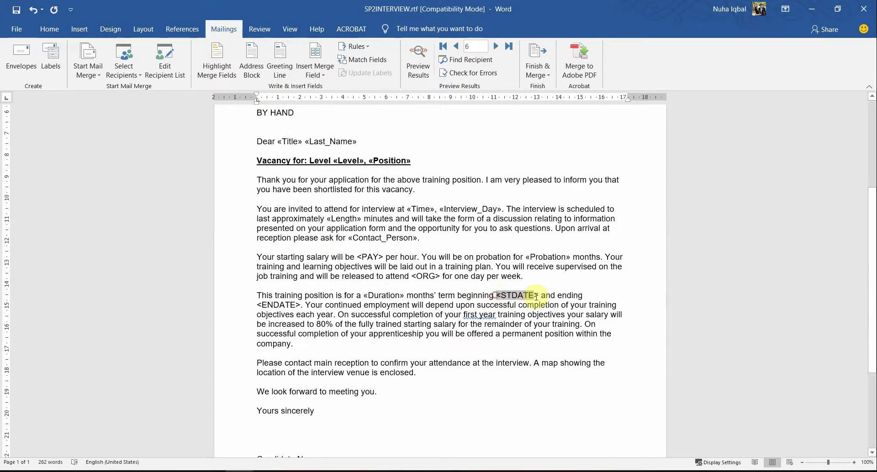
left_click(315, 72)
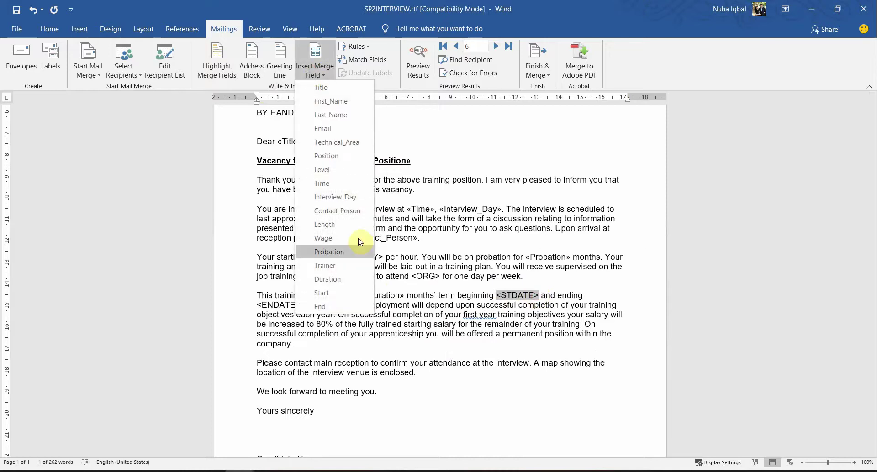
key("alt+Tab")
key("alt+Tab")
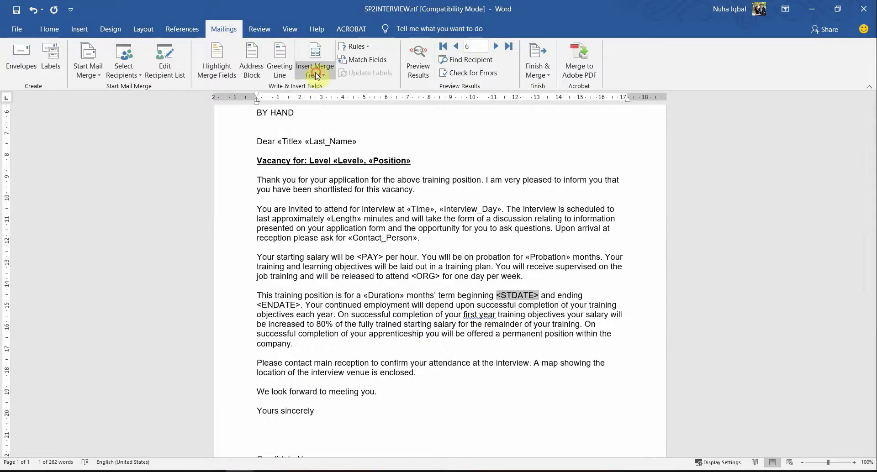
left_click(315, 73)
left_click(320, 292)
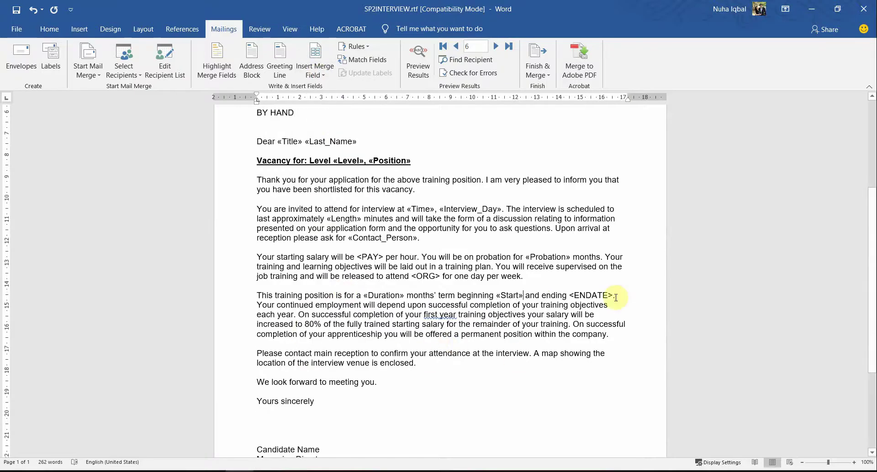
Replace <ENDATE> and <PAY> with the End and Wage merge fields.
left_click_drag(615, 295, 575, 296)
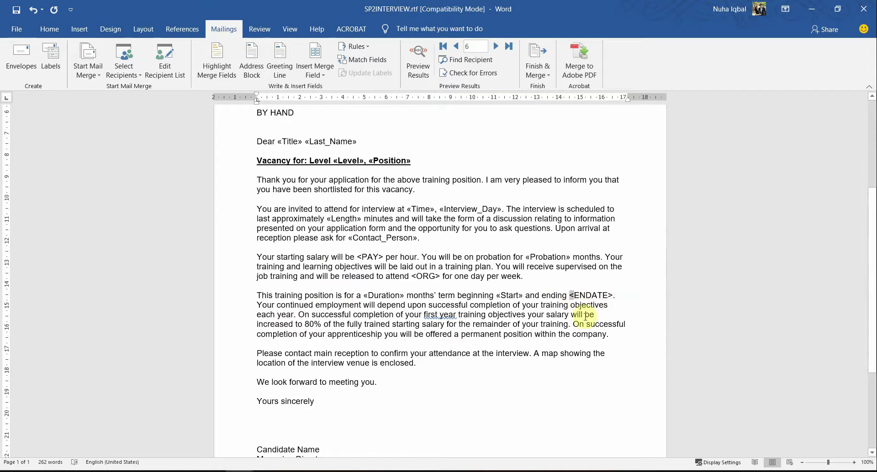
left_click(315, 71)
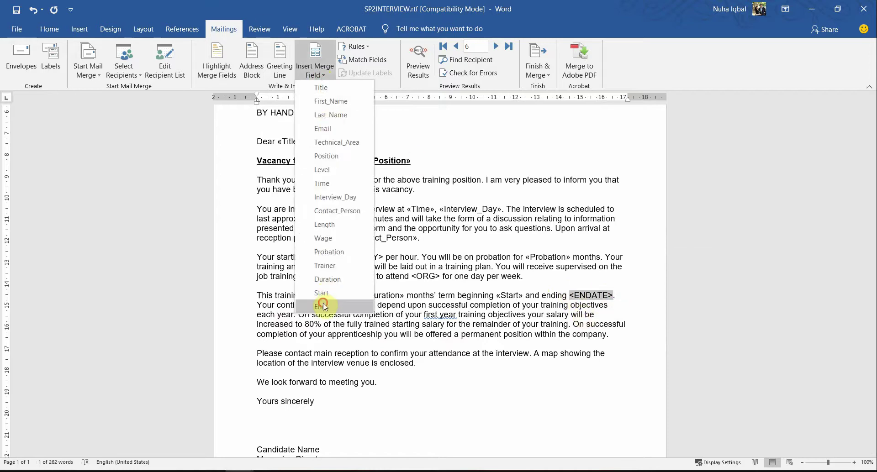
left_click(319, 293)
scroll(362, 343, "down", 4)
key("alt+Tab")
key("alt+Tab")
scroll(367, 344, "up", 2)
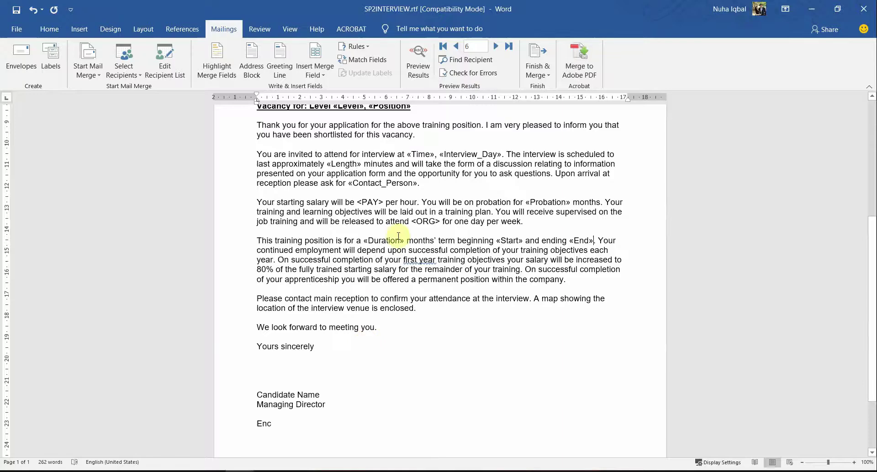
left_click_drag(357, 202, 383, 201)
left_click(315, 71)
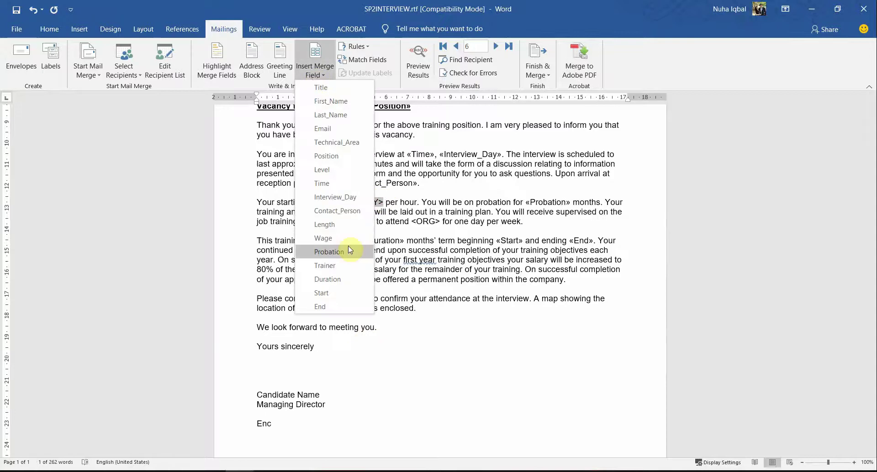
left_click(349, 249)
key("alt+Tab")
key("alt+Tab")
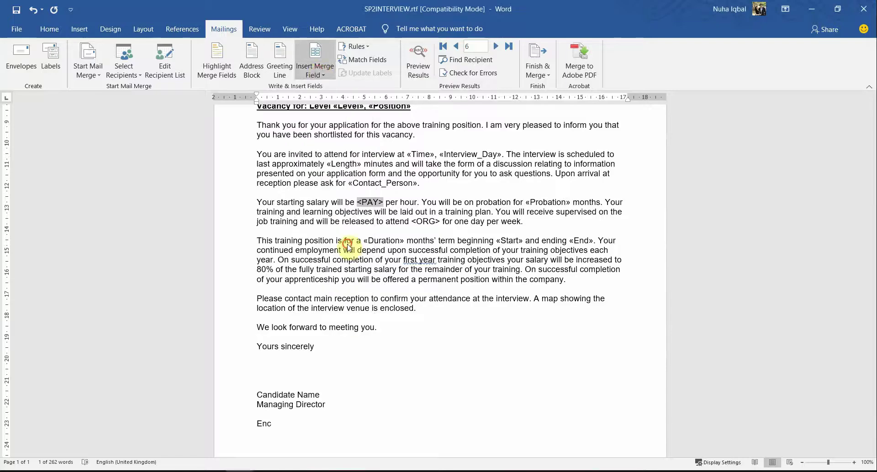
Replace the <ORG> placeholder with the Trainer merge field.
left_click_drag(437, 219, 440, 222)
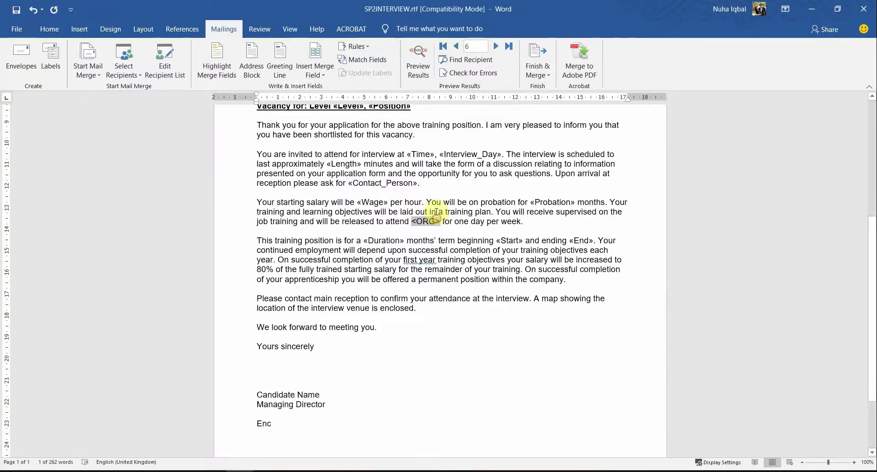
key("alt+Tab")
key("alt+Tab")
left_click(315, 71)
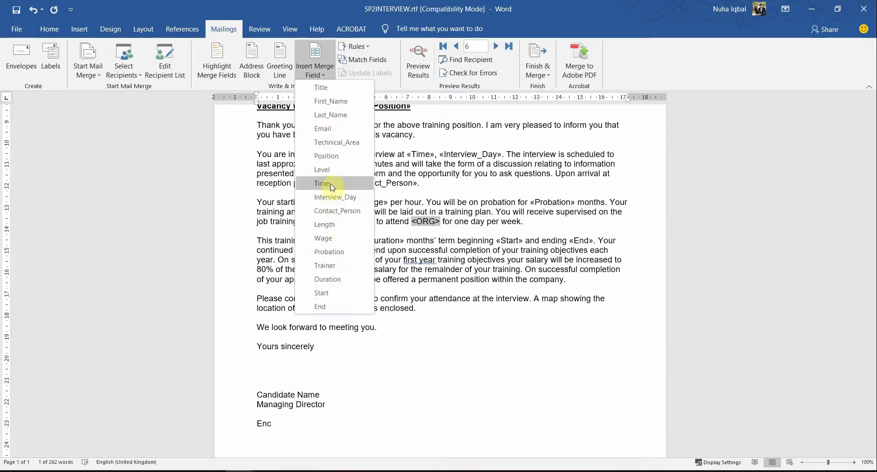
left_click(341, 266)
scroll(445, 410, "up", 4)
key("ctrl+a")
left_click(430, 388)
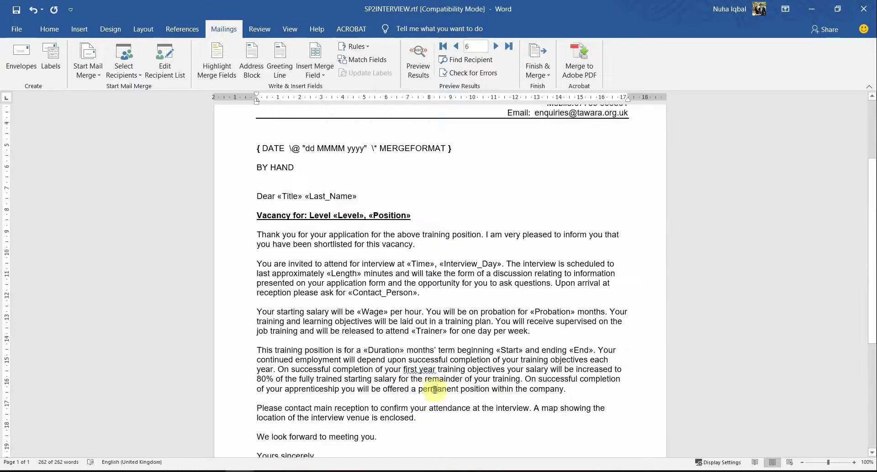
scroll(429, 388, "down", 5)
Following question 30, replace Candidate Name in the signature with the candidate's own name.
key("alt+Tab")
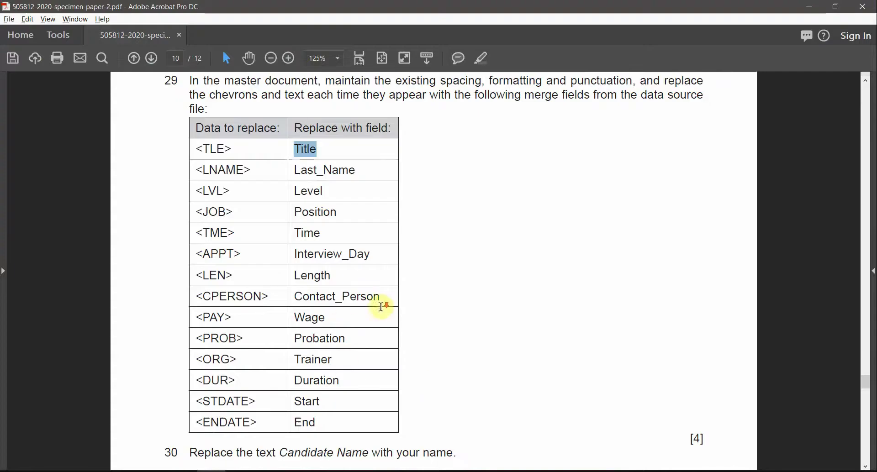
scroll(382, 310, "down", 2)
scroll(209, 98, "up", 2)
scroll(259, 385, "down", 2)
scroll(258, 385, "down", 3)
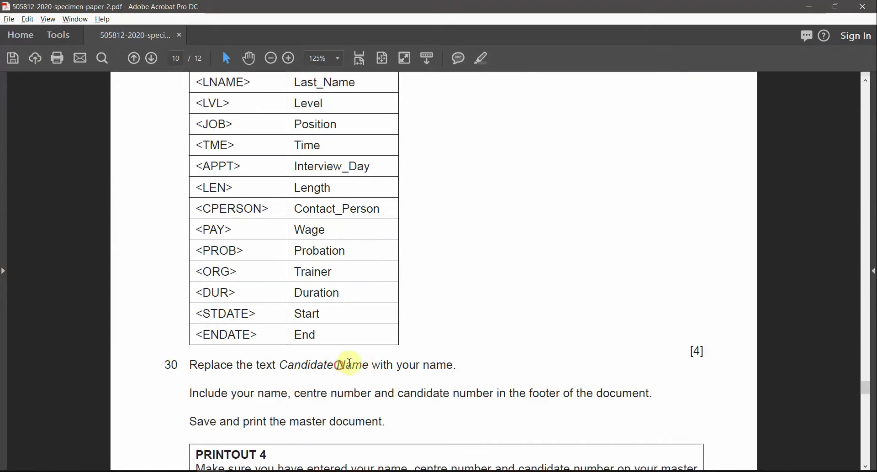
double_click(350, 364)
key("alt+Tab")
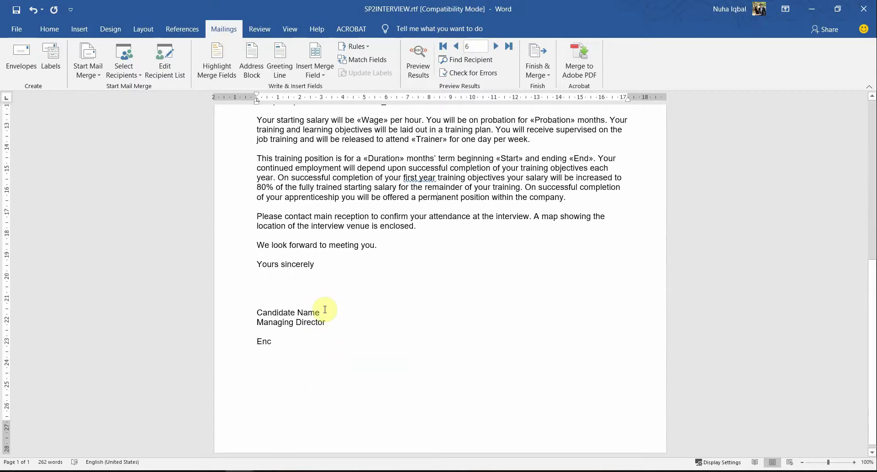
triple_click(324, 310)
type("Nuha")
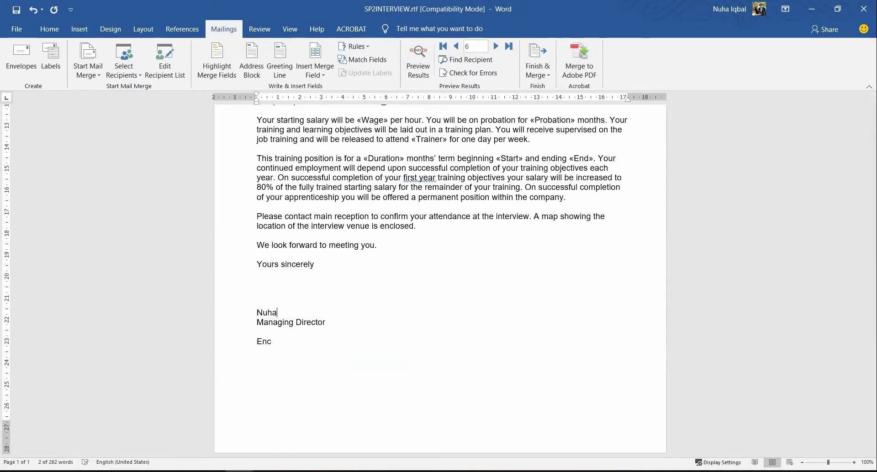
Check the footer requirement in the task paper and open the letter's footer for editing.
key("alt+Tab")
scroll(263, 395, "down", 1)
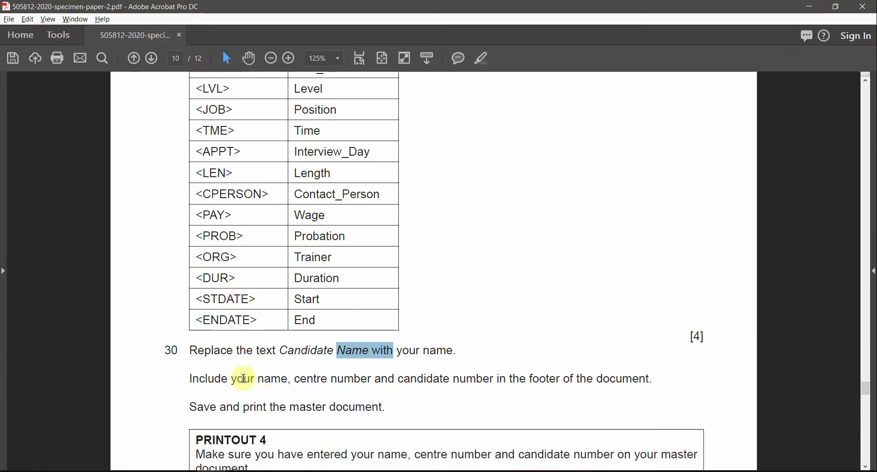
left_click_drag(232, 379, 451, 381)
left_click_drag(530, 380, 554, 393)
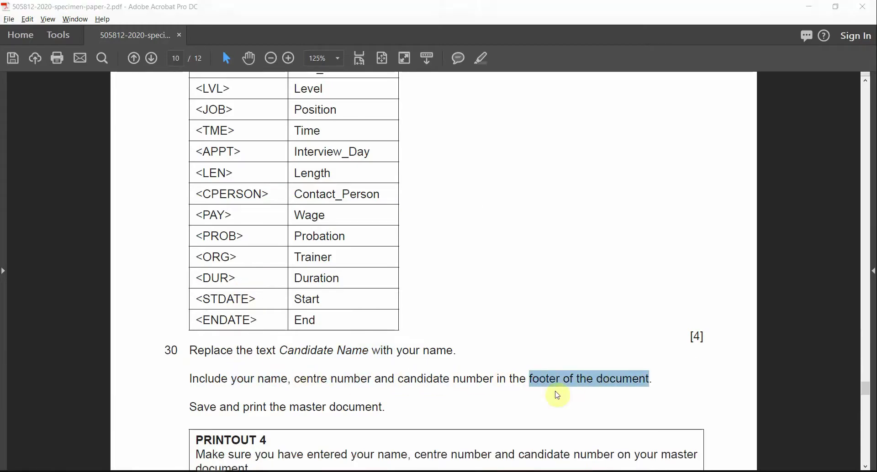
key("alt+Tab")
double_click(423, 440)
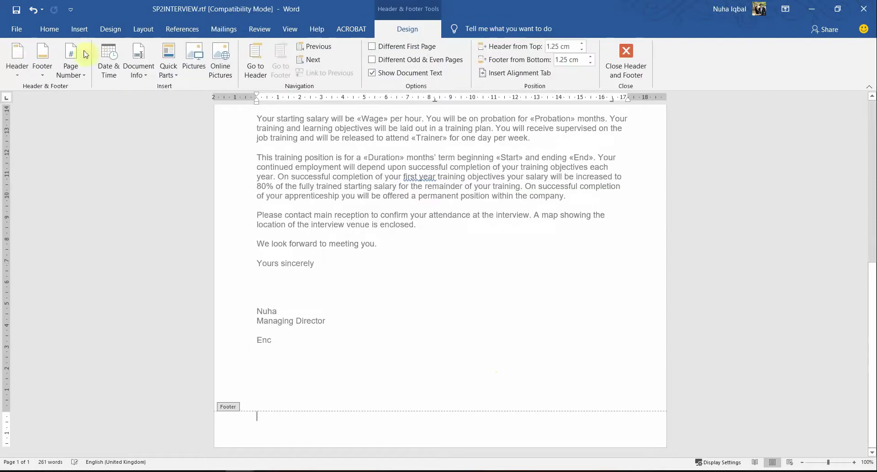
Add a Blank (Three Columns) footer containing the candidate's name, centre number and candidate number.
key("alt+Tab")
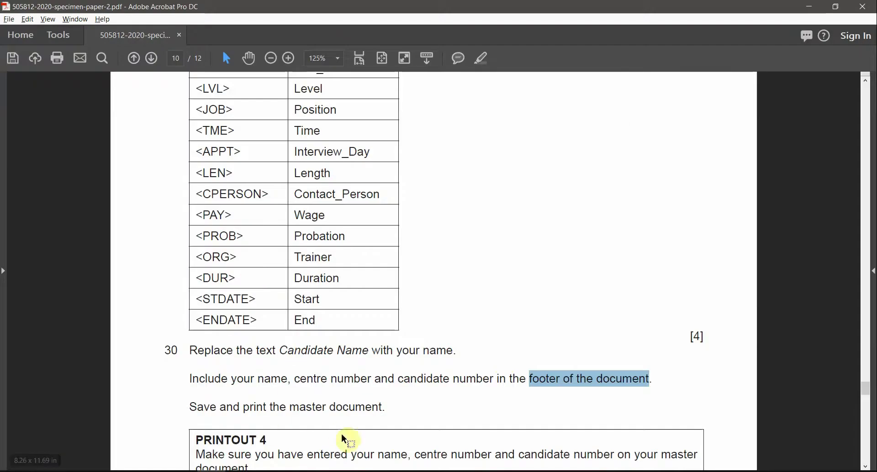
key("alt+Tab")
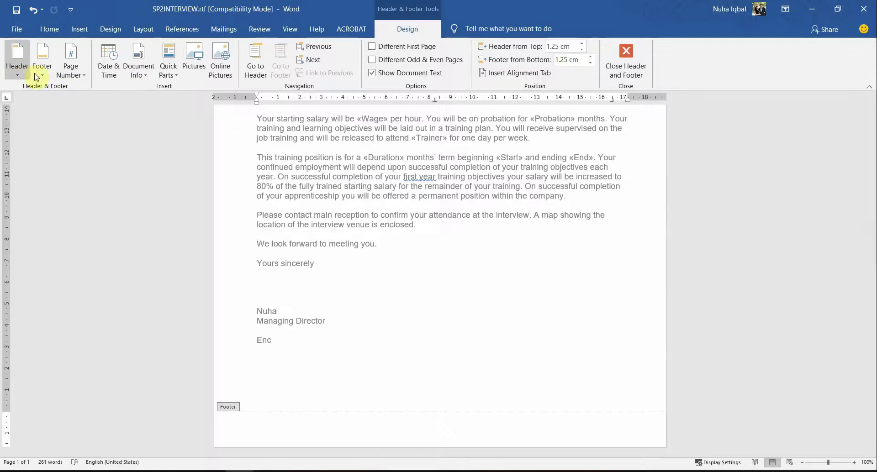
left_click(42, 64)
left_click(55, 183)
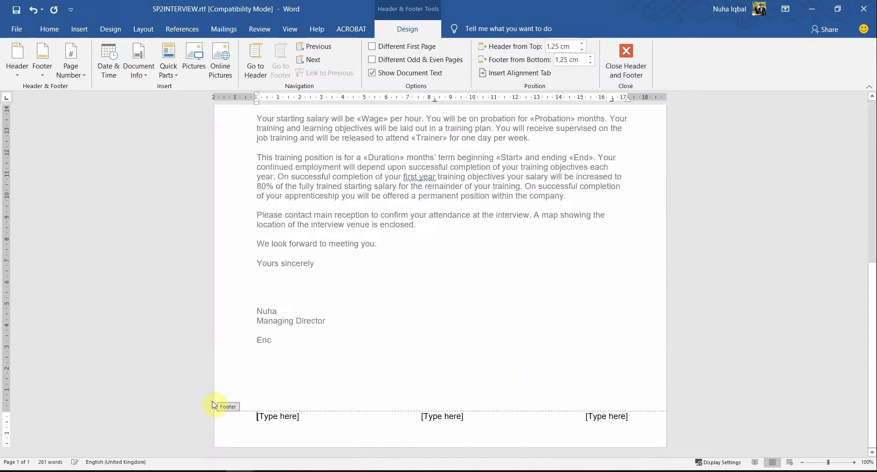
left_click(271, 416)
type("Nuha")
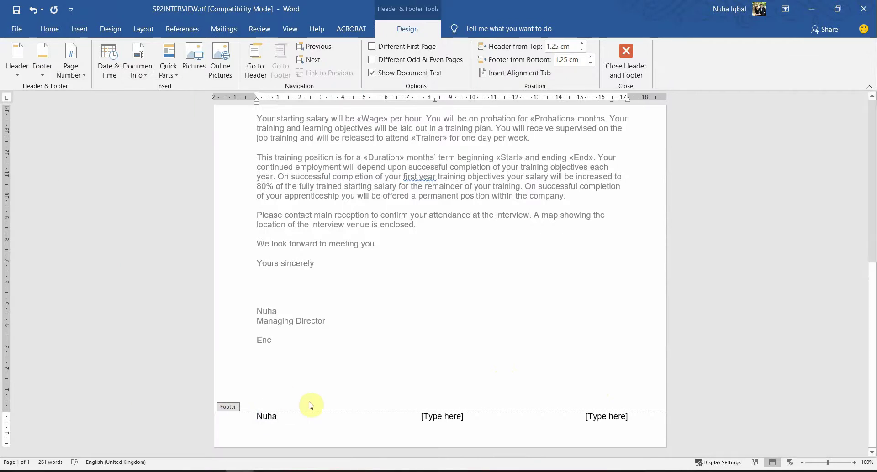
left_click(435, 417)
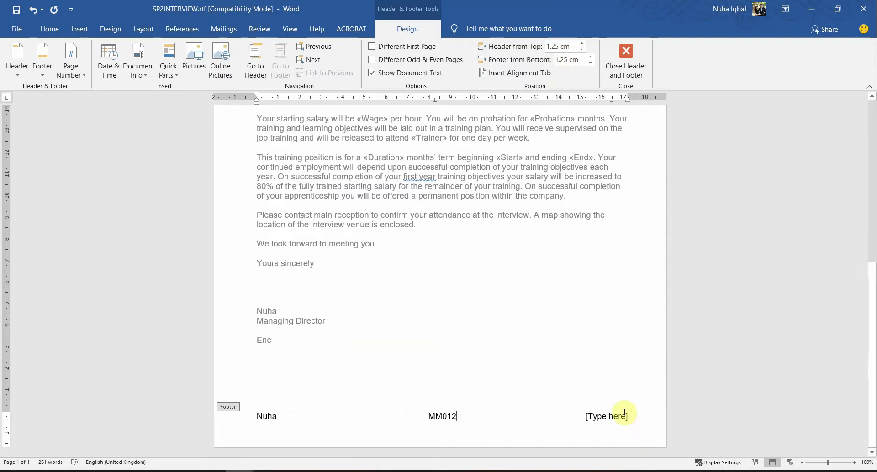
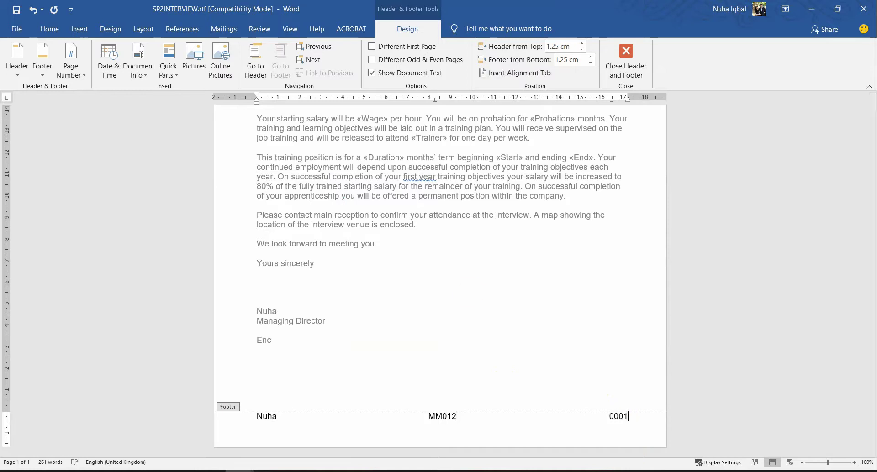
Read the save-and-print instruction in the task paper, then return to the letter.
key("alt+Tab")
scroll(282, 370, "down", 1)
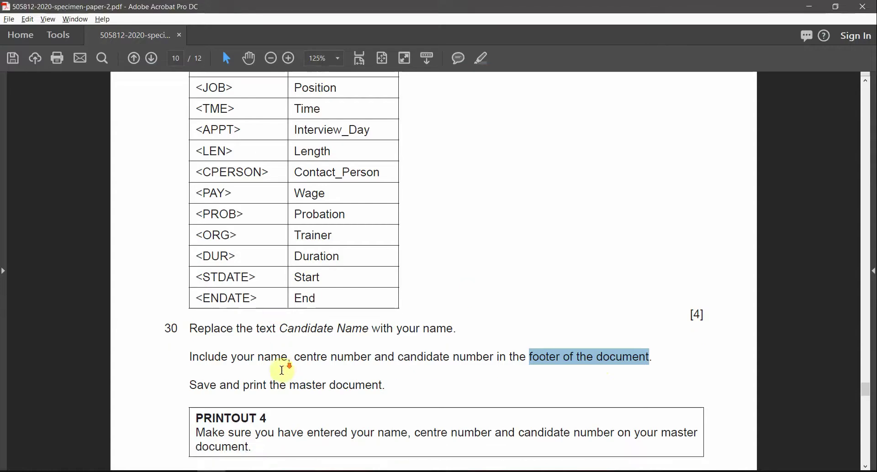
left_click_drag(220, 385, 326, 386)
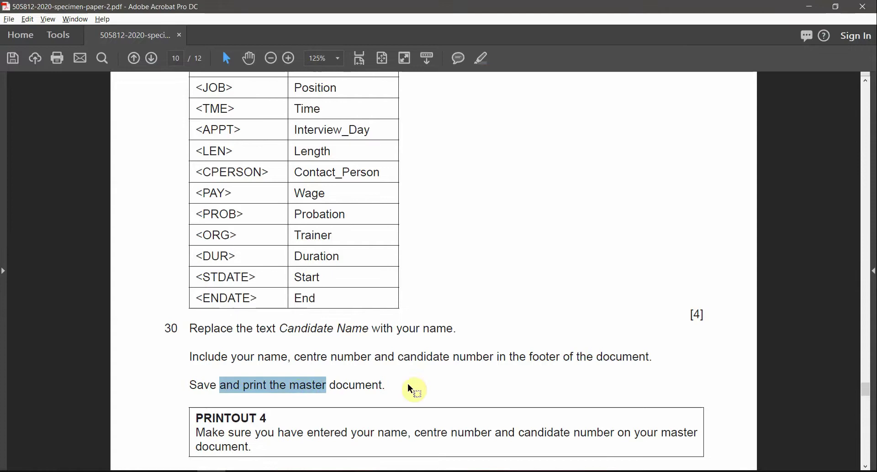
key("alt+Tab")
scroll(407, 384, "up", 5)
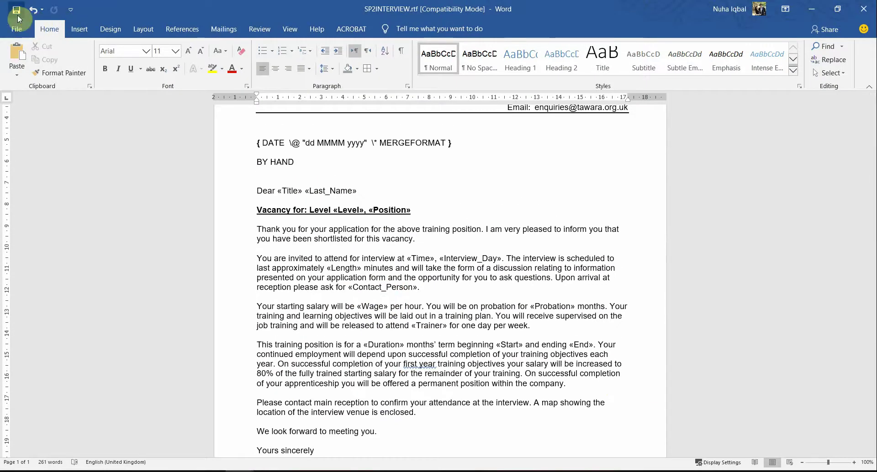
Update the DATE field so the letter shows 28 September 2020.
scroll(345, 227, "up", 3)
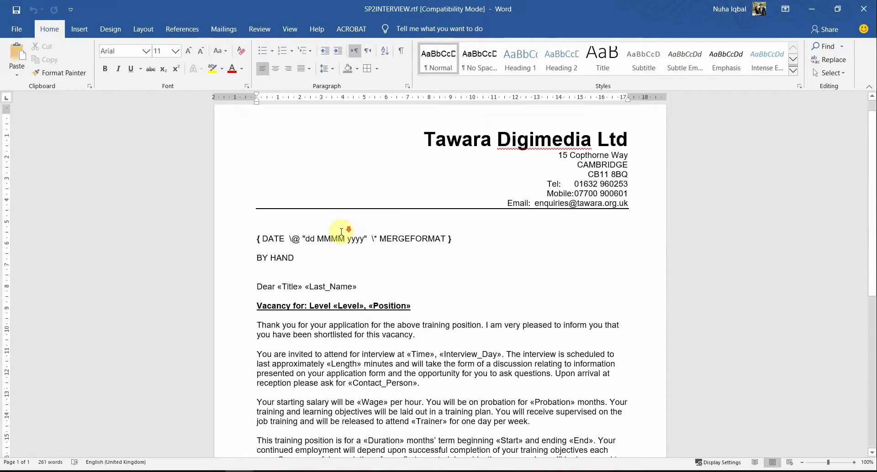
scroll(332, 199, "down", 1)
right_click(332, 198)
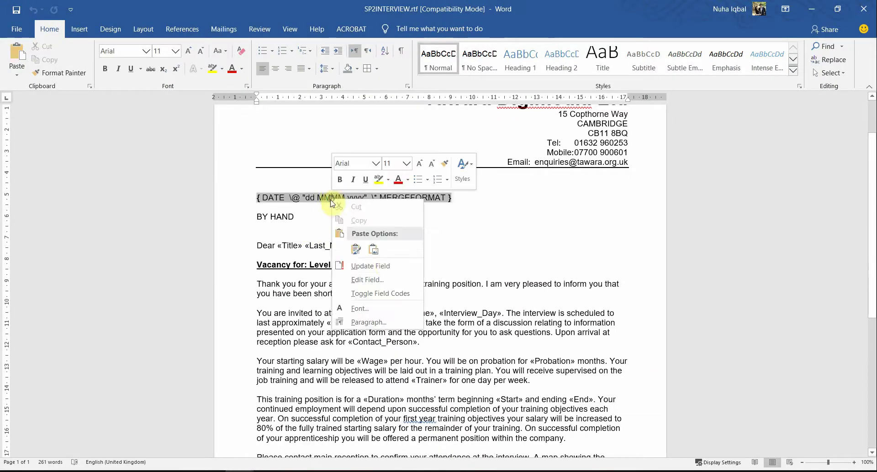
left_click(369, 266)
scroll(514, 323, "up", 2)
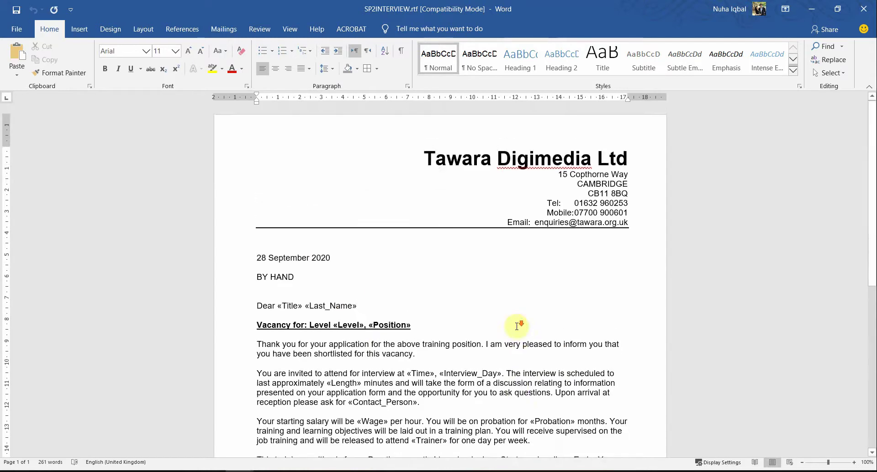
scroll(517, 326, "down", 2)
scroll(517, 326, "down", 3)
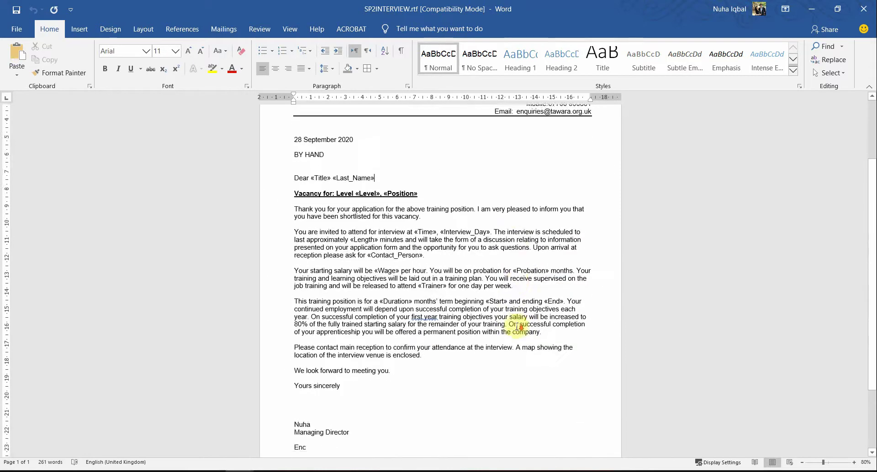
scroll(519, 320, "up", 3)
key("alt+Tab")
scroll(206, 358, "down", 1)
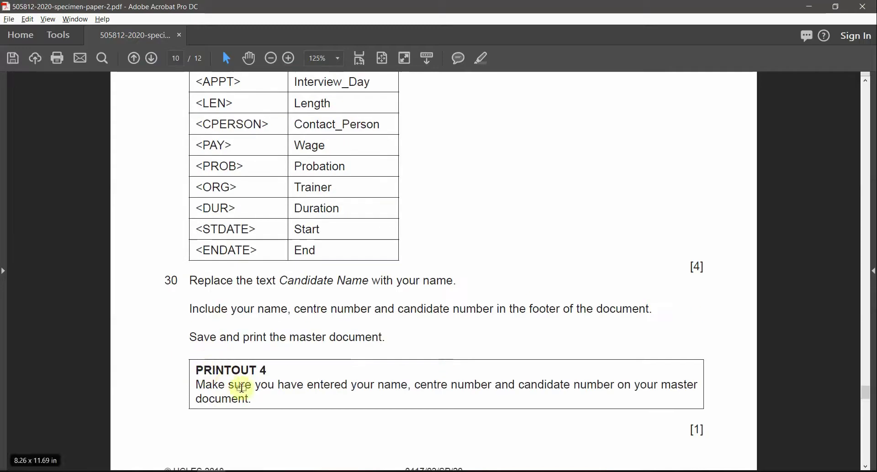
Preview the interview letter in File > Print, then return to editing.
key("alt+Tab")
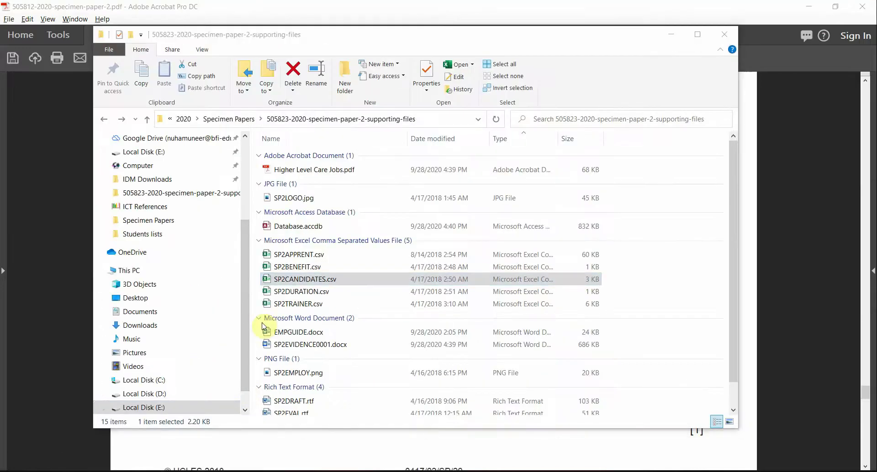
key("alt+Tab")
left_click(13, 27)
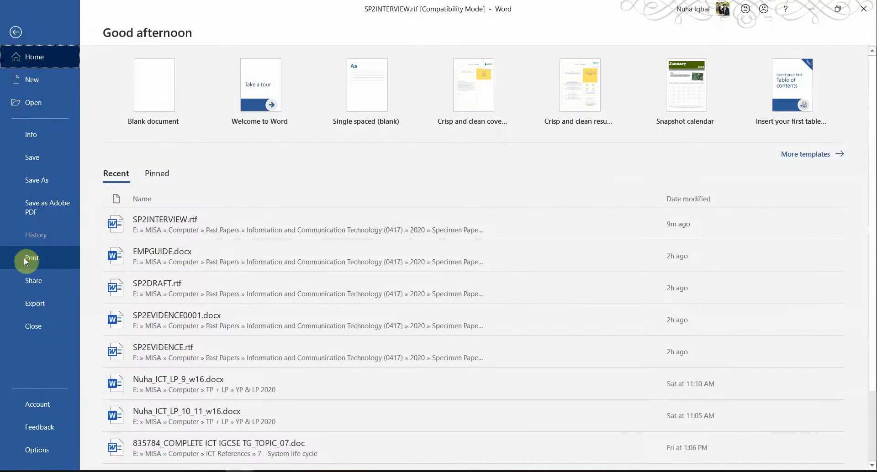
left_click(28, 258)
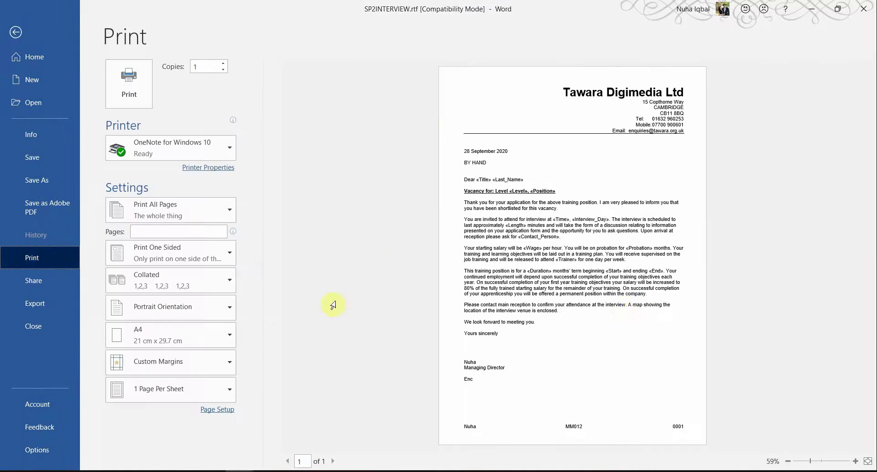
left_click(17, 32)
Scroll the task paper to question 31 on page 11.
key("alt+Tab")
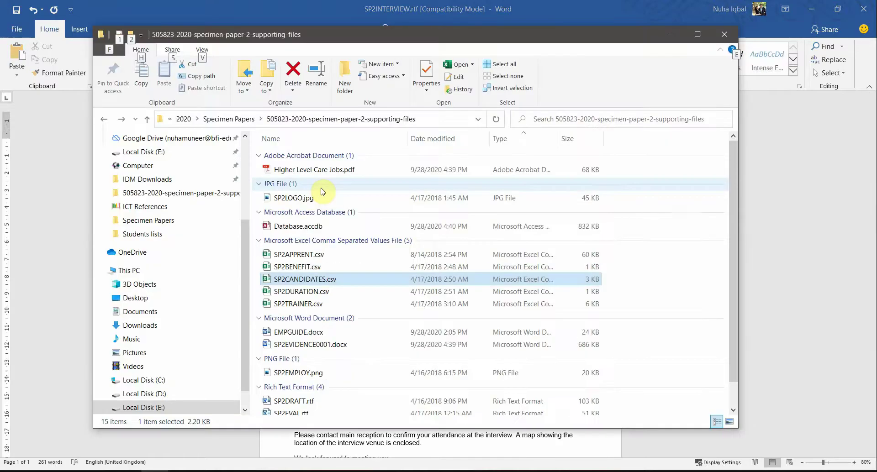
key("alt+Tab")
key("alt+Tab")
scroll(388, 297, "down", 5)
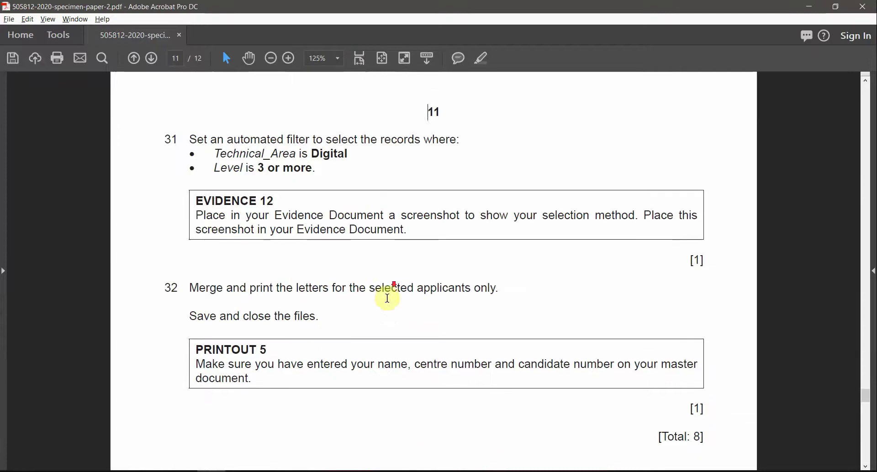
Highlight the words 'automated filter' in question 31 in yellow, then return to Word.
left_click_drag(227, 147, 455, 148)
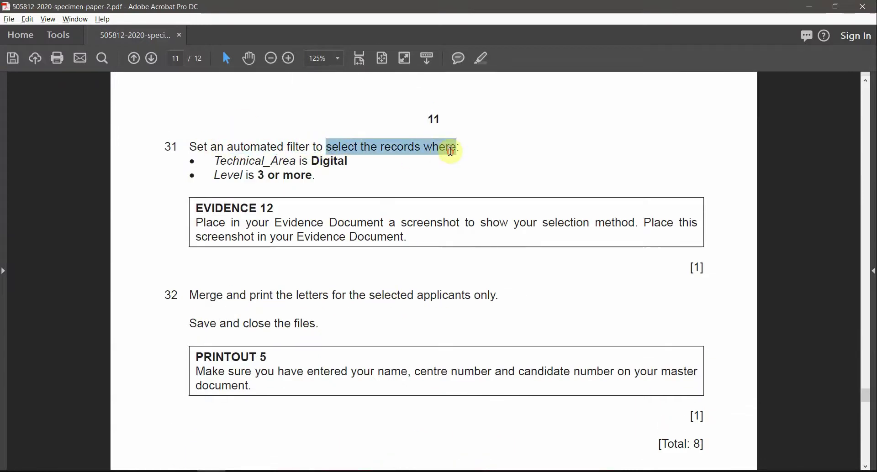
left_click_drag(217, 160, 246, 170)
left_click(315, 168)
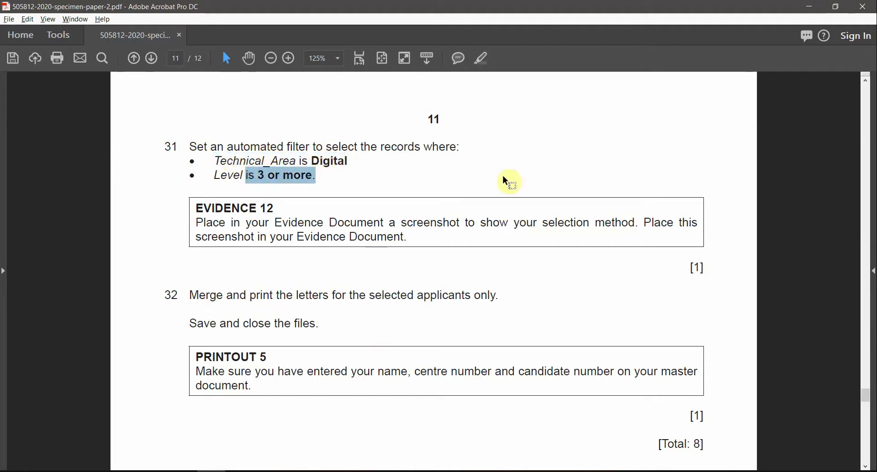
left_click_drag(315, 147, 227, 146)
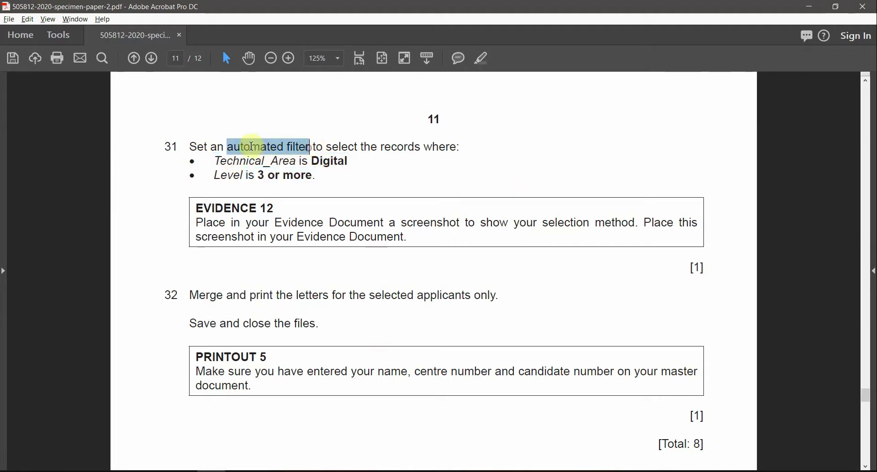
left_click(480, 60)
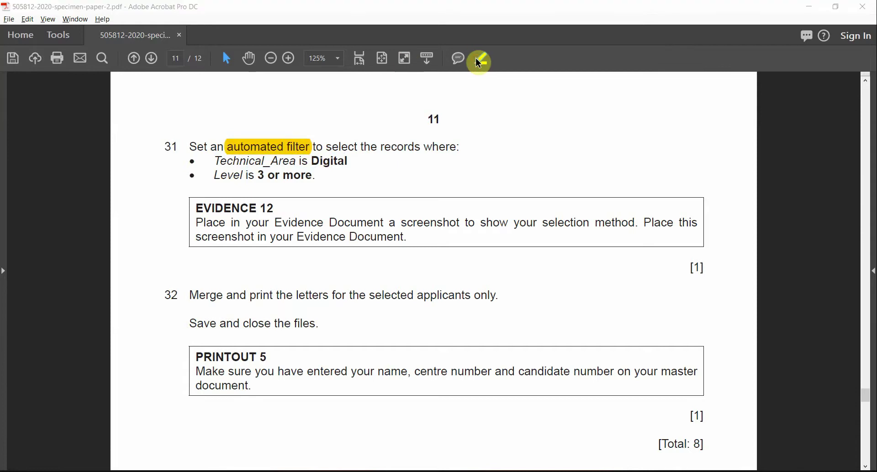
key("alt+Tab")
Open the recipient filter and set the first condition to Technical_Area equals Digital.
left_click(221, 30)
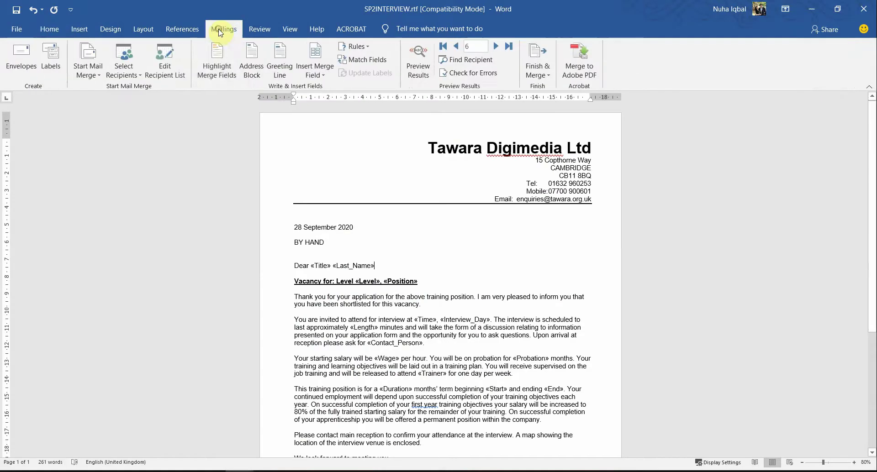
left_click(160, 78)
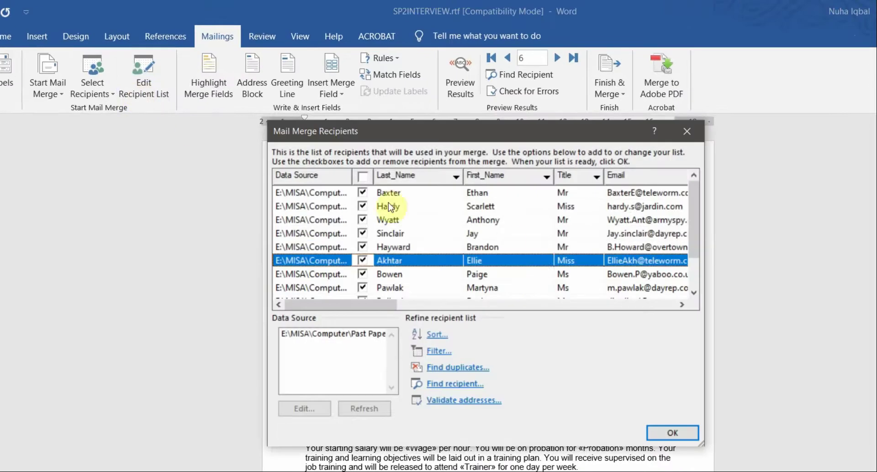
left_click(436, 352)
key("alt+Tab")
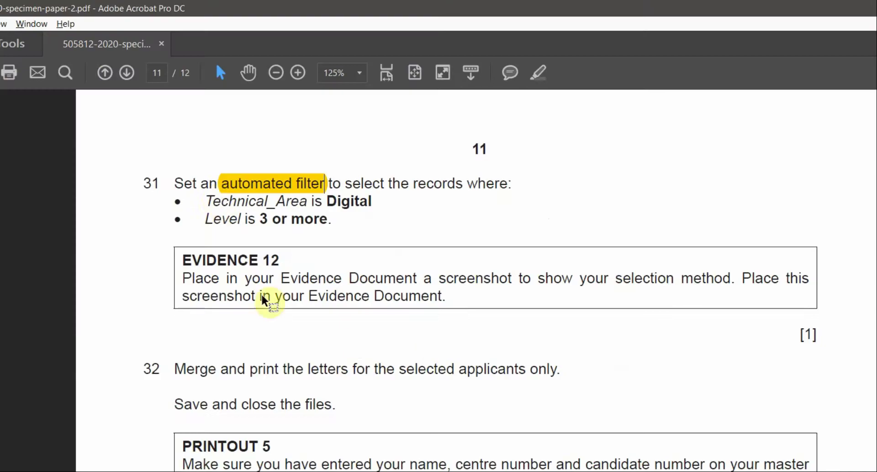
left_click_drag(207, 201, 307, 202)
key("alt+Tab")
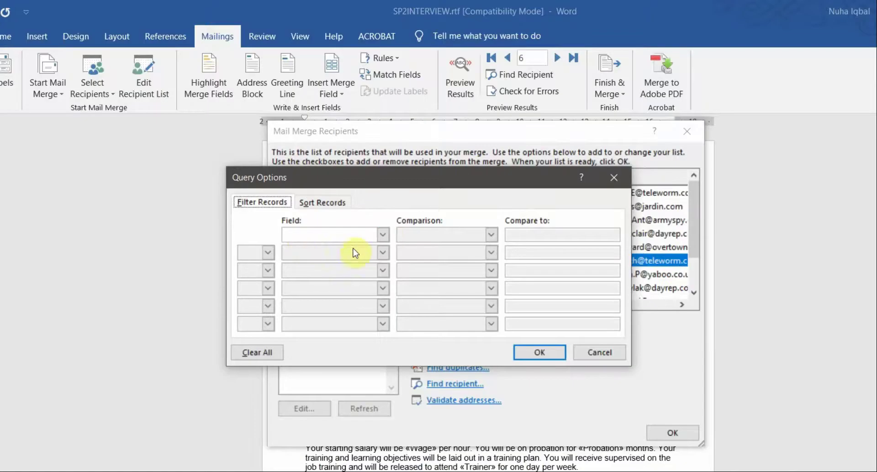
left_click(383, 234)
scroll(347, 265, "down", 2)
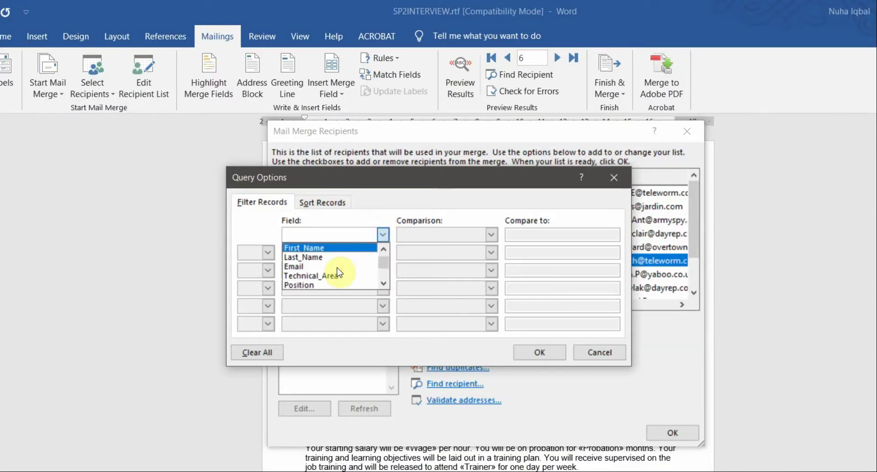
left_click(340, 274)
left_click(561, 234)
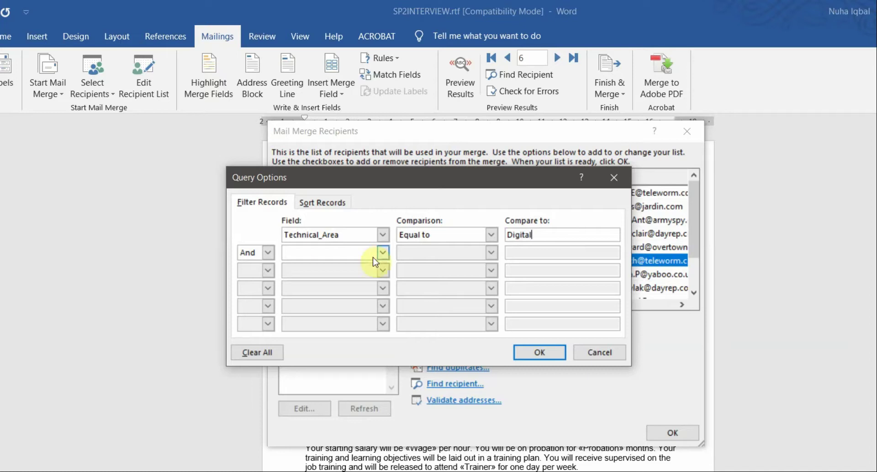
Add a second condition joined with And on the Level field.
key("alt+Tab")
left_click_drag(206, 219, 313, 225)
key("alt+Tab")
left_click(268, 253)
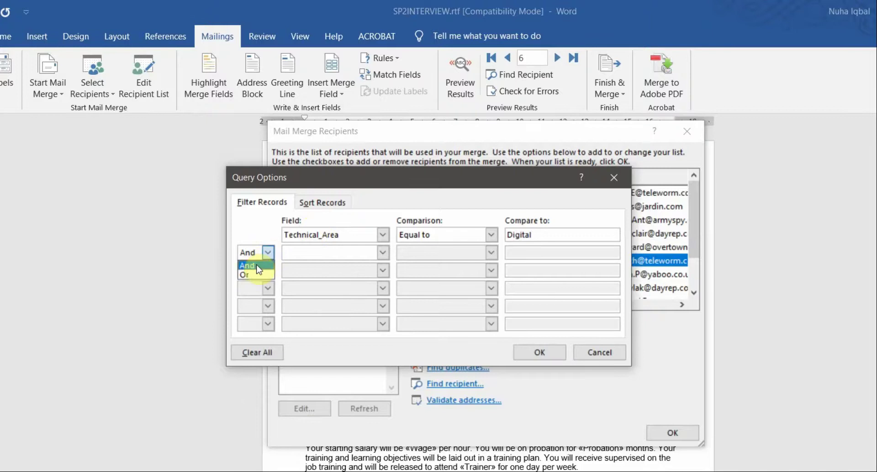
left_click(263, 234)
key("alt+Tab")
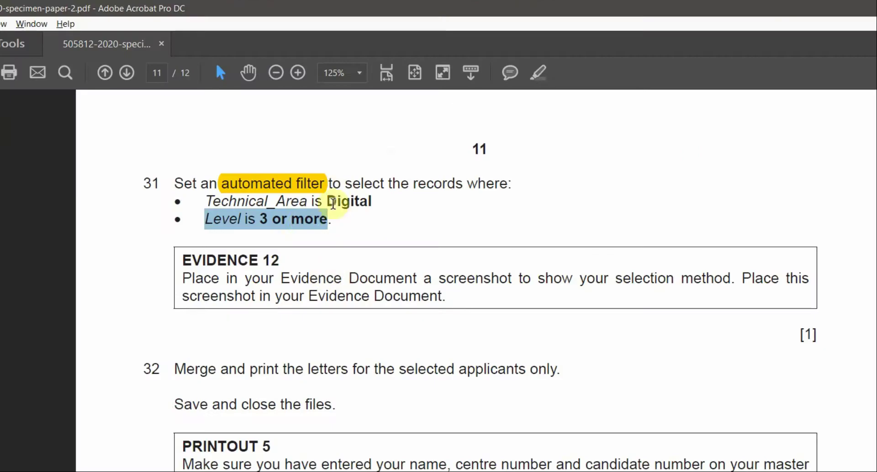
key("alt+Tab")
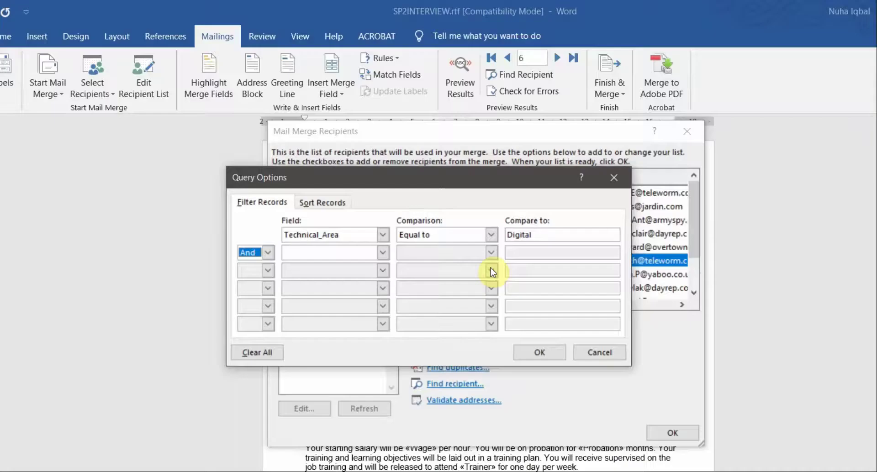
left_click(380, 254)
key("alt+Tab")
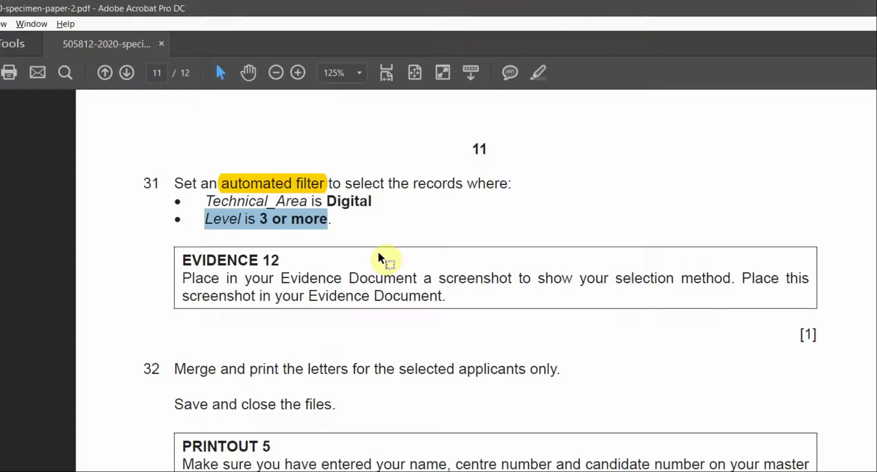
key("alt+Tab")
scroll(366, 286, "down", 2)
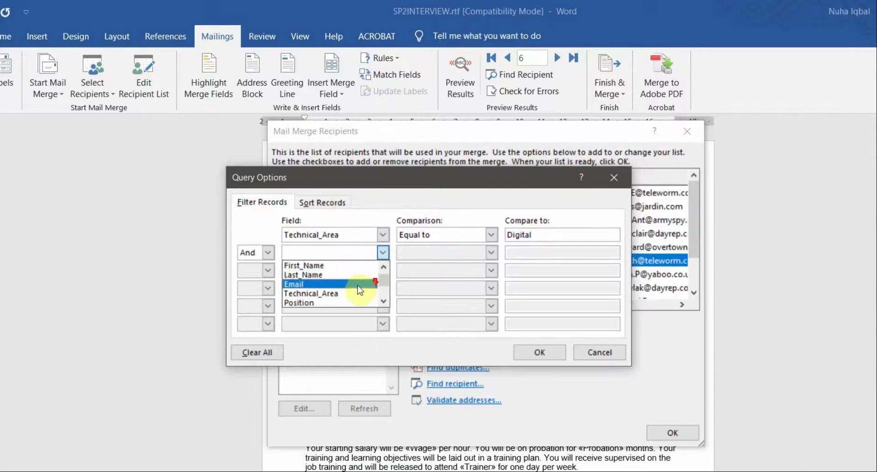
left_click(301, 303)
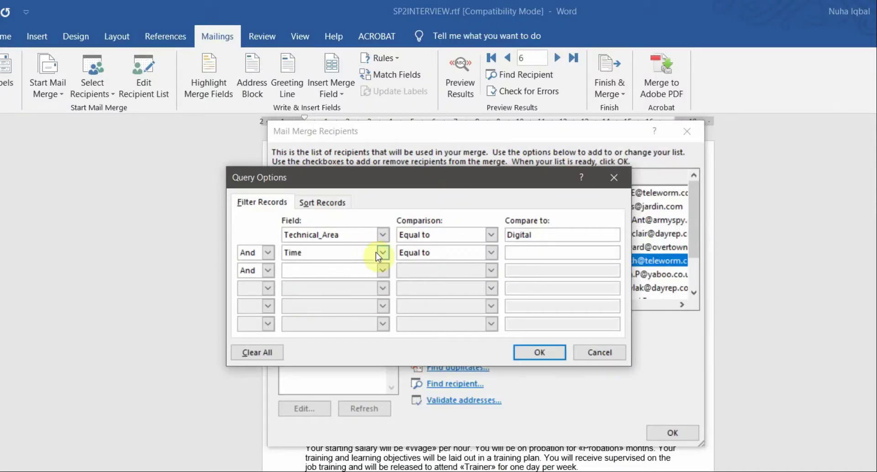
left_click(382, 253)
left_click(313, 293)
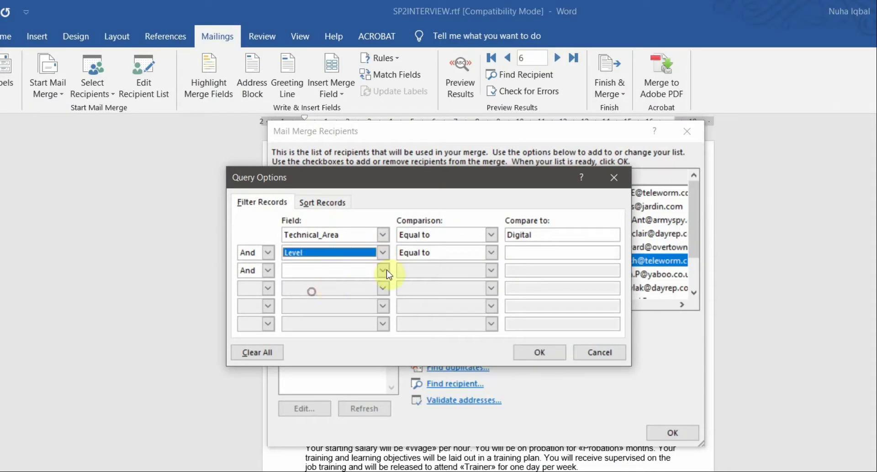
Set the Level comparison to Greater than or equal and apply the filter.
left_click(471, 253)
left_click(469, 251)
key("alt+Tab")
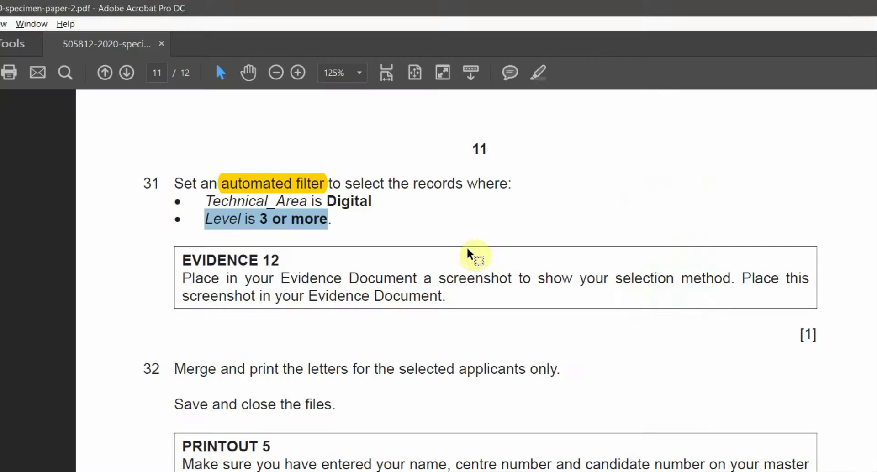
key("alt+Tab")
left_click(479, 251)
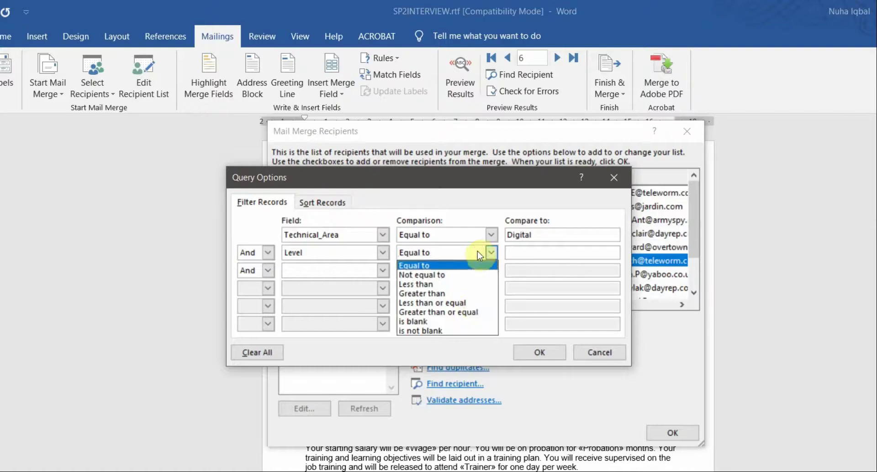
left_click(459, 314)
left_click(539, 255)
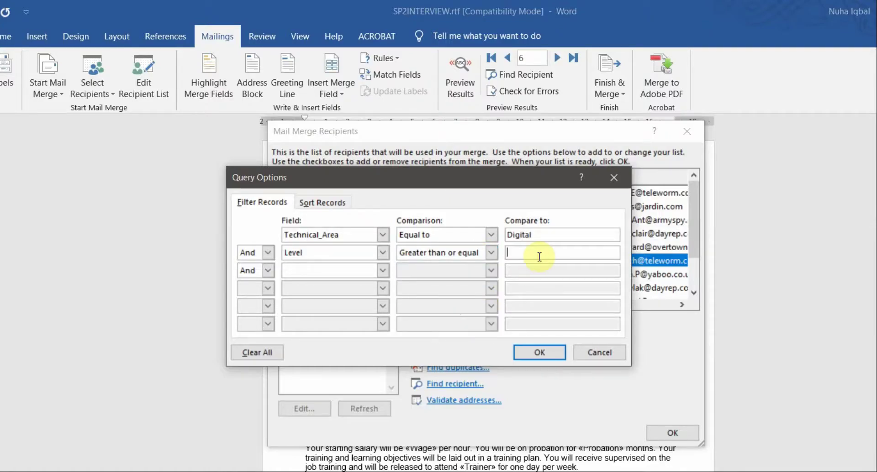
left_click(548, 352)
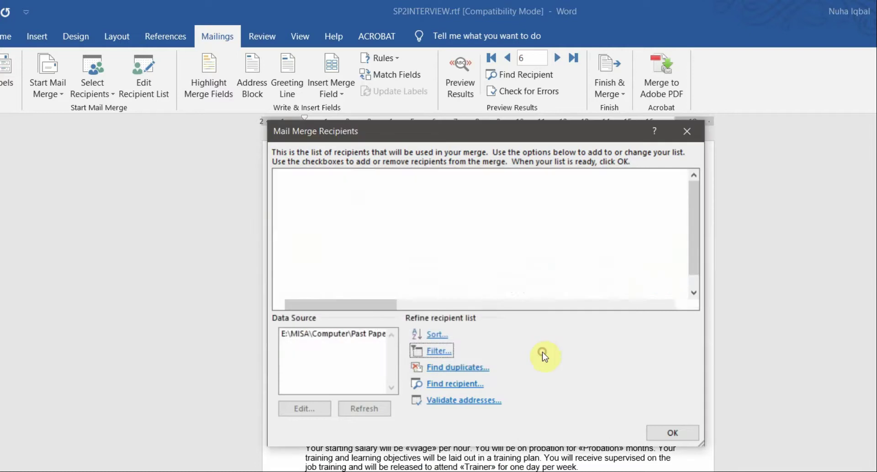
Enlarge and reposition the recipient list window to show more columns.
scroll(553, 299, "up", 1)
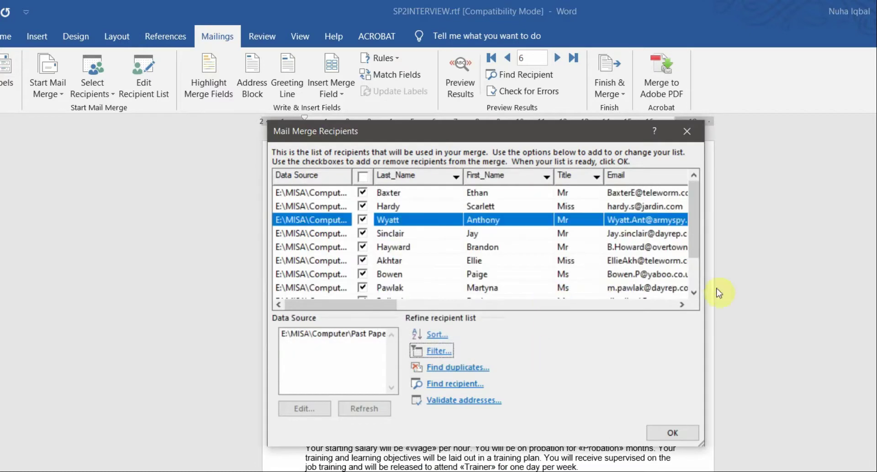
left_click_drag(704, 275, 874, 274)
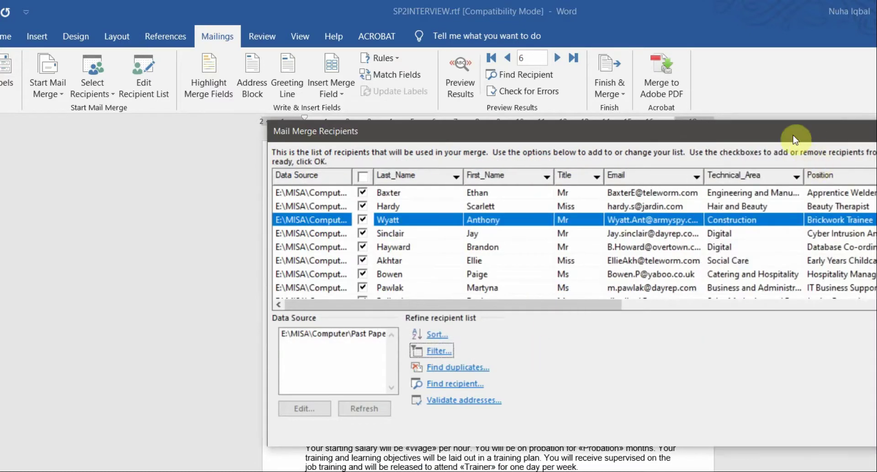
left_click_drag(795, 140, 519, 138)
left_click_drag(727, 265, 875, 265)
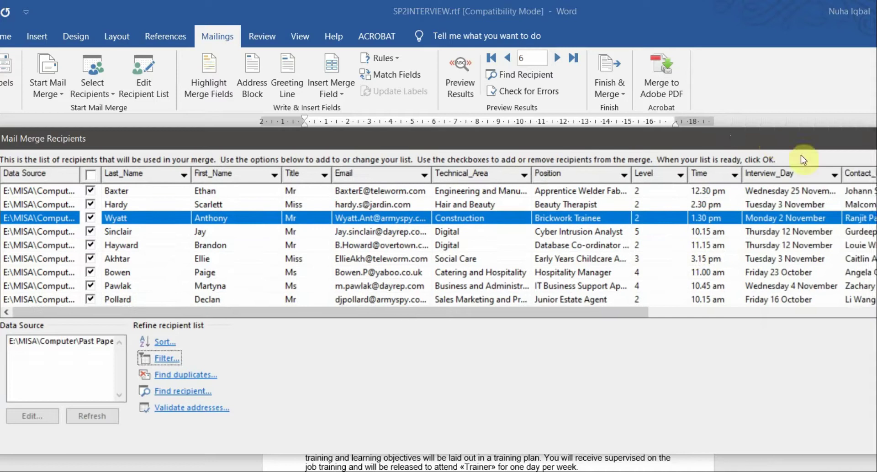
left_click_drag(776, 140, 766, 124)
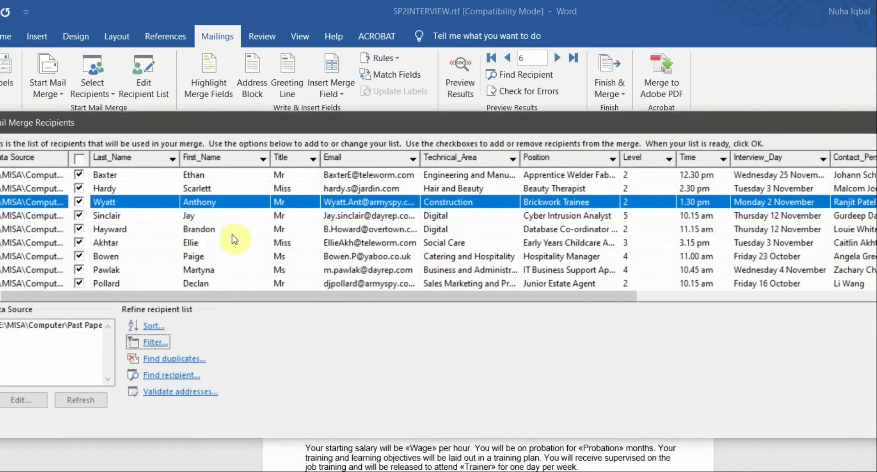
scroll(235, 240, "down", 1)
scroll(235, 246, "up", 1)
Filter the recipients to Technical_Area equals Digital.
left_click(142, 343)
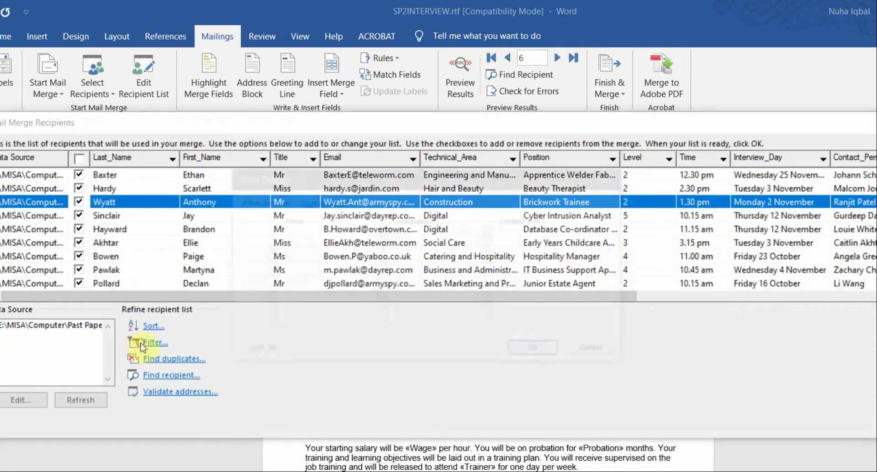
left_click(336, 234)
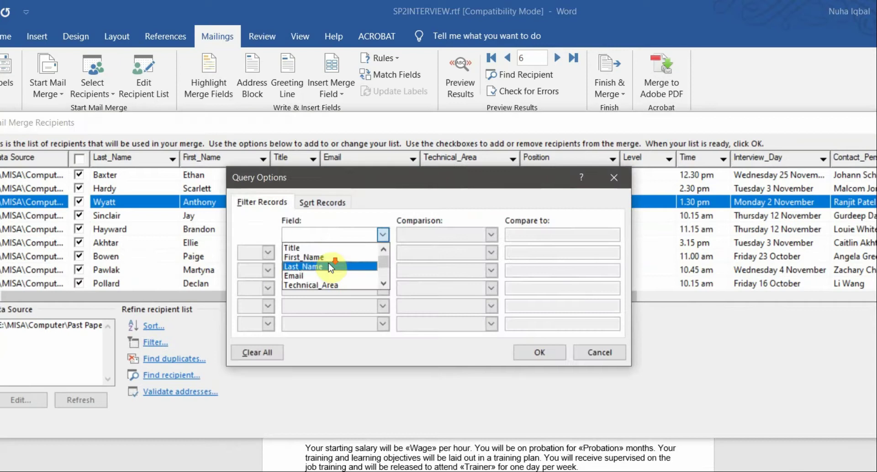
scroll(331, 268, "down", 1)
left_click(332, 267)
key("alt+Tab")
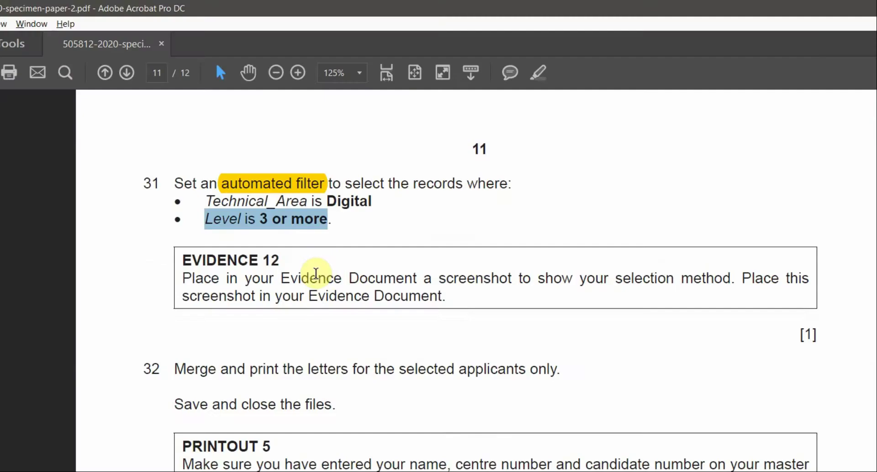
key("alt+Tab")
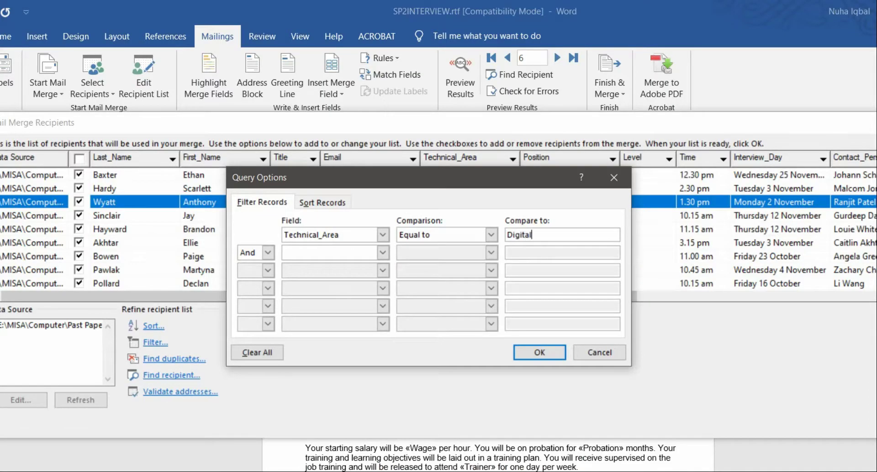
left_click(541, 352)
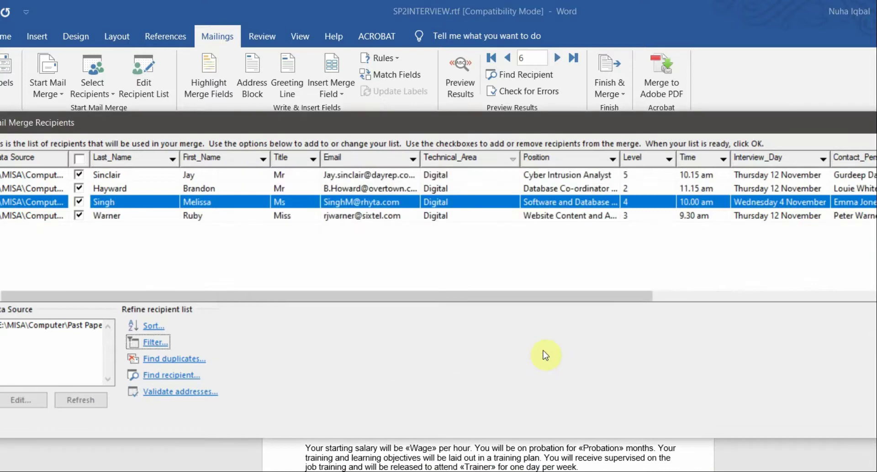
Add an And condition of Level greater than or equal to 3 and apply it.
left_click(162, 346)
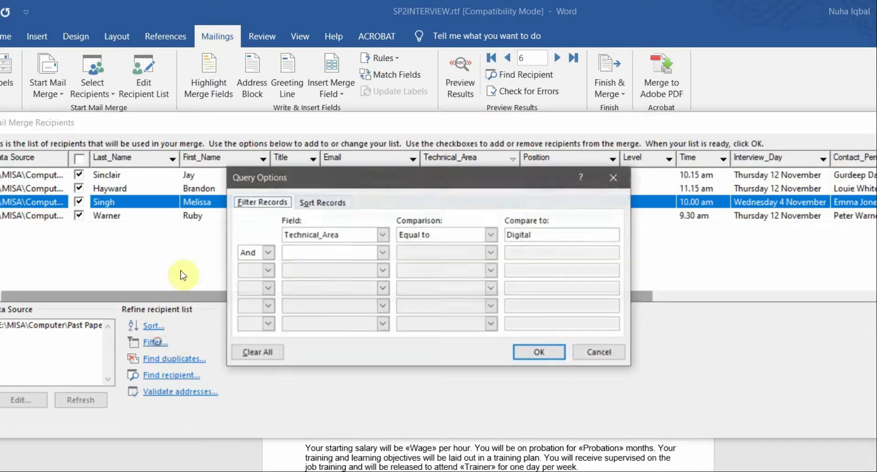
left_click(342, 254)
scroll(339, 287, "down", 1)
scroll(341, 285, "down", 1)
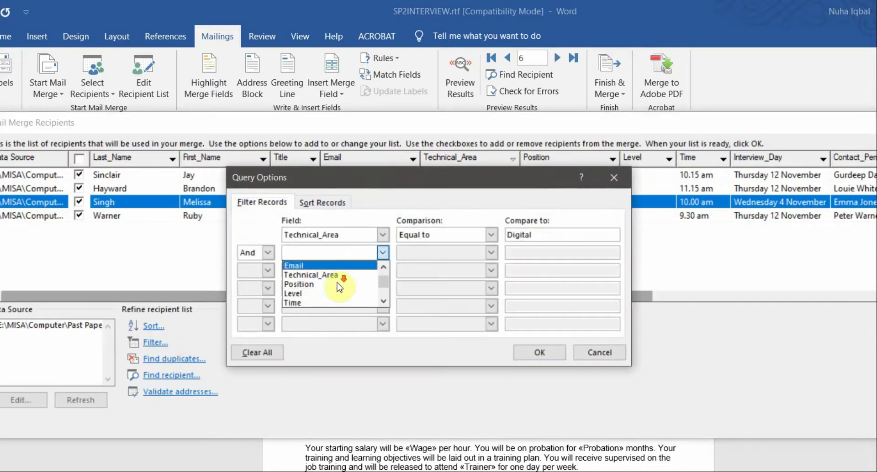
left_click(303, 295)
left_click(461, 254)
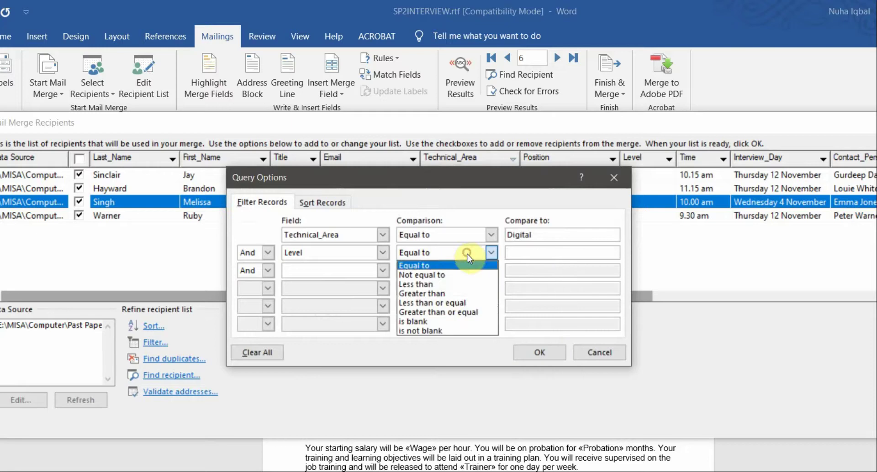
left_click(446, 306)
left_click(524, 251)
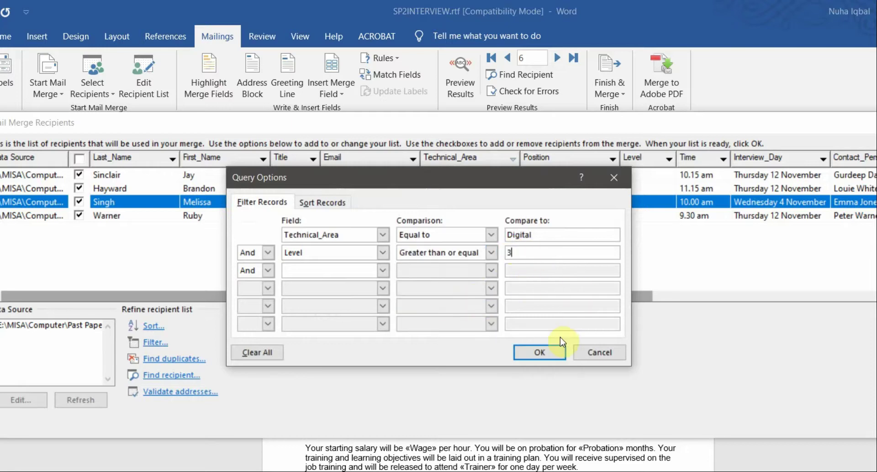
left_click(537, 353)
Check the levels of the three filtered recipients, then close the recipient list.
left_click(255, 177)
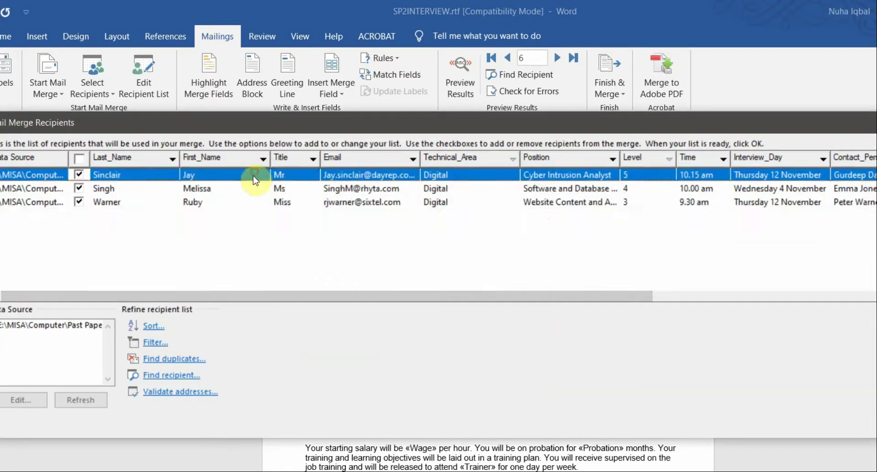
left_click(250, 189)
left_click(250, 202)
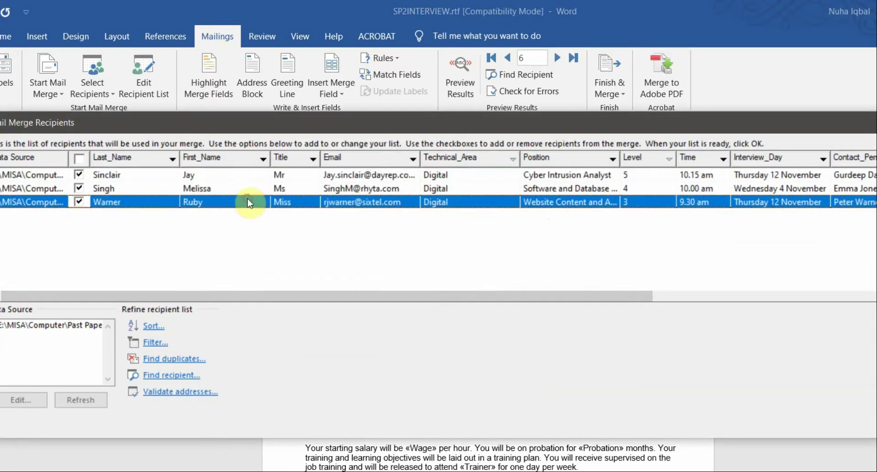
left_click(627, 189)
left_click(634, 176)
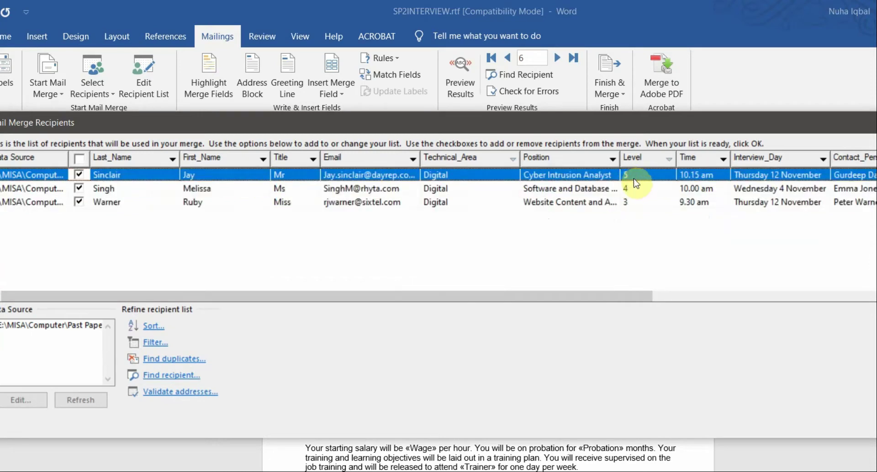
left_click(634, 190)
left_click(632, 203)
left_click(632, 190)
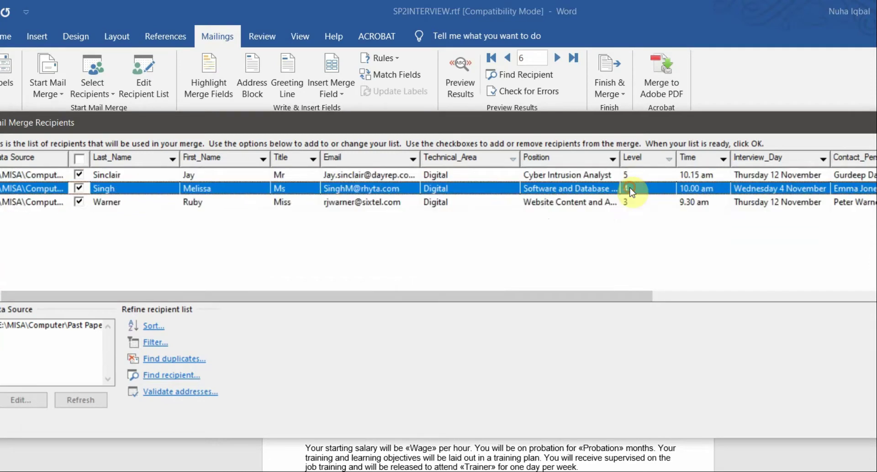
left_click(631, 178)
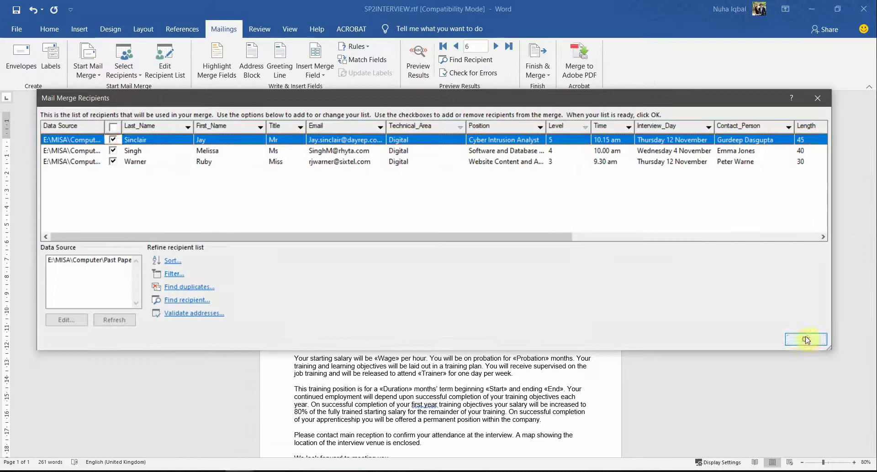
left_click(805, 338)
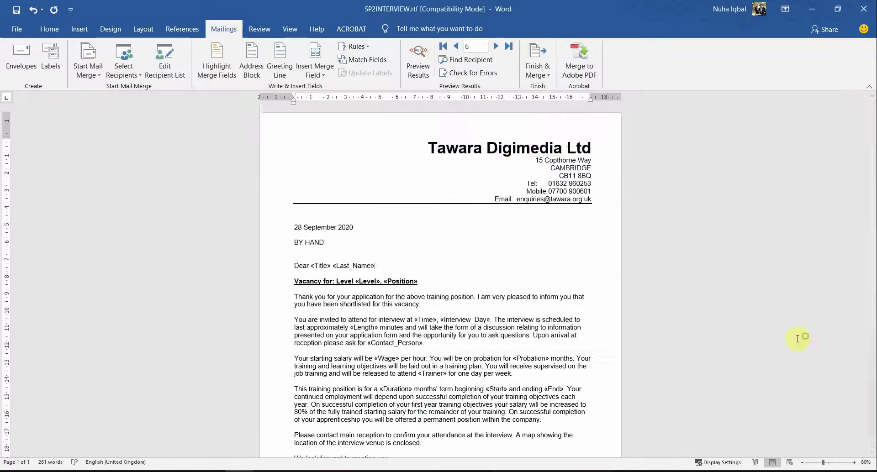
Turn on Preview Results and step forward to the third recipient's letter.
scroll(556, 421, "down", 3)
scroll(568, 212, "up", 3)
scroll(568, 323, "down", 3)
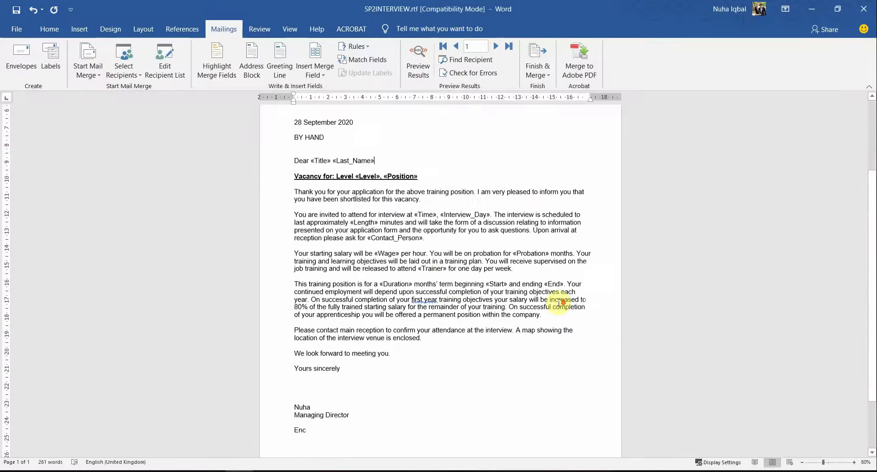
scroll(556, 273, "up", 3)
scroll(556, 273, "up", 1)
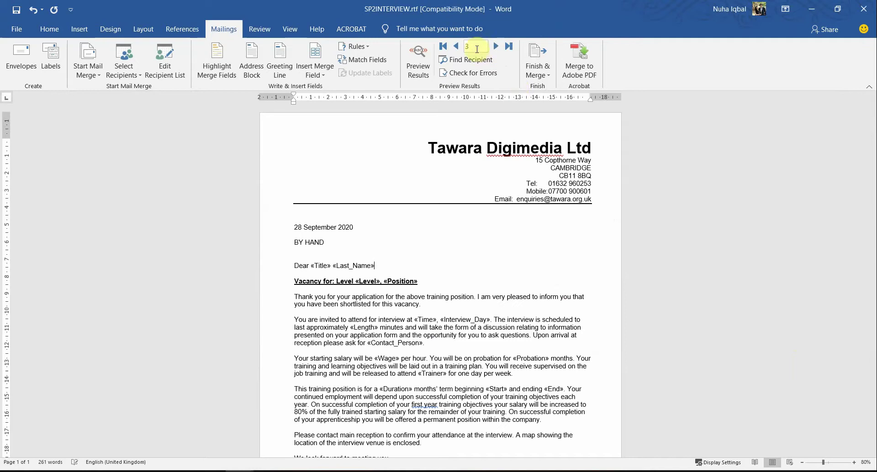
left_click(416, 65)
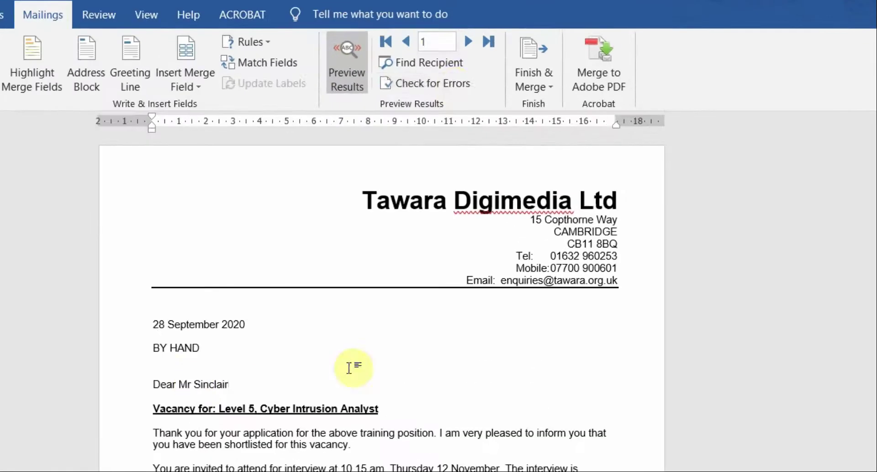
left_click(472, 47)
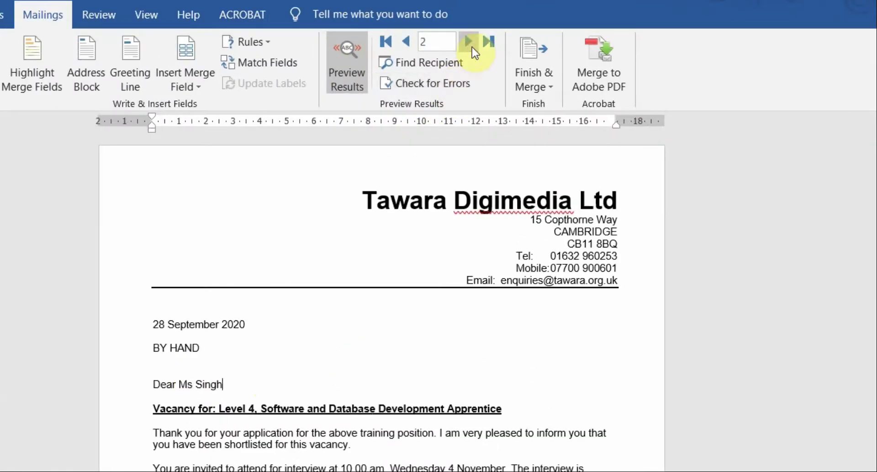
left_click(472, 47)
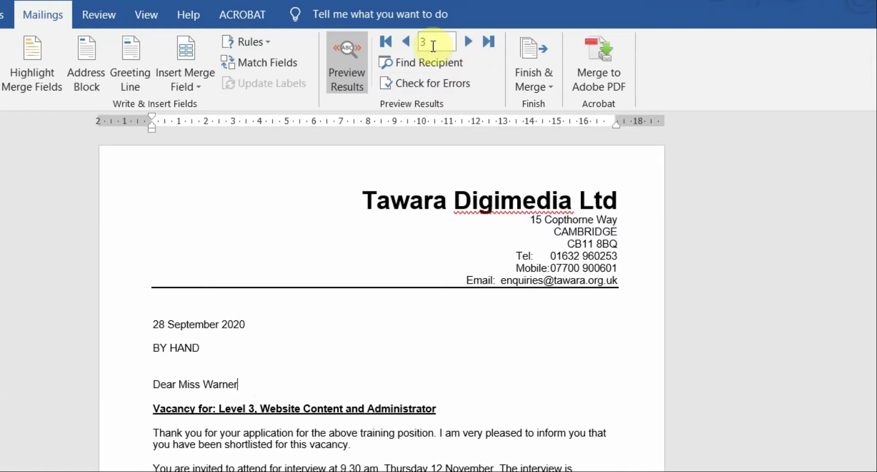
Return to the first letter, check its merged title and interview details, then step through again.
left_click(408, 45)
left_click(408, 45)
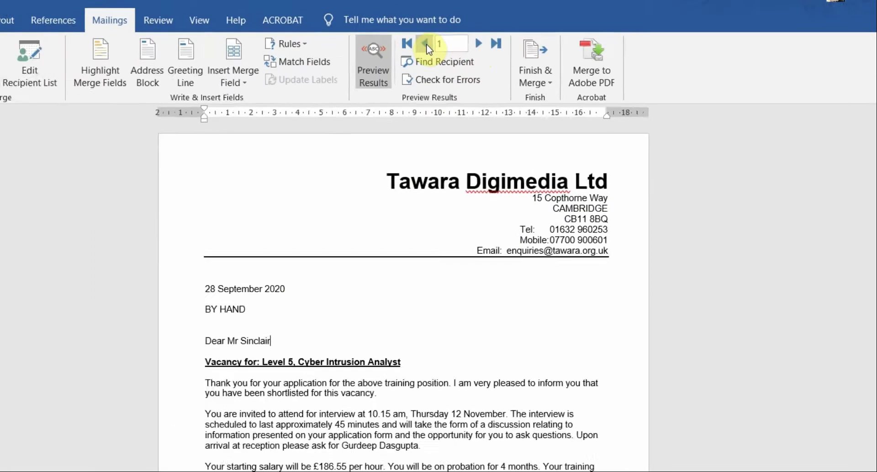
double_click(183, 384)
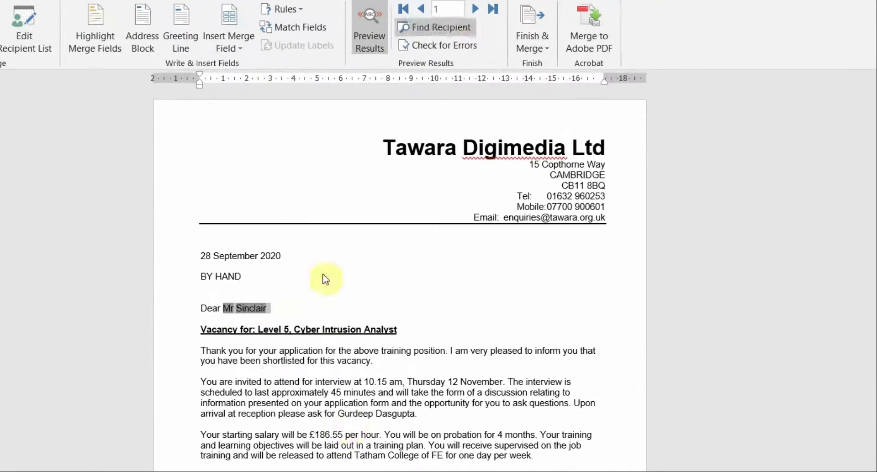
left_click_drag(321, 331, 452, 414)
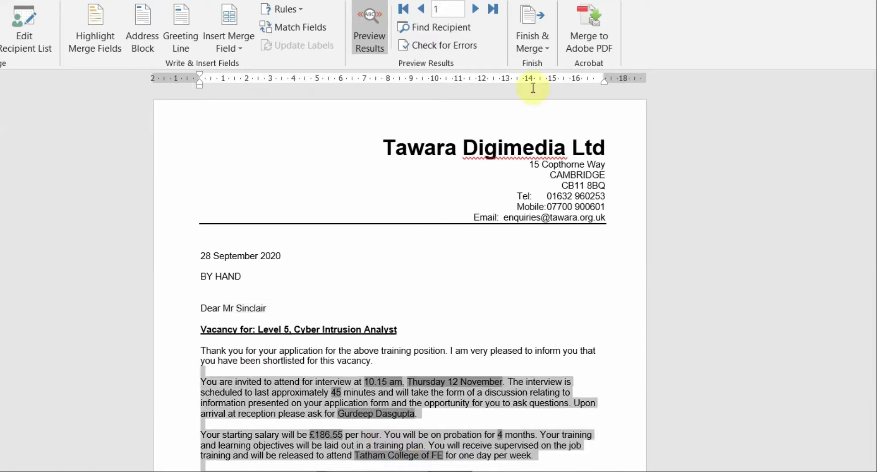
left_click(470, 10)
left_click(470, 10)
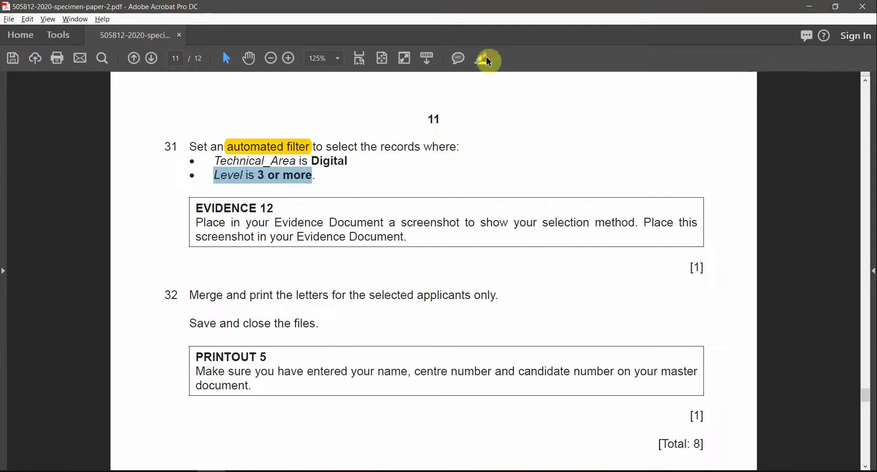
Highlight 'Level is 3 or more' and 'Digital' in question 31 yellow, and select the screenshot instruction.
left_click(482, 58)
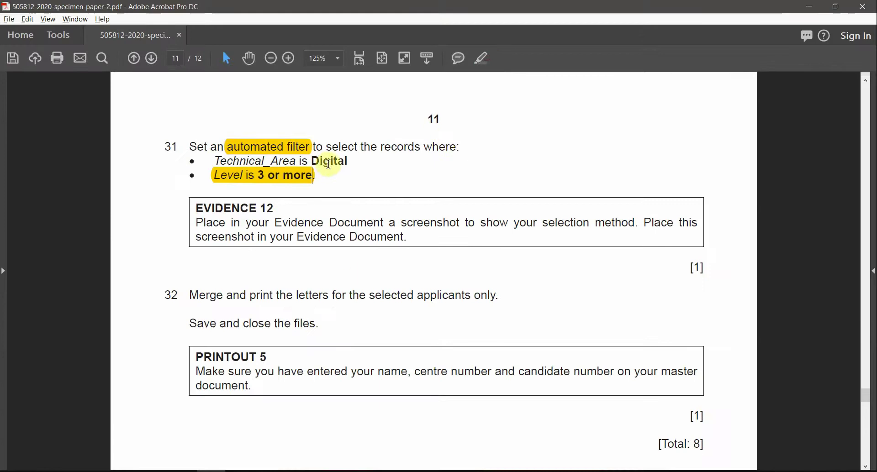
double_click(329, 161)
left_click(482, 58)
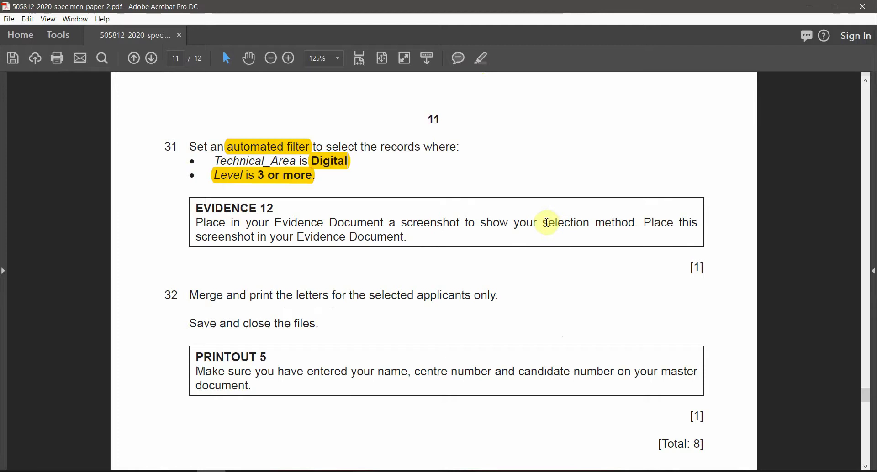
left_click_drag(200, 234, 392, 251)
key("alt+Tab")
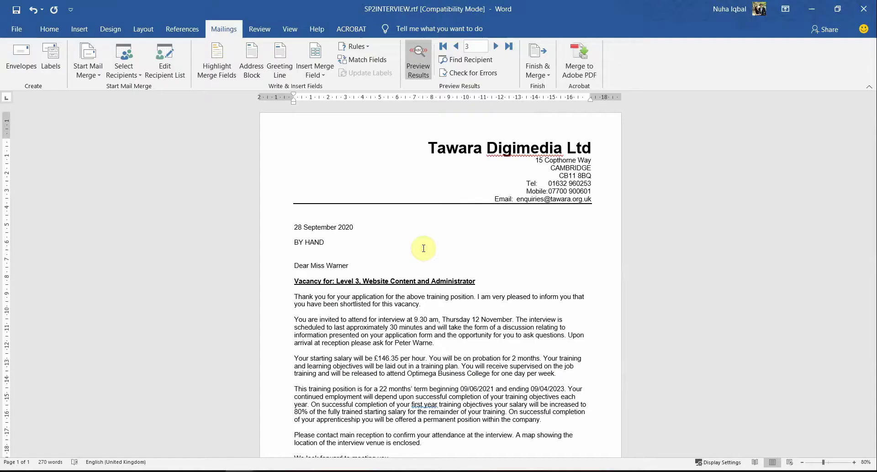
left_click(169, 79)
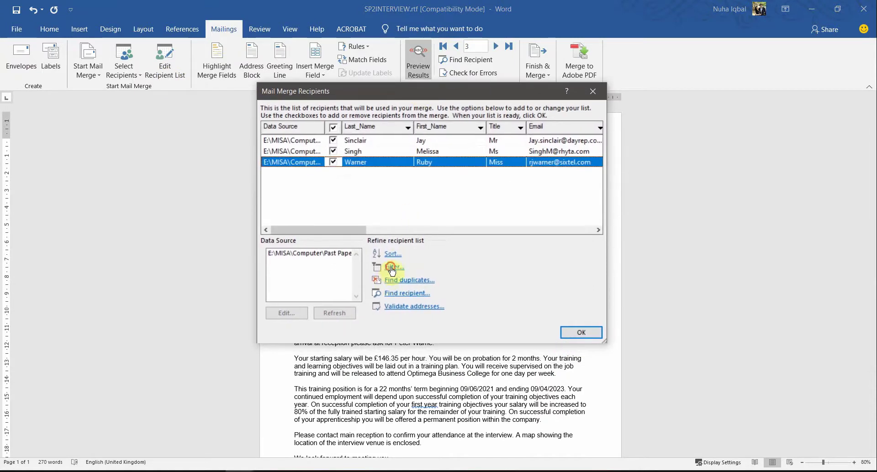
left_click(392, 268)
left_click_drag(397, 146, 430, 226)
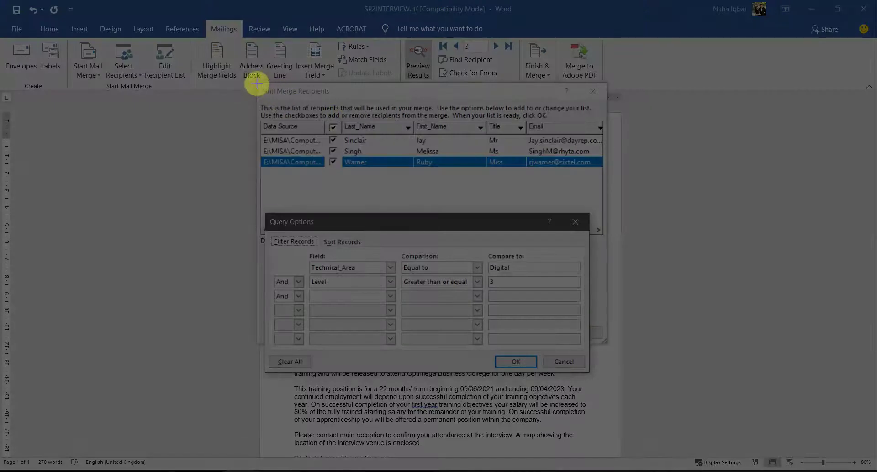
left_click_drag(605, 342, 607, 374)
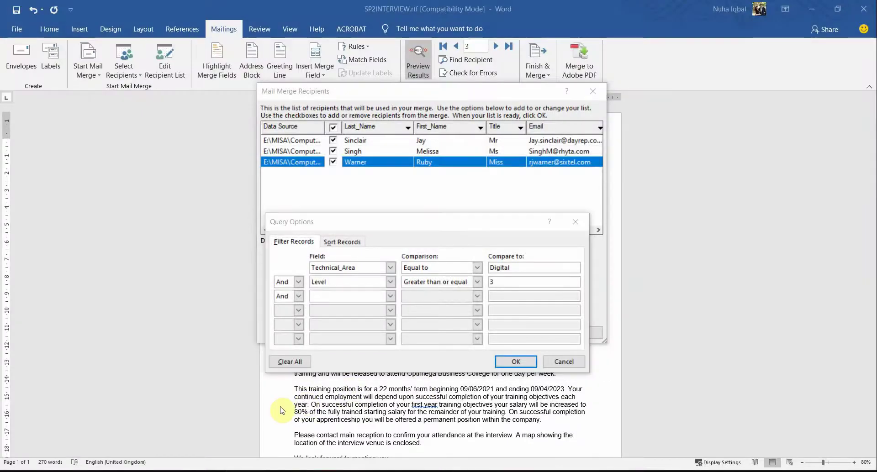
key("alt+Tab")
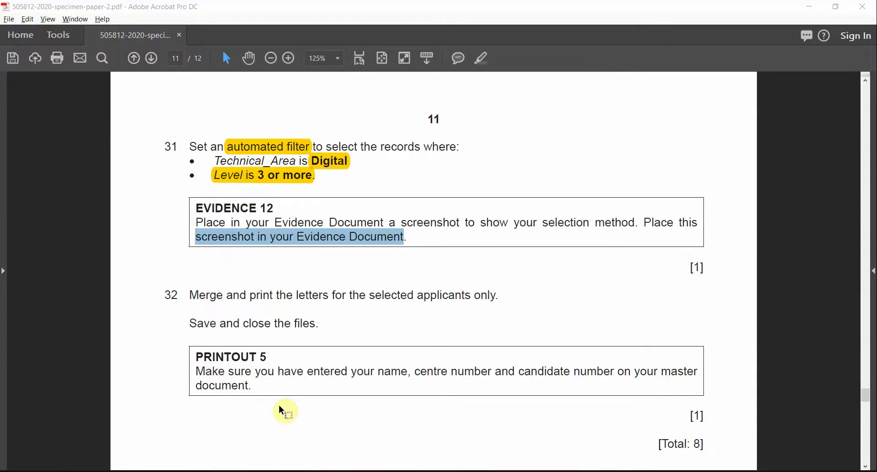
key("alt+Tab")
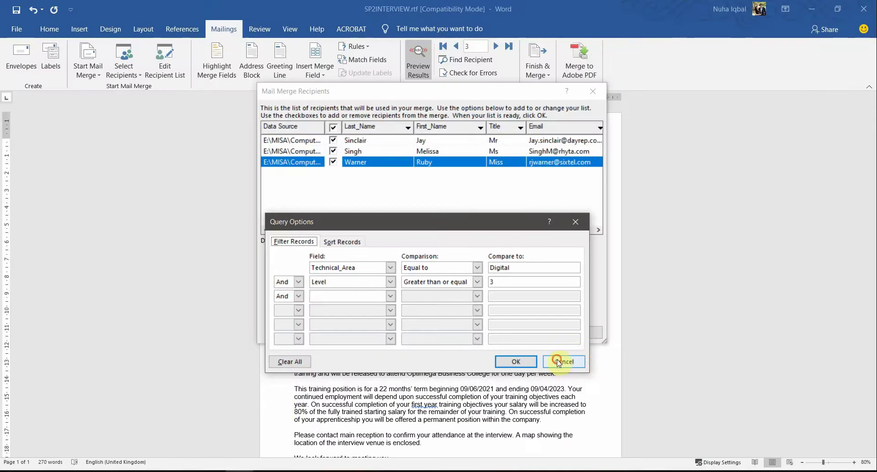
left_click(558, 363)
left_click(581, 333)
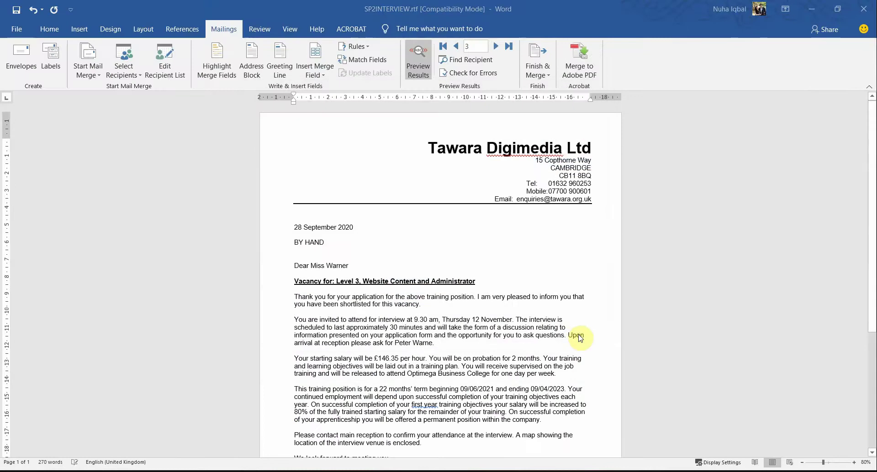
key("alt+Tab")
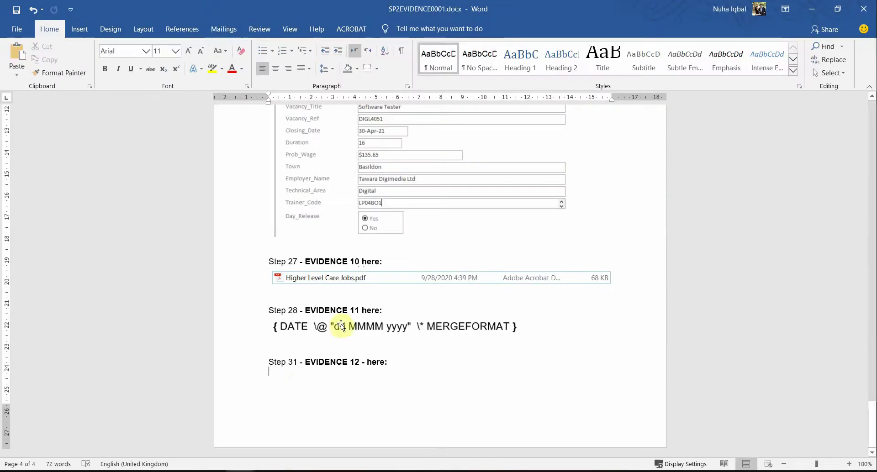
Paste the filter screenshot as a picture below Step 31 and shrink it to fit.
right_click(312, 375)
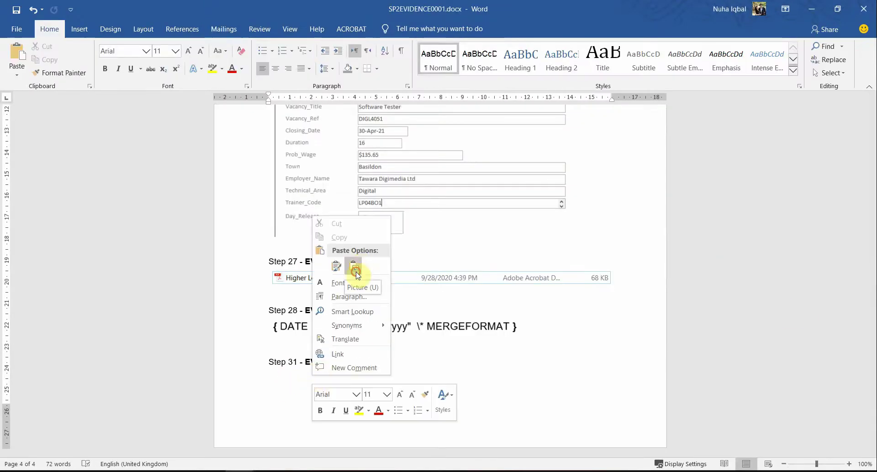
left_click(356, 268)
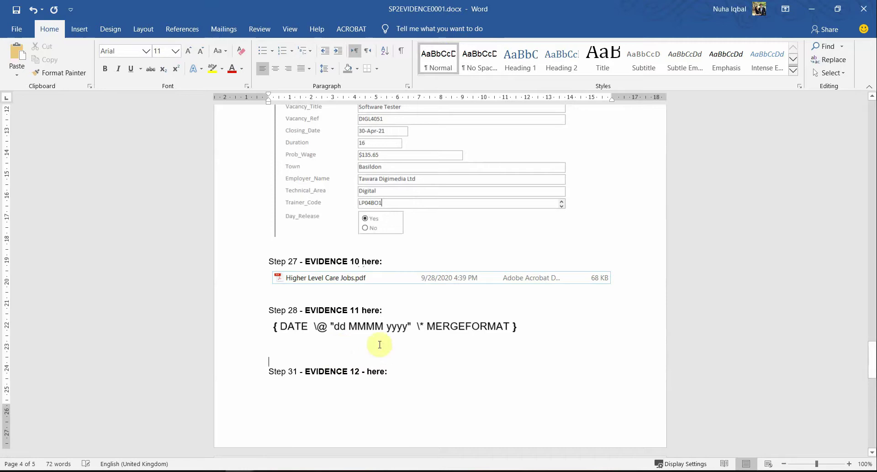
scroll(434, 366, "down", 5)
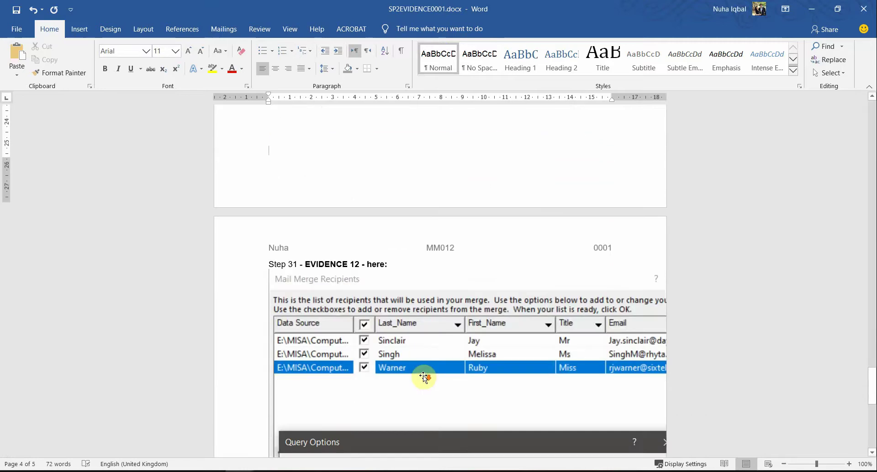
left_click(297, 419)
scroll(293, 419, "down", 3)
scroll(291, 420, "down", 1)
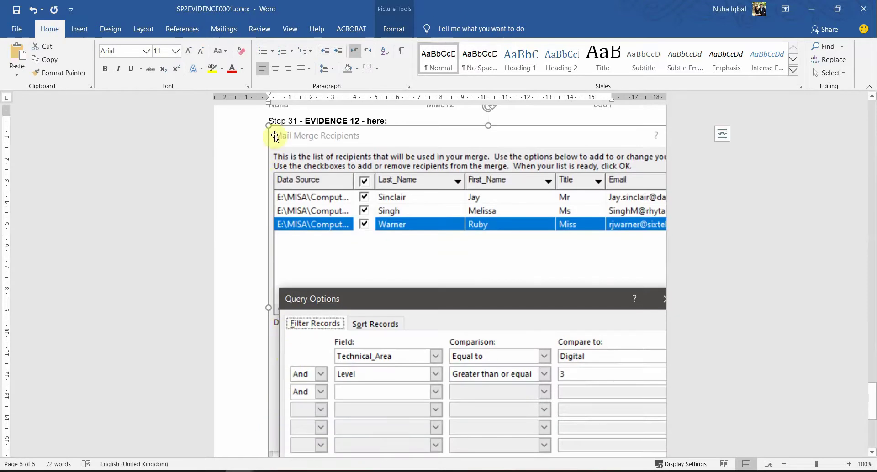
left_click_drag(269, 124, 450, 243)
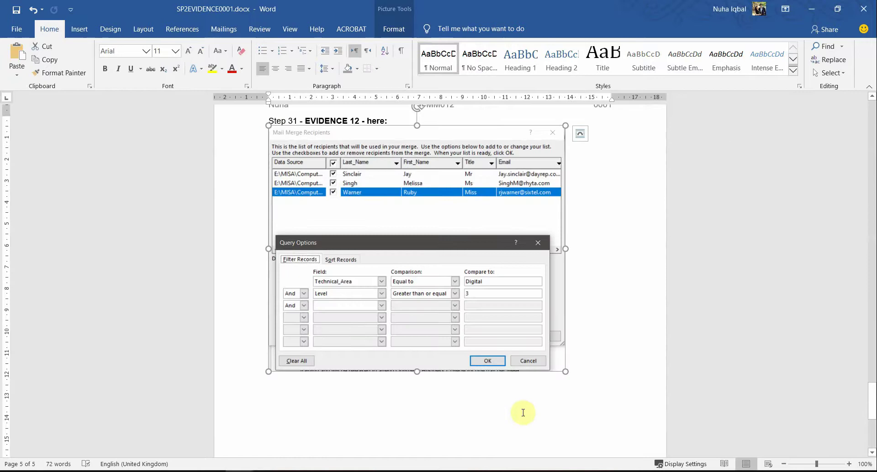
Save the evidence document and return to the exam PDF.
left_click(488, 413)
scroll(485, 413, "down", 5)
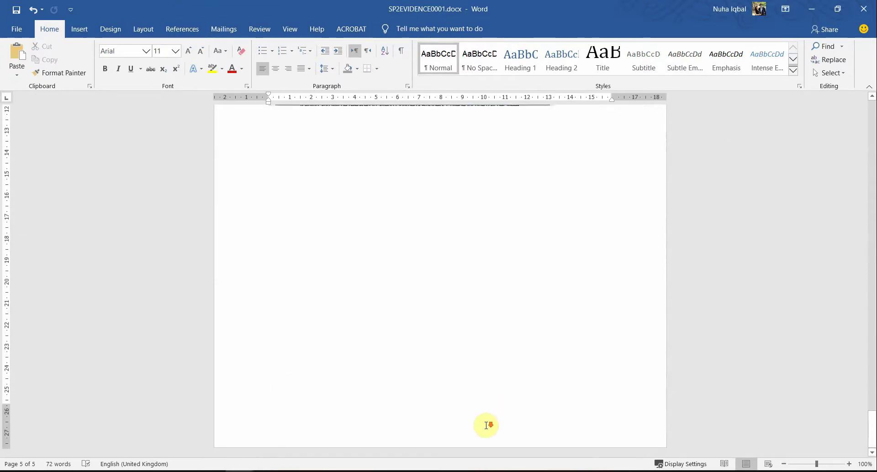
scroll(486, 425, "up", 12)
scroll(405, 337, "down", 6)
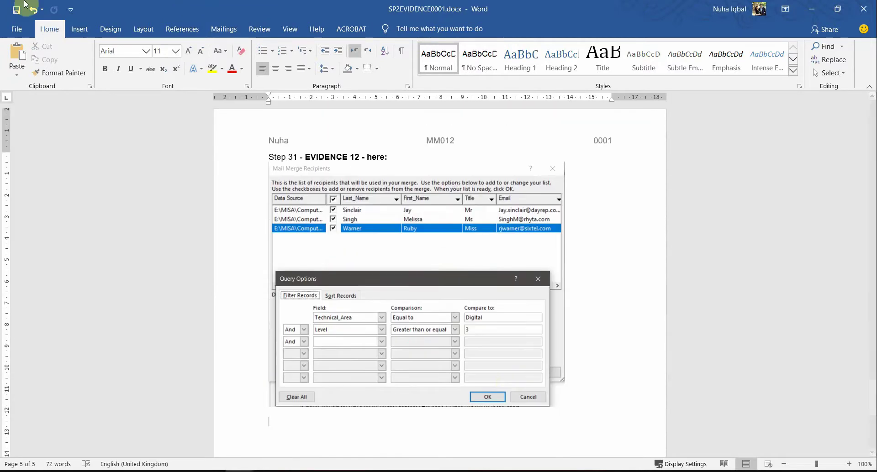
left_click(15, 10)
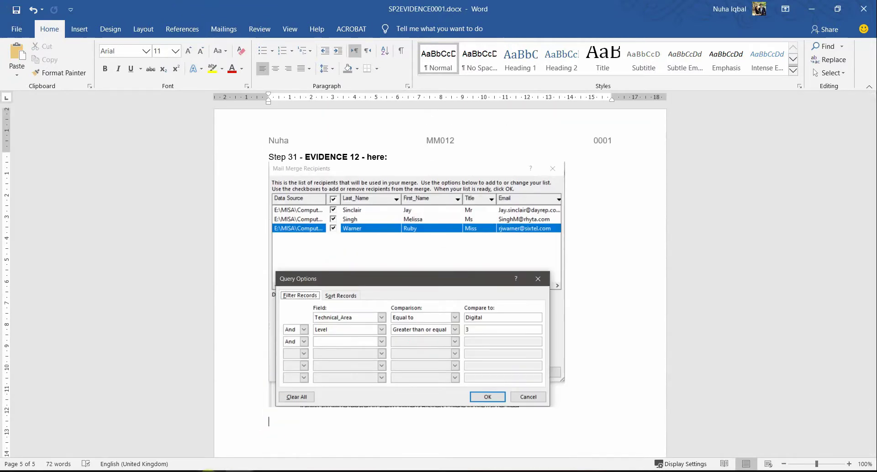
key("alt+Tab")
scroll(297, 369, "down", 3)
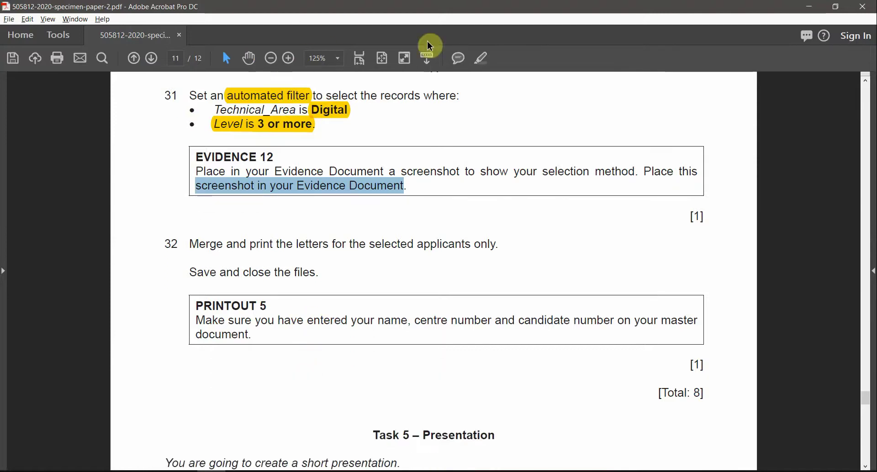
Highlight the Evidence 12 wording and 'applicants only.' in question 32, then select the PRINTOUT 5 instruction.
left_click(429, 47)
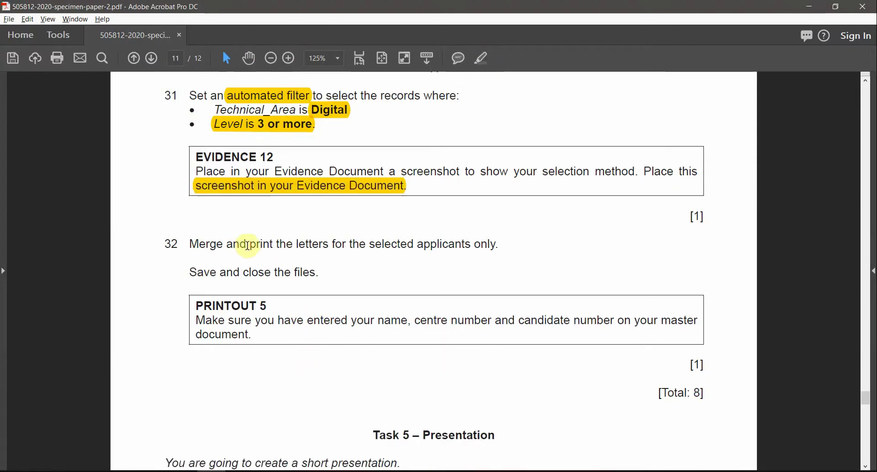
left_click_drag(288, 246, 341, 248)
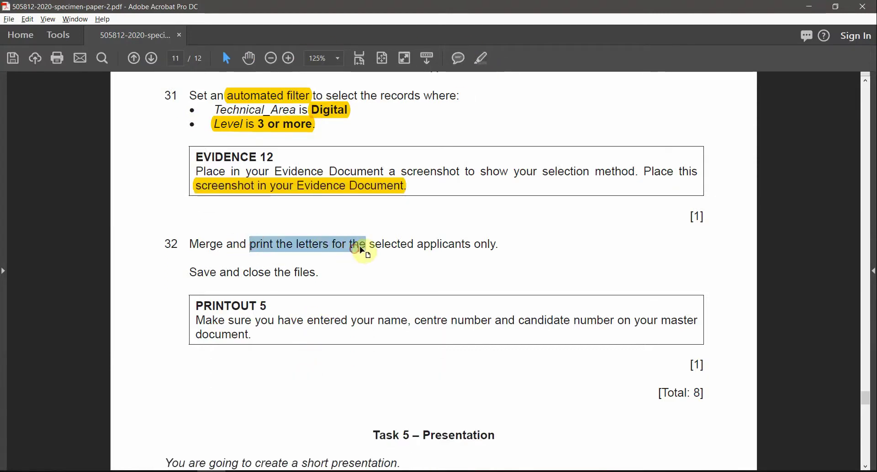
left_click_drag(501, 245, 441, 243)
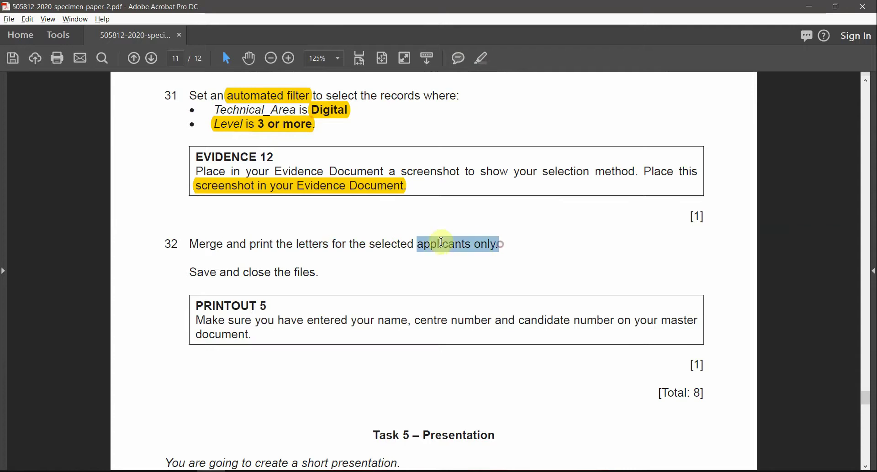
left_click(487, 55)
left_click(275, 263)
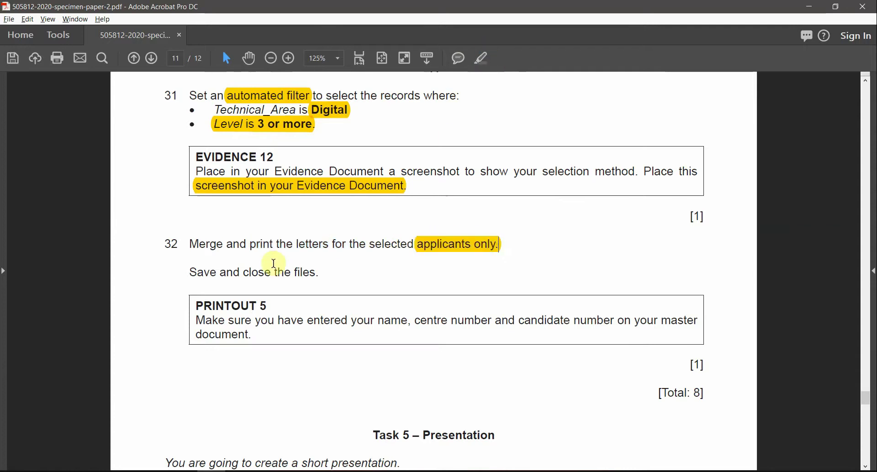
scroll(233, 274, "down", 1)
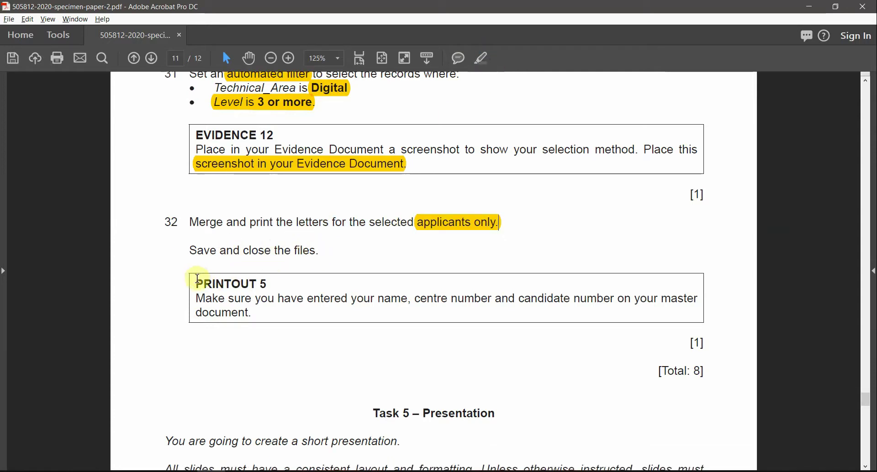
left_click_drag(198, 278, 245, 309)
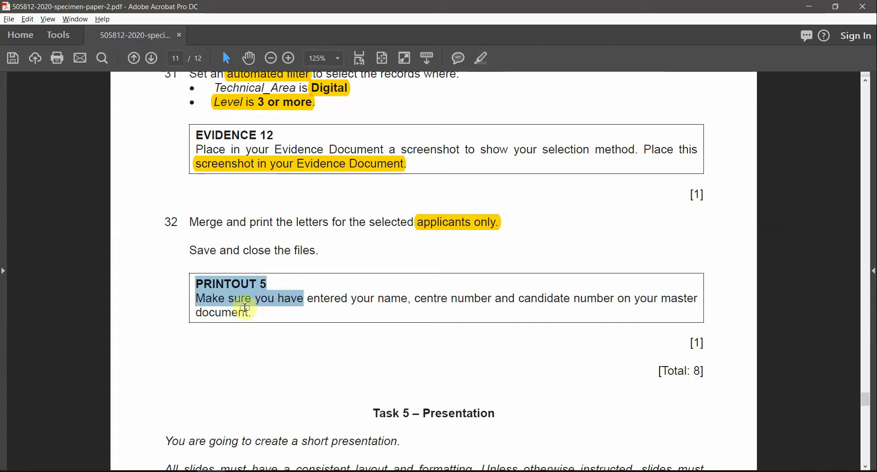
key("alt+Tab")
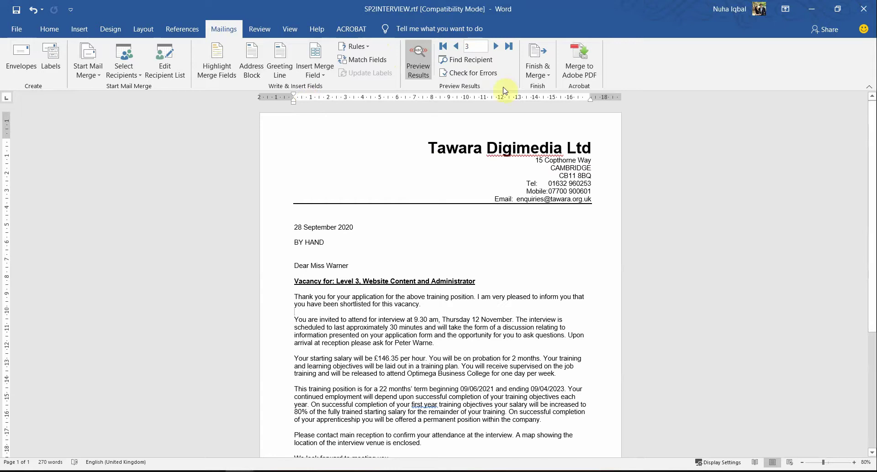
Merge all filtered records into a new document, Letters1, via Edit Individual Documents.
left_click(539, 69)
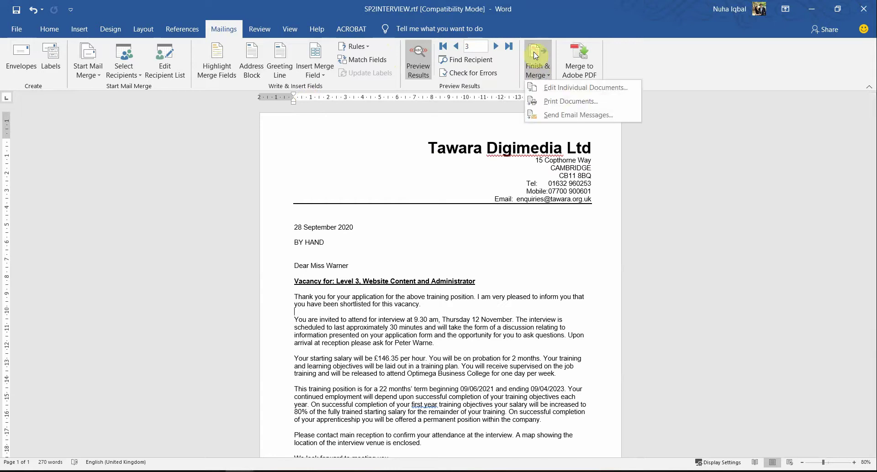
left_click(578, 93)
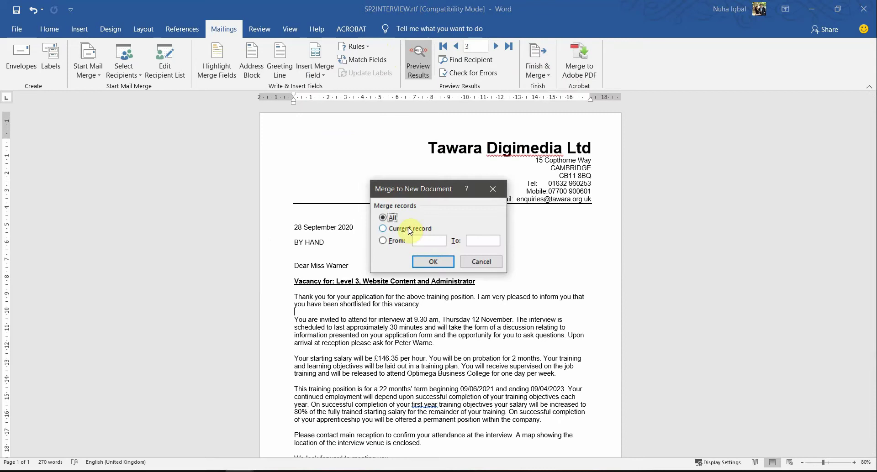
left_click(422, 263)
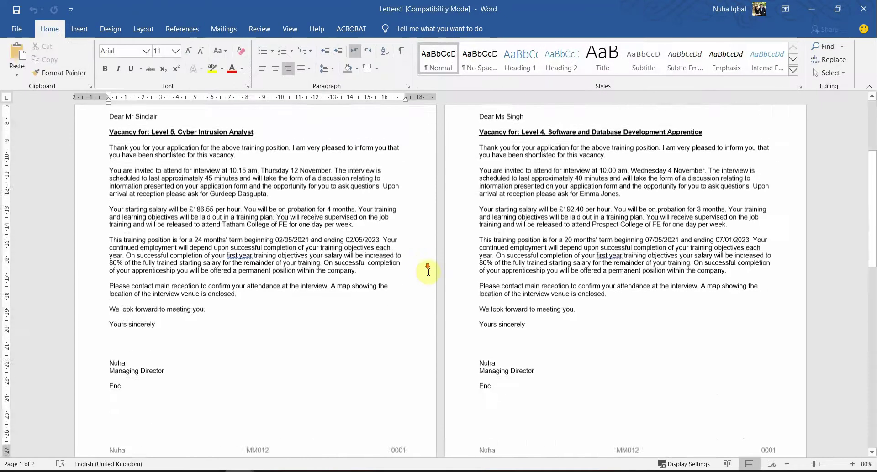
scroll(428, 270, "down", 10)
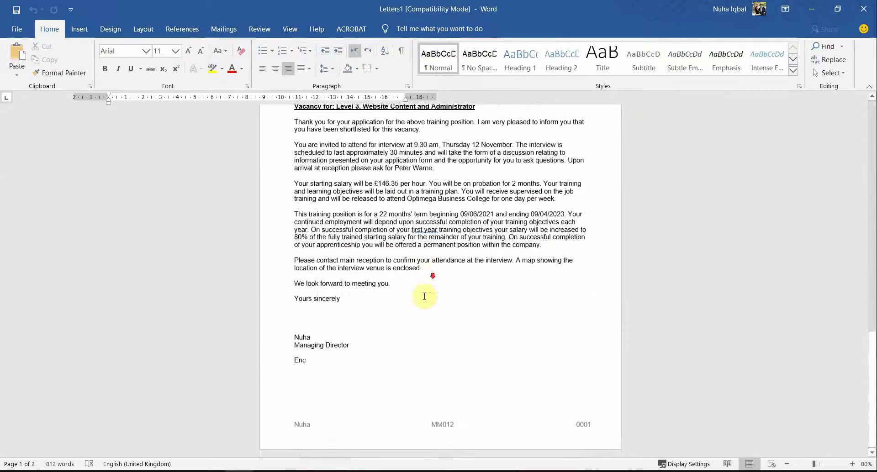
scroll(424, 297, "up", 15)
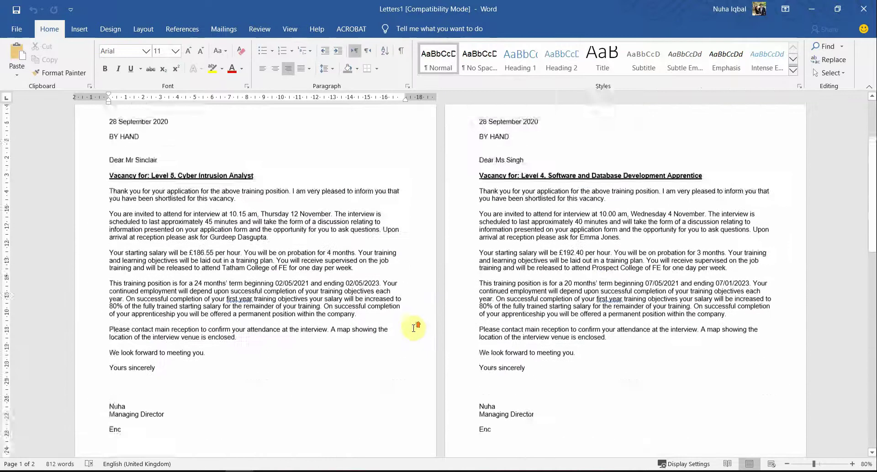
Open the print preview of the merged Letters1 document.
left_click(16, 29)
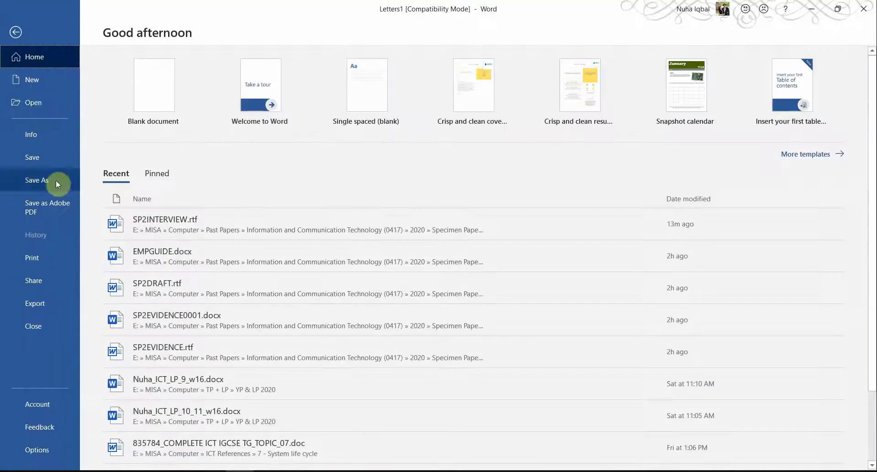
left_click(38, 256)
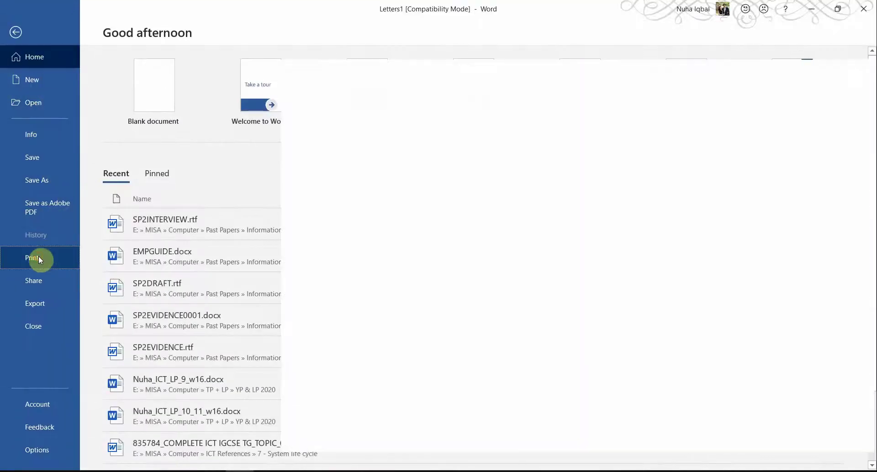
scroll(349, 333, "down", 2)
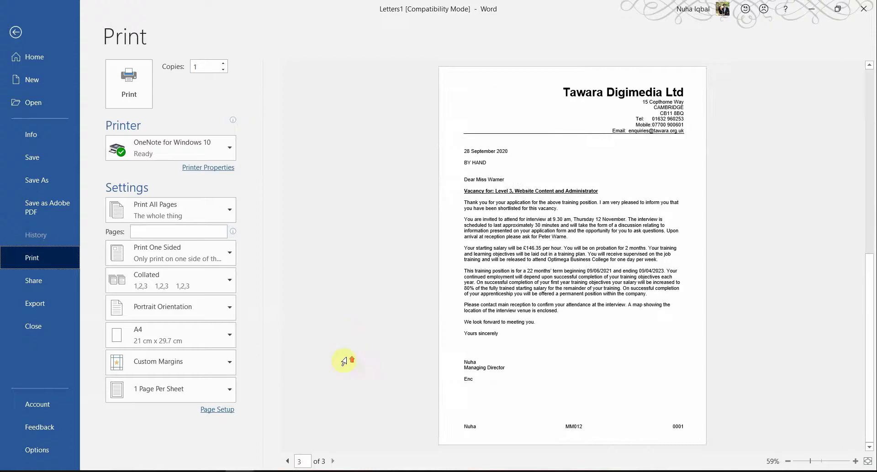